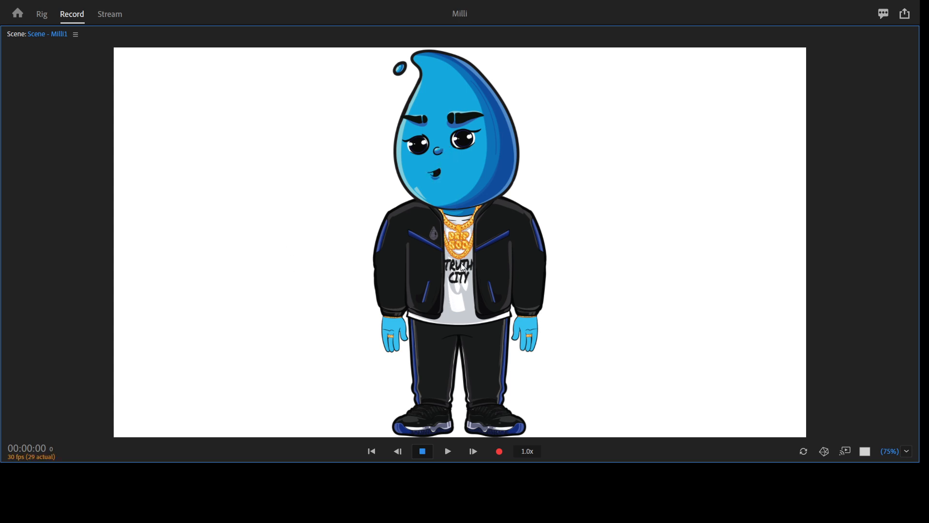
Step: Restore the full workspace, open the Milli1 puppet for rigging and collapse its Frontal group
{"action": "key", "text": "grave"}
{"action": "left_click", "coordinate": [100, 332]}
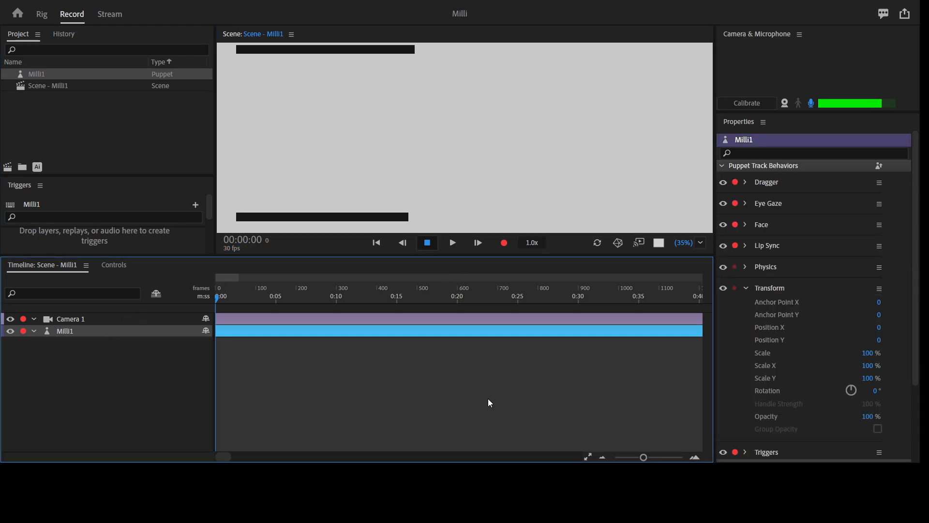
{"action": "key", "text": "ctrl+1"}
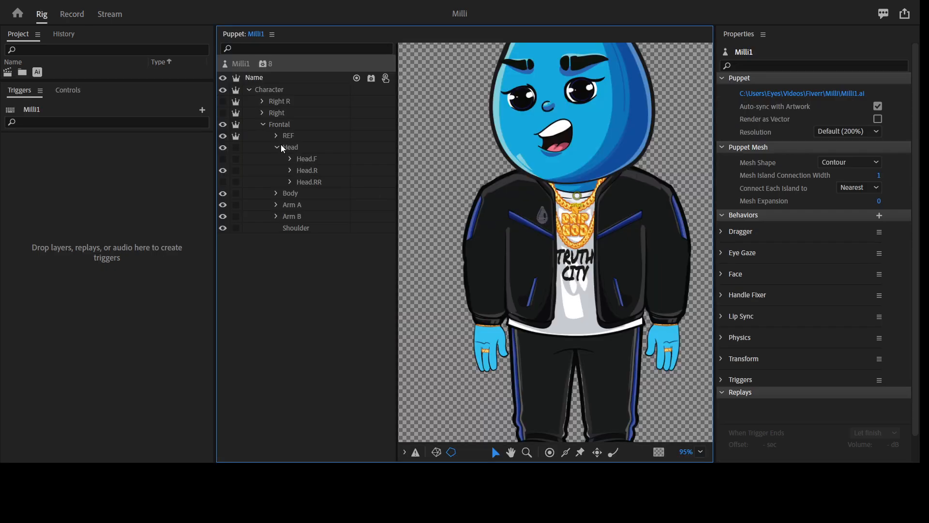
{"action": "left_click", "coordinate": [263, 124]}
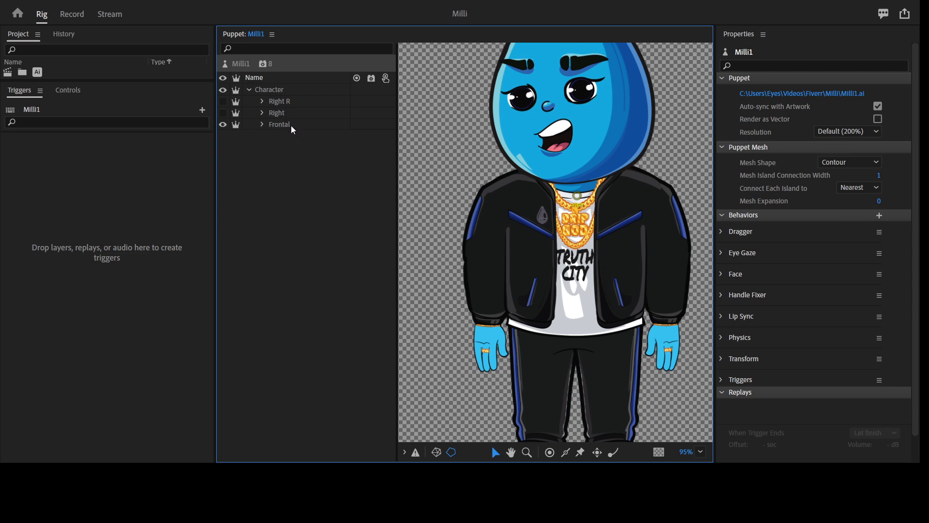
Step: Compare the Frontal, Right and Right R body views by toggling their visibility, ending with only Frontal shown
{"action": "left_click", "coordinate": [285, 126]}
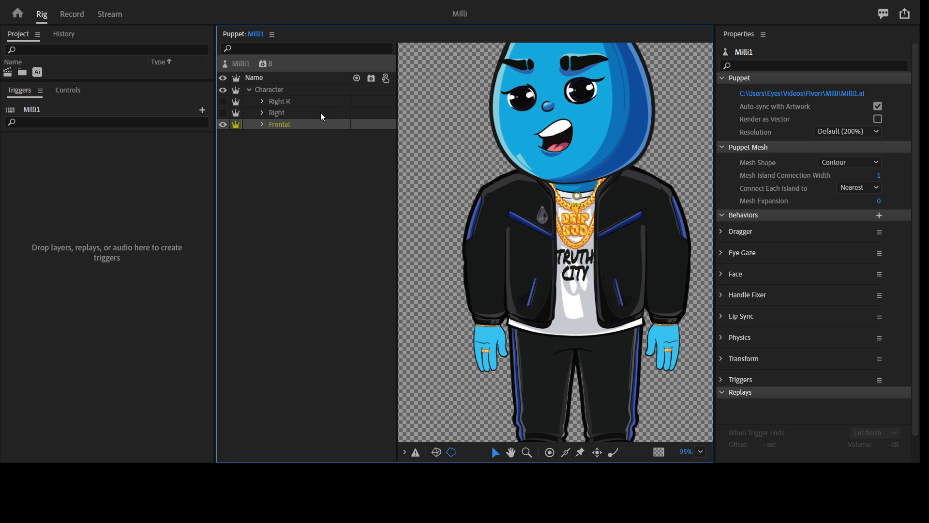
{"action": "left_click", "coordinate": [276, 114]}
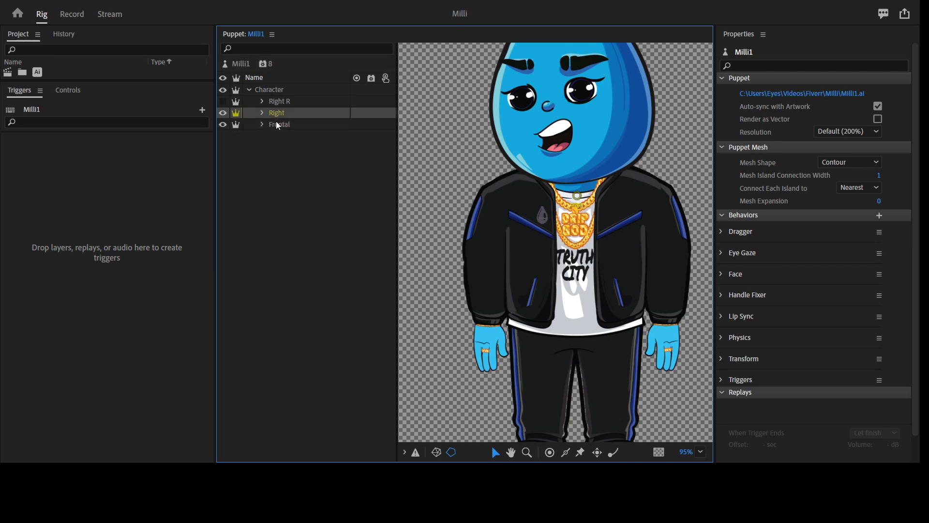
{"action": "left_click", "coordinate": [223, 125]}
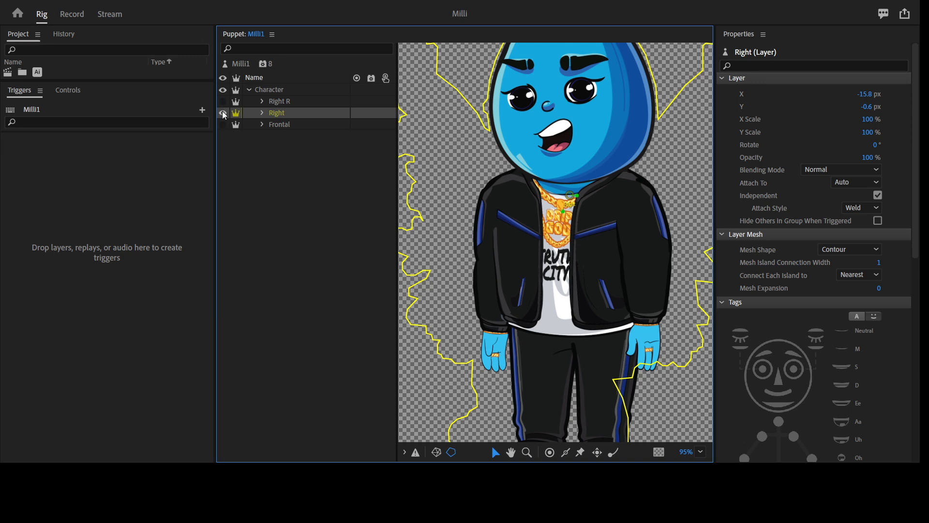
{"action": "key", "text": "ctrl+z"}
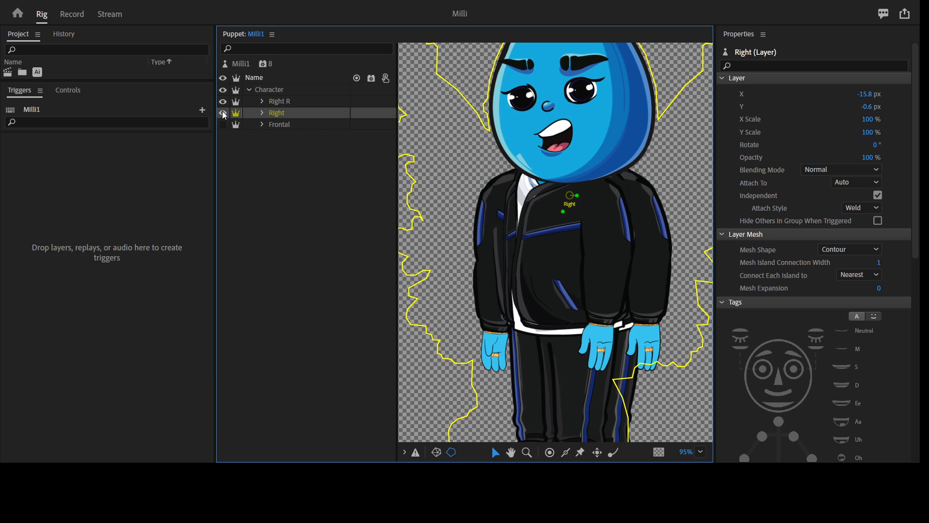
{"action": "left_click", "coordinate": [222, 113]}
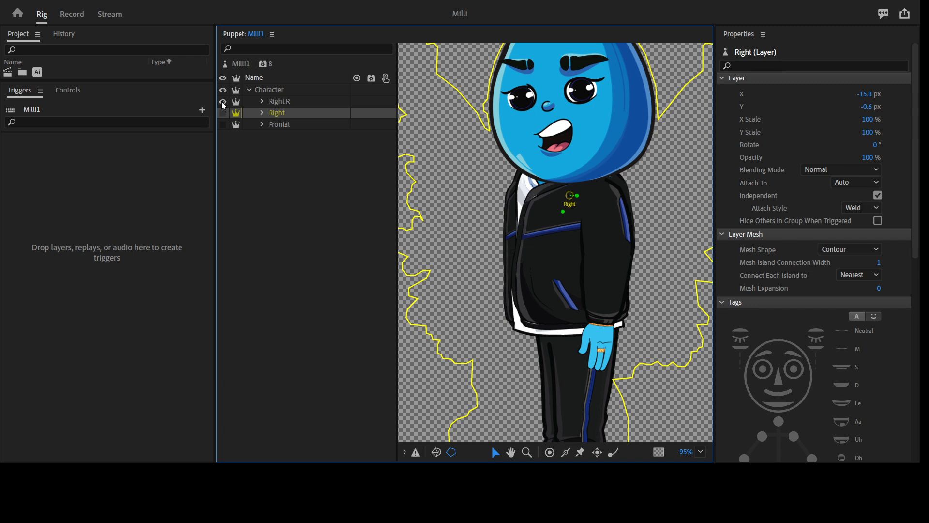
{"action": "left_click", "coordinate": [222, 125]}
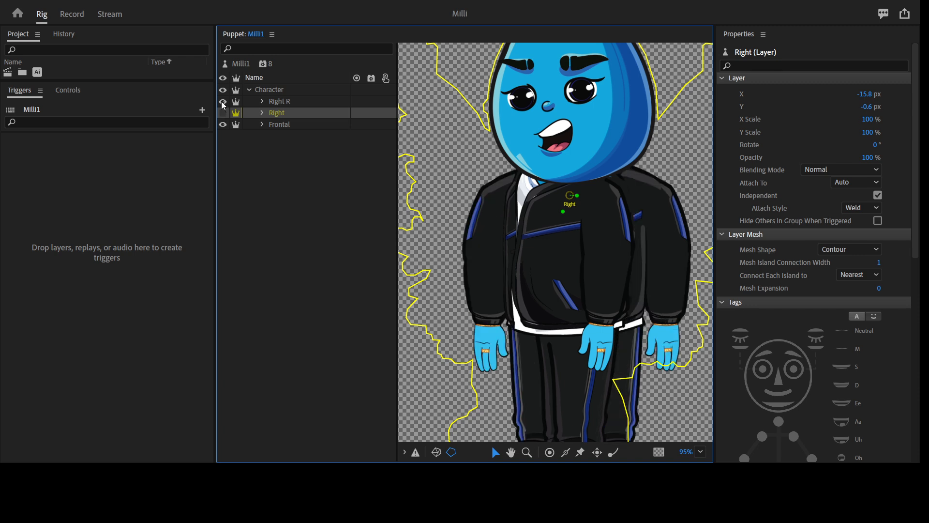
{"action": "left_click", "coordinate": [223, 101]}
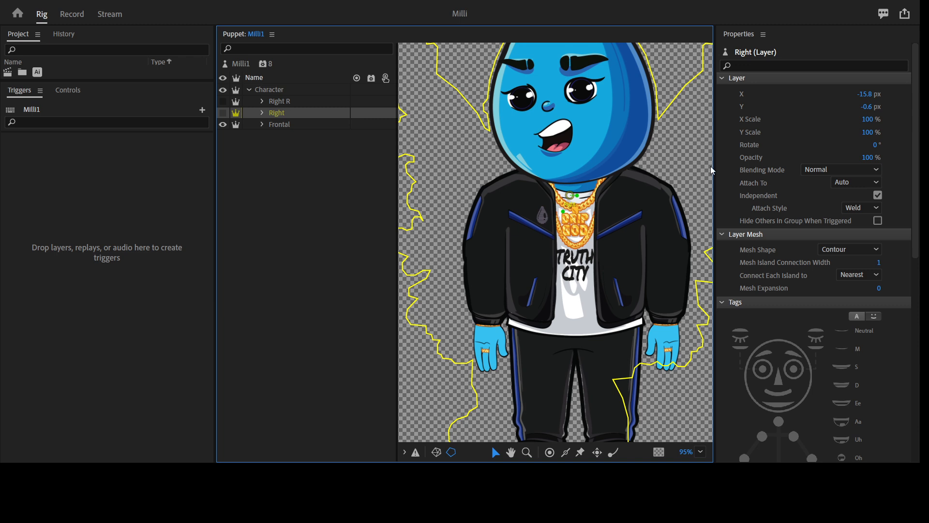
{"action": "left_click", "coordinate": [280, 124]}
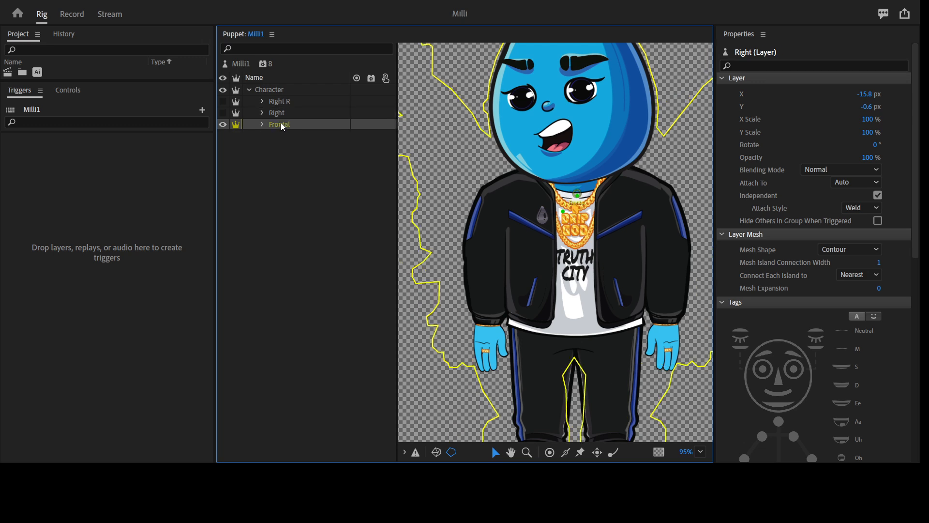
{"action": "left_click", "coordinate": [281, 103]}
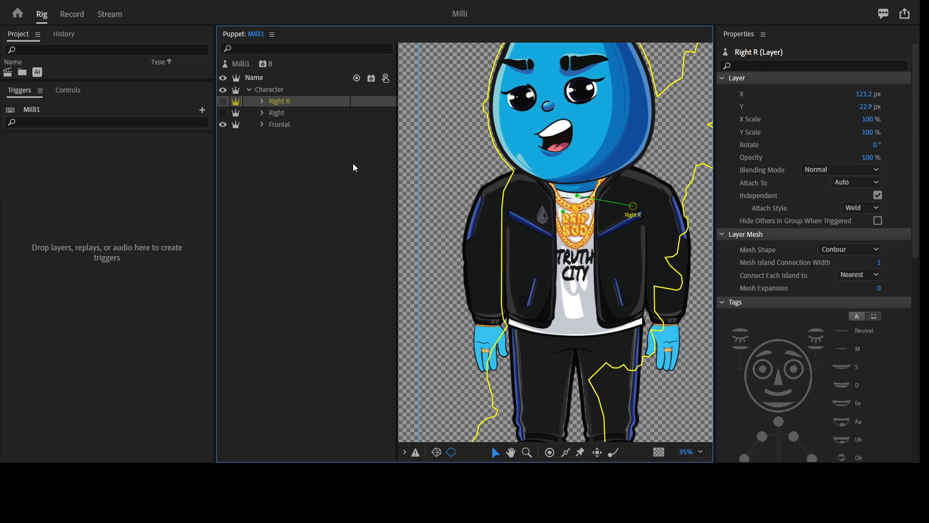
{"action": "left_click", "coordinate": [325, 170]}
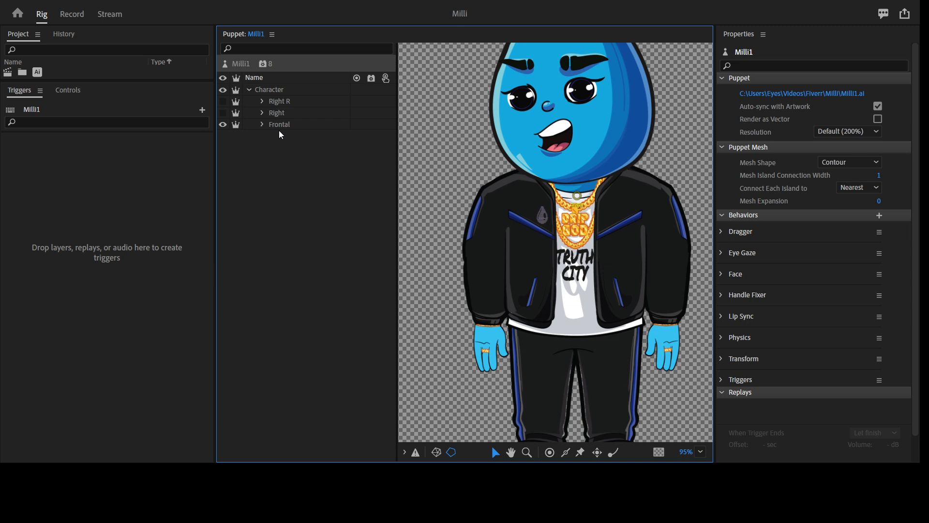
Step: Expand the Frontal view's layers through Head and Head.R to list the contents of the FFT face group
{"action": "left_click", "coordinate": [294, 126]}
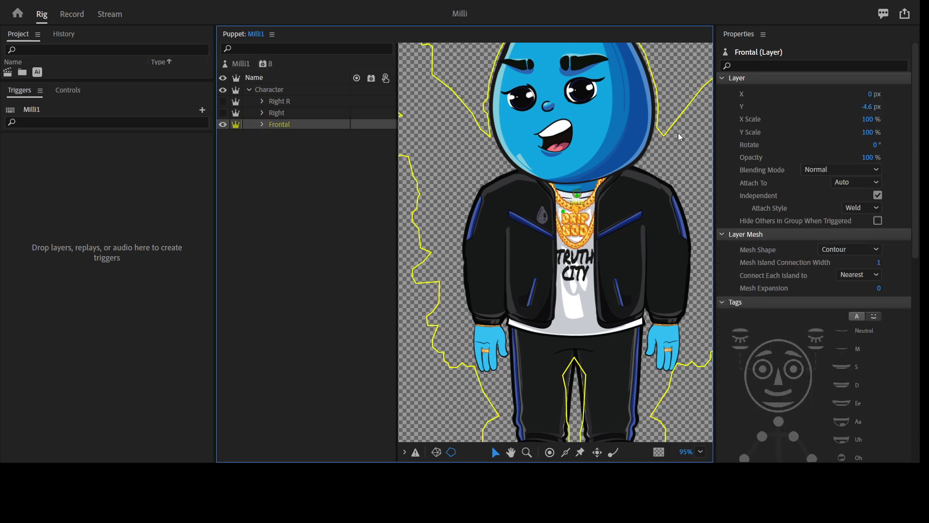
{"action": "left_click_drag", "start_coordinate": [672, 138], "coordinate": [675, 212]}
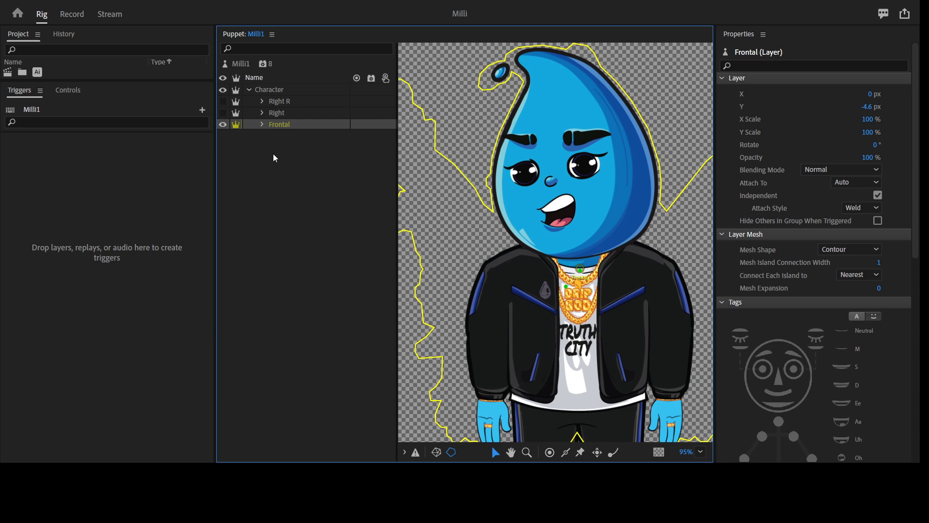
{"action": "left_click", "coordinate": [262, 125]}
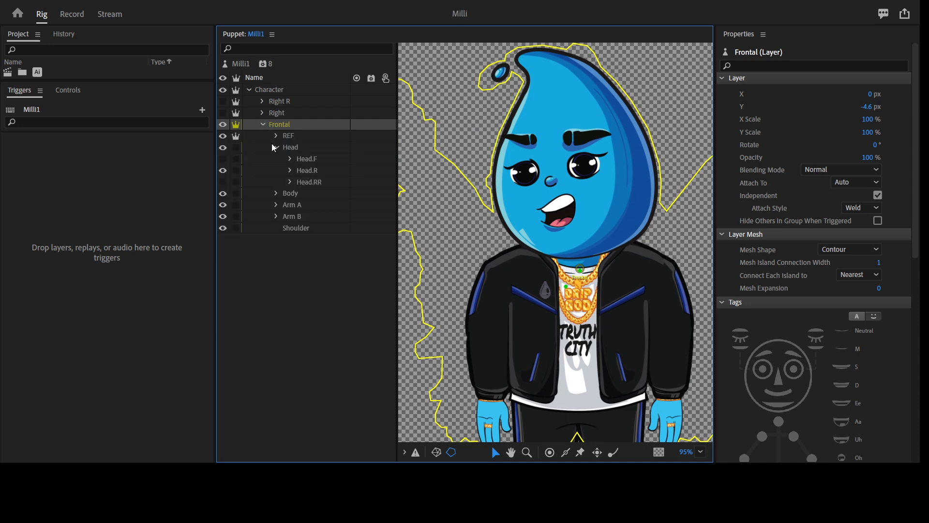
{"action": "left_click", "coordinate": [315, 172]}
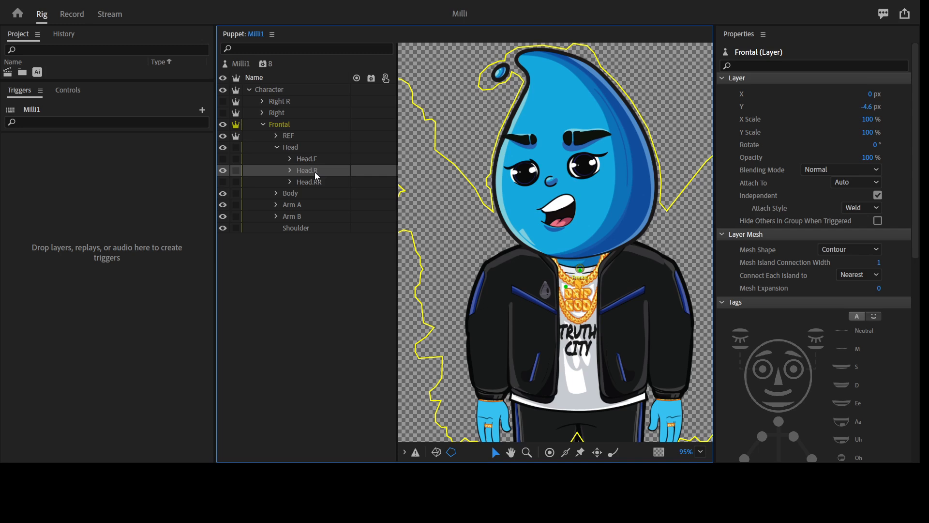
{"action": "left_click", "coordinate": [312, 147]}
{"action": "left_click", "coordinate": [290, 171]}
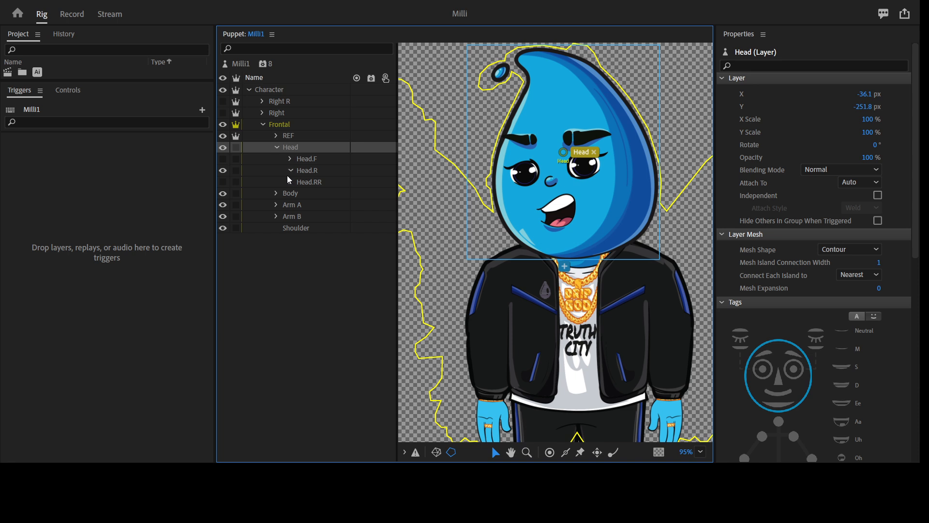
{"action": "left_click", "coordinate": [316, 174]}
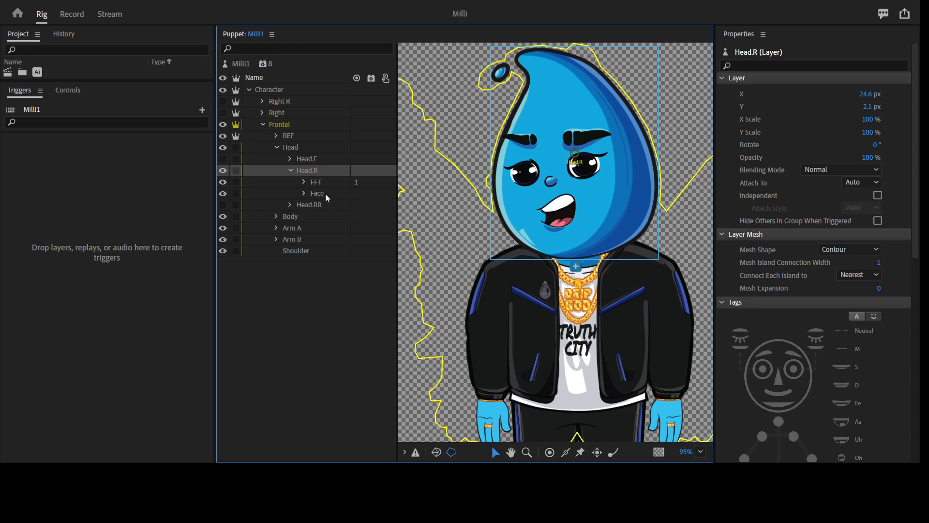
{"action": "left_click", "coordinate": [291, 171]}
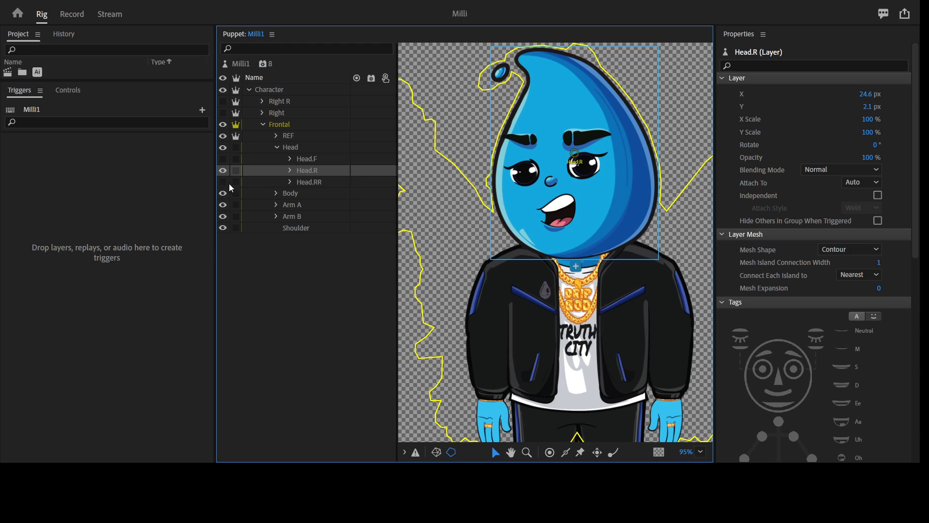
{"action": "left_click", "coordinate": [294, 170]}
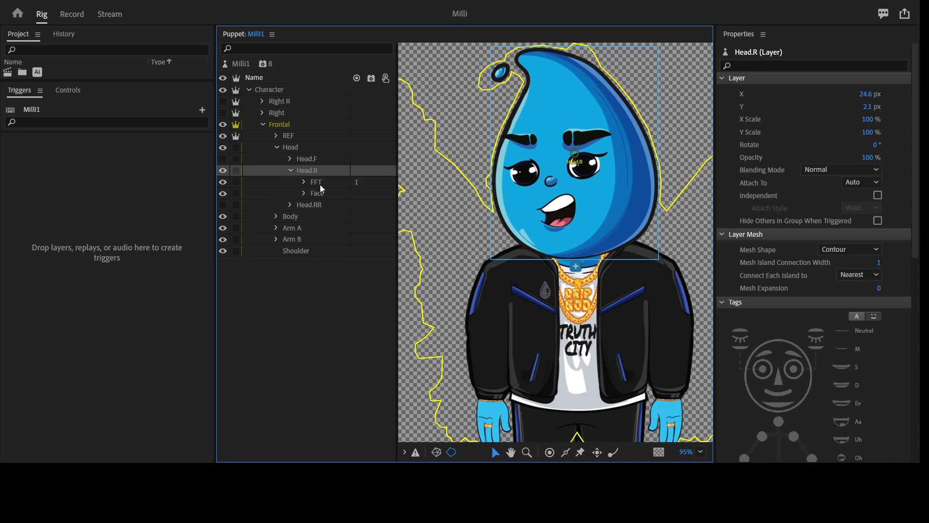
{"action": "left_click", "coordinate": [305, 183]}
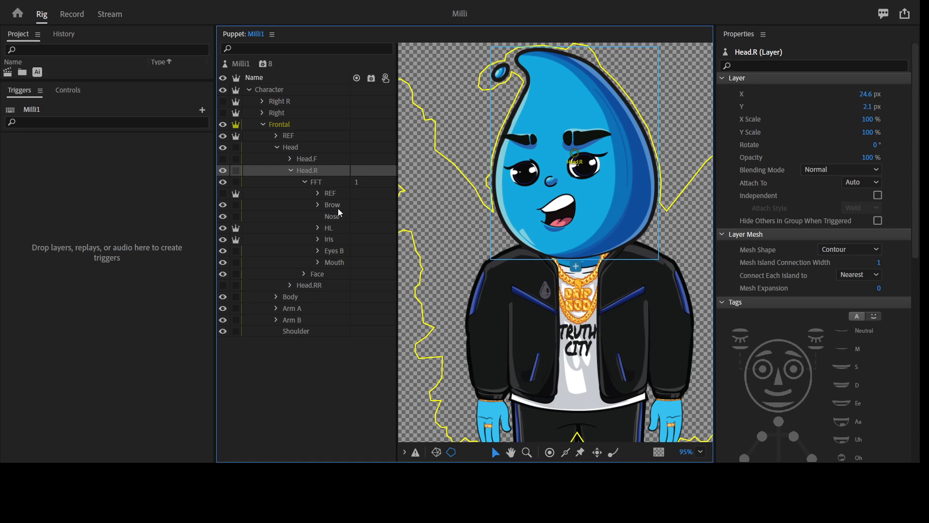
Step: Create a trigger swap set from Head.R's Brow group, select all its triggers from Default to Scared 2, and collapse the Brow layers
{"action": "left_click", "coordinate": [335, 206]}
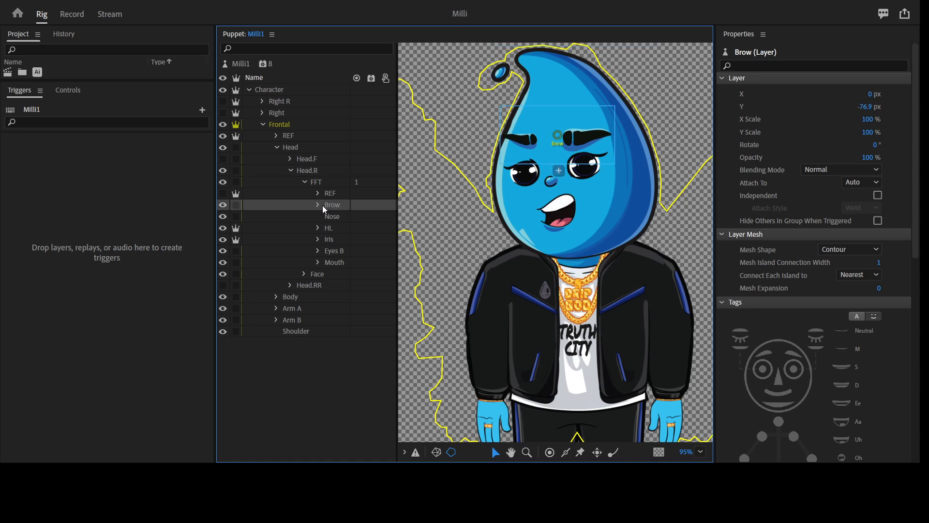
{"action": "left_click", "coordinate": [321, 205]}
{"action": "left_click_drag", "start_coordinate": [397, 205], "coordinate": [424, 205]}
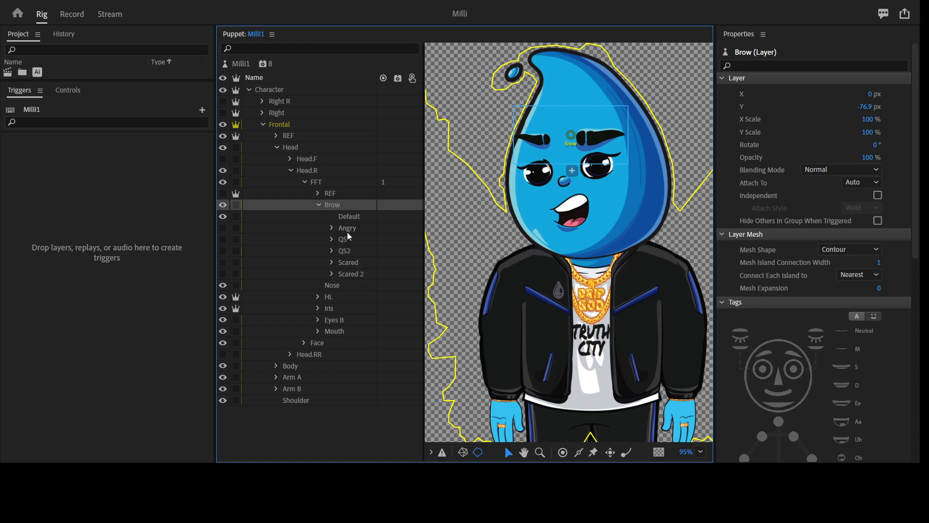
{"action": "left_click_drag", "start_coordinate": [338, 205], "coordinate": [96, 198]}
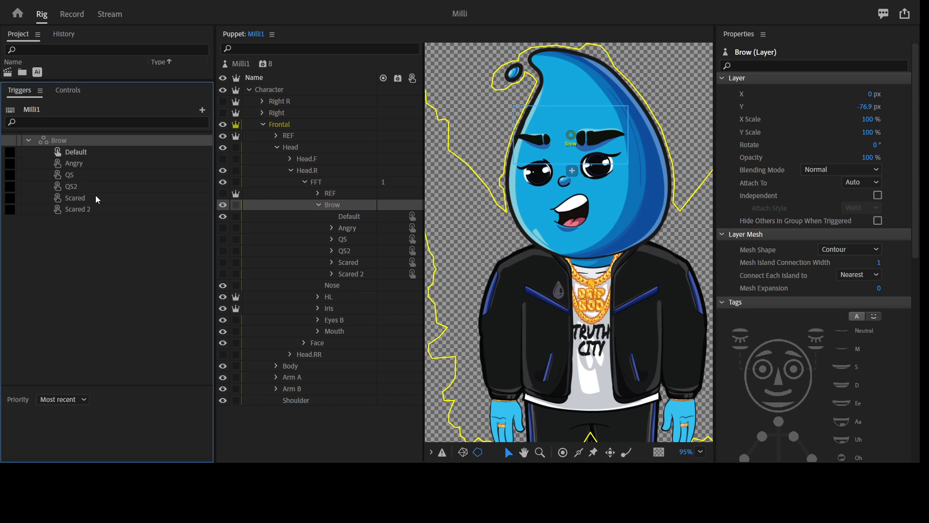
{"action": "left_click", "coordinate": [86, 155]}
{"action": "left_click", "coordinate": [89, 208], "text": "shift"}
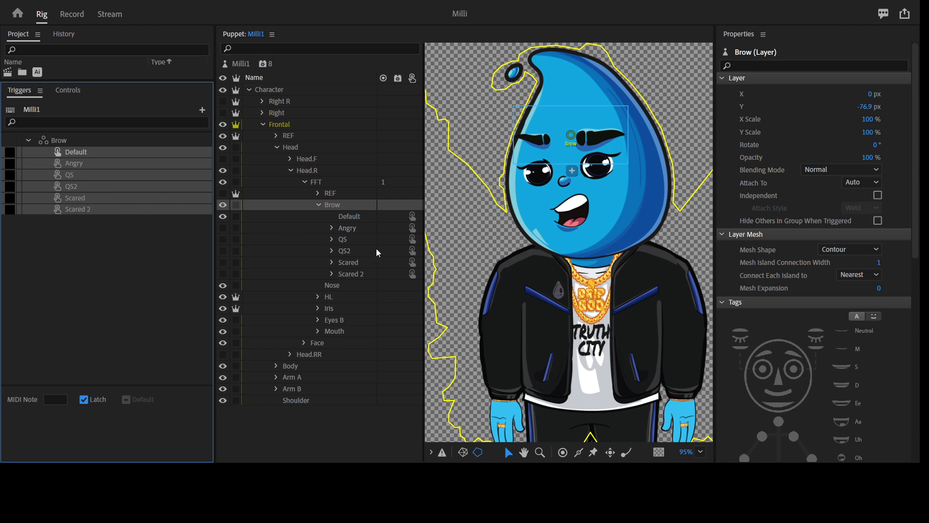
{"action": "left_click", "coordinate": [320, 204]}
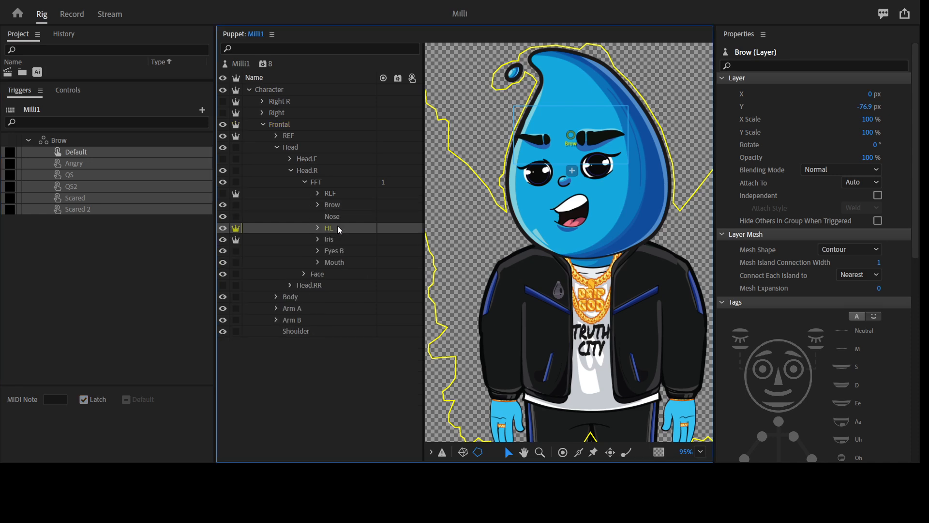
Step: Check the HL, Iris and Eyes B layers of Head.R, and create a trigger swap set from the Eyes B group
{"action": "left_click", "coordinate": [338, 226]}
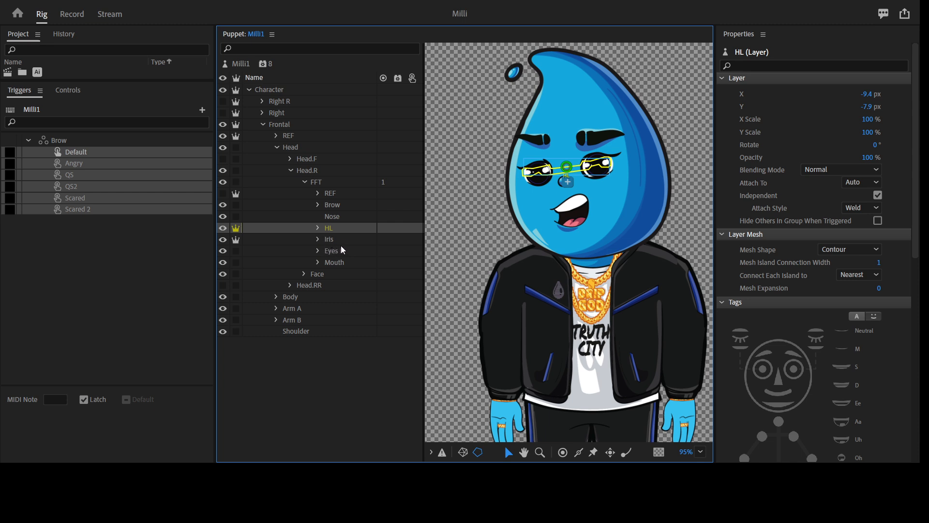
{"action": "left_click", "coordinate": [341, 240]}
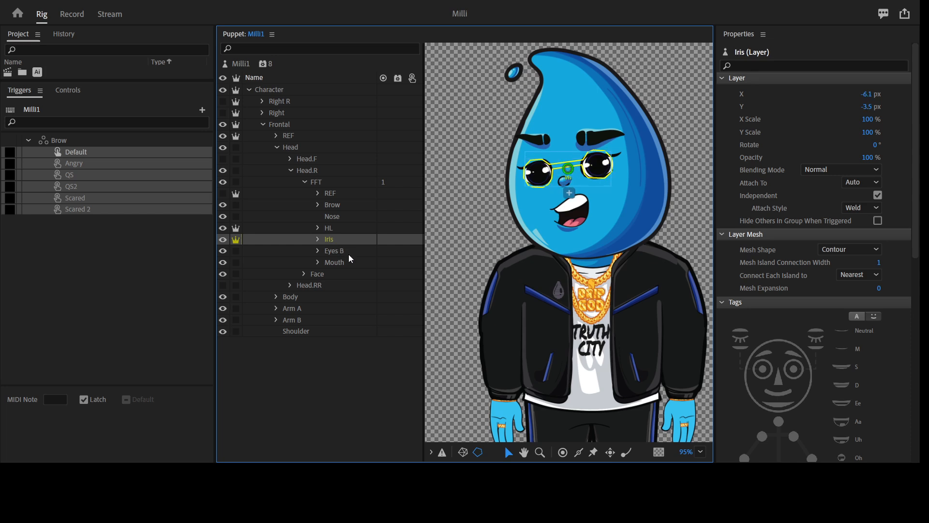
{"action": "left_click", "coordinate": [342, 253]}
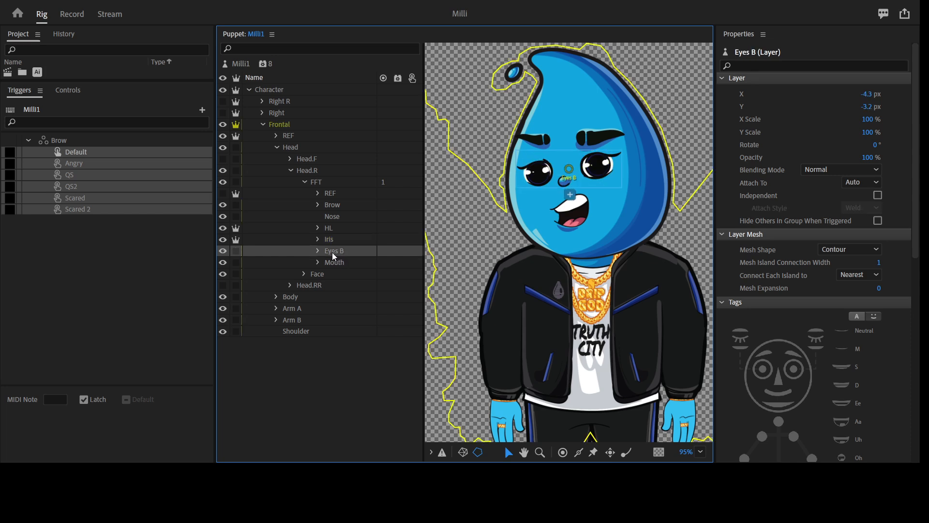
{"action": "left_click", "coordinate": [335, 240]}
{"action": "left_click", "coordinate": [336, 231]}
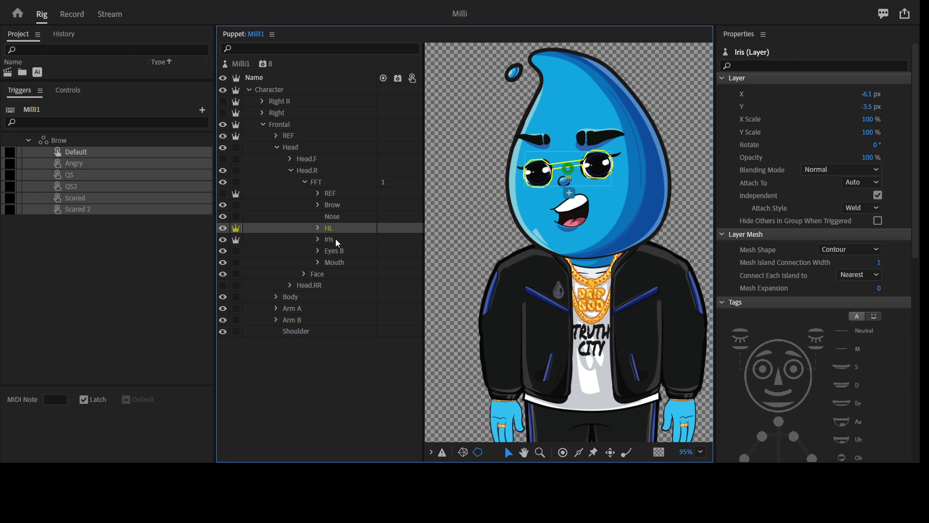
{"action": "left_click", "coordinate": [338, 241]}
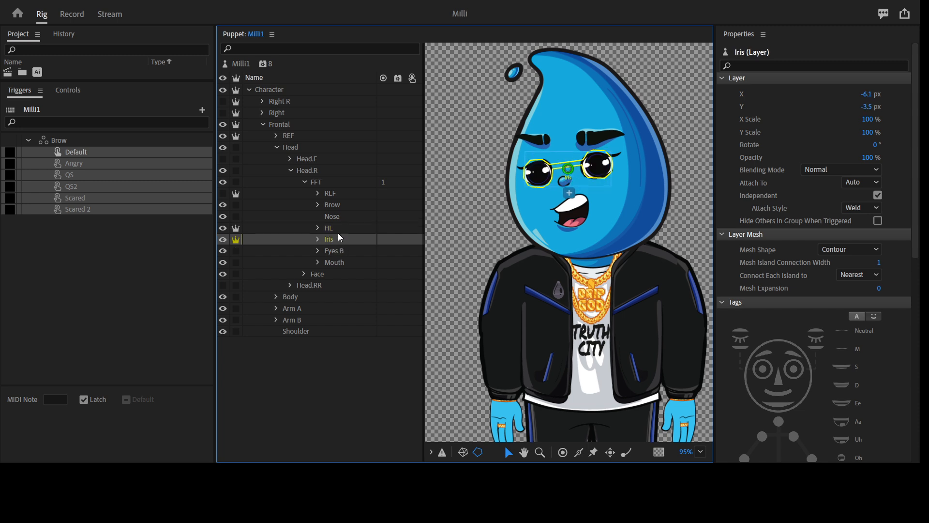
{"action": "left_click", "coordinate": [340, 230]}
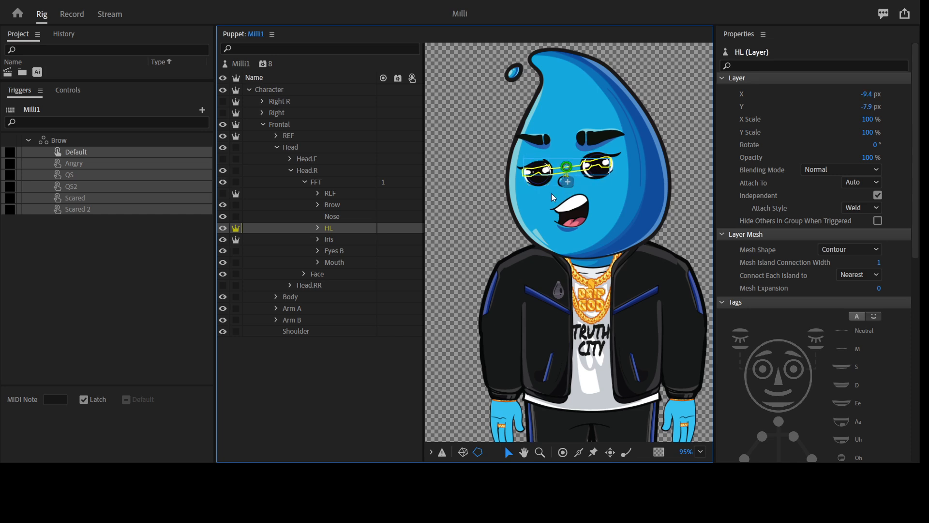
{"action": "left_click", "coordinate": [335, 251]}
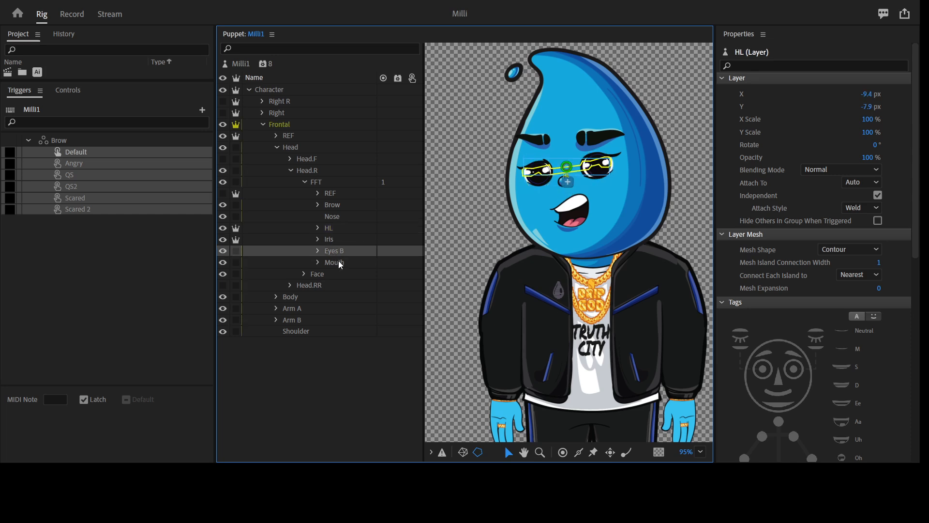
{"action": "left_click_drag", "start_coordinate": [342, 254], "coordinate": [300, 342]}
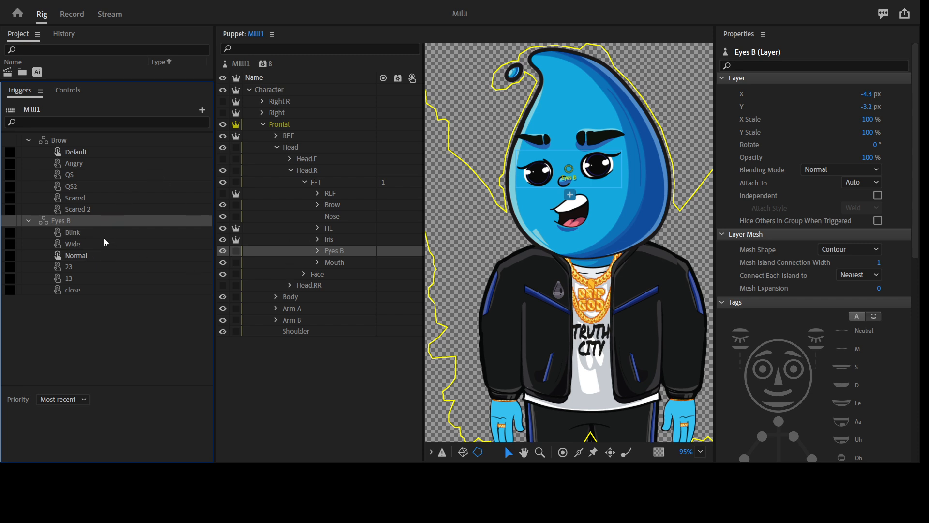
{"action": "left_click", "coordinate": [83, 154]}
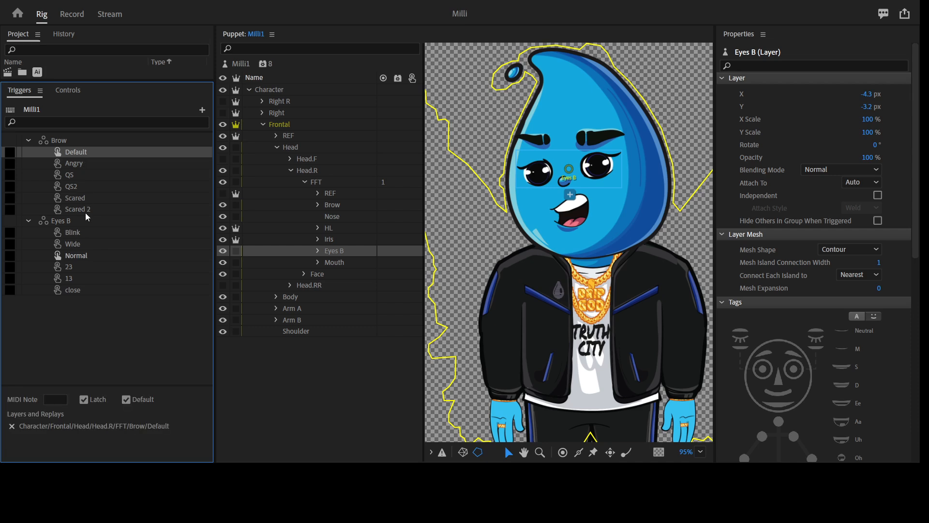
{"action": "left_click", "coordinate": [86, 232]}
{"action": "left_click", "coordinate": [84, 289], "text": "shift"}
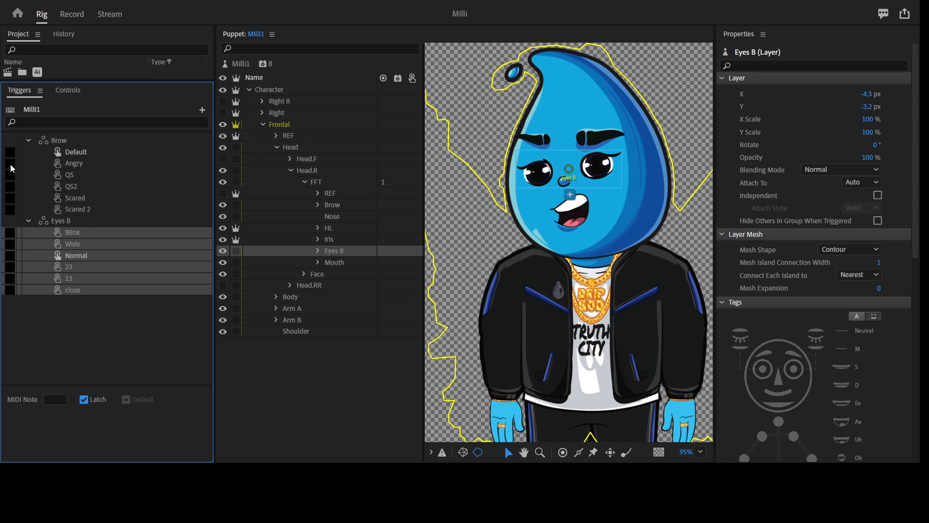
Step: Assign keys 1 to 5 to the Brow triggers Angry, QS, QS2, Scared and Scared 2, in that order
{"action": "left_click", "coordinate": [11, 164]}
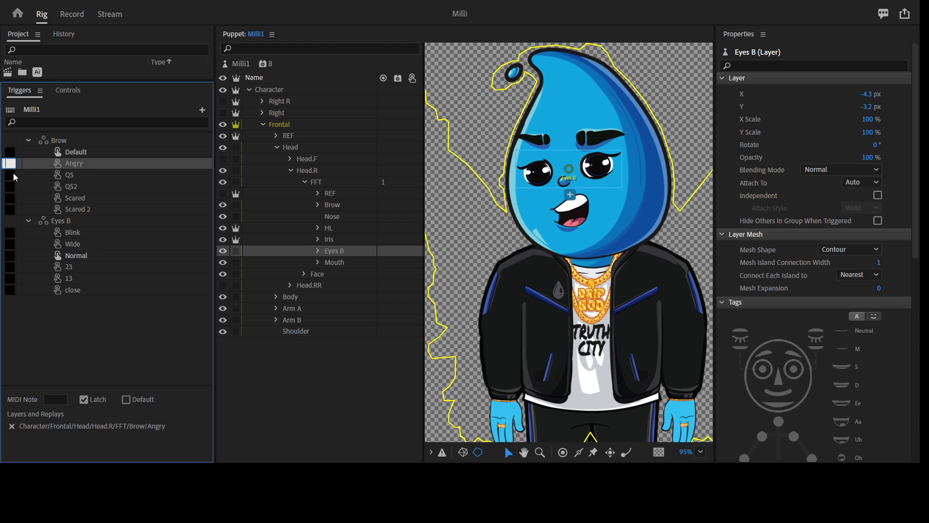
{"action": "type", "text": "1"}
{"action": "left_click", "coordinate": [9, 175]}
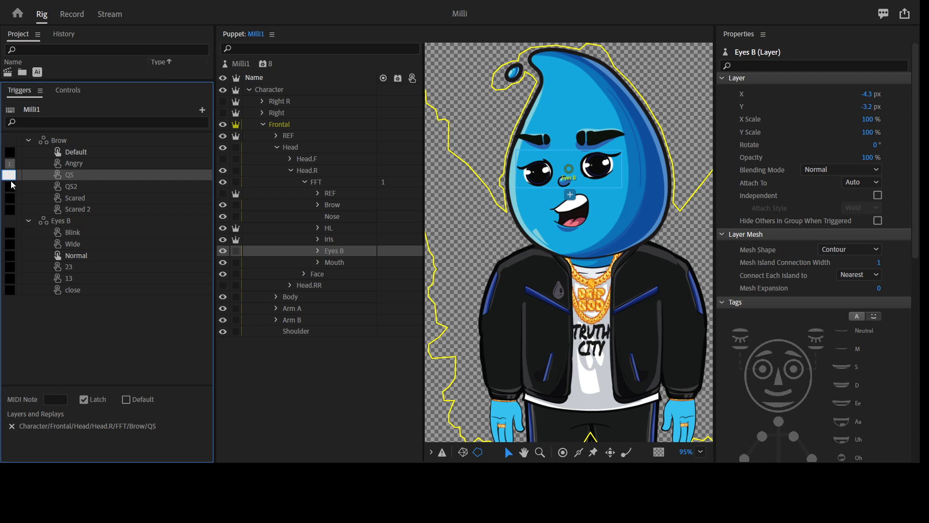
{"action": "type", "text": "2"}
{"action": "left_click", "coordinate": [9, 187]}
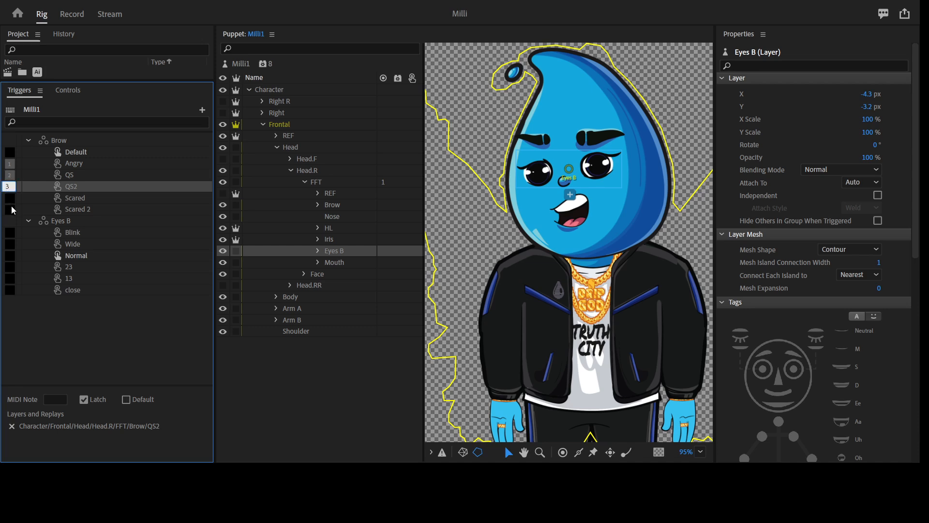
{"action": "left_click", "coordinate": [11, 209]}
{"action": "type", "text": "3"}
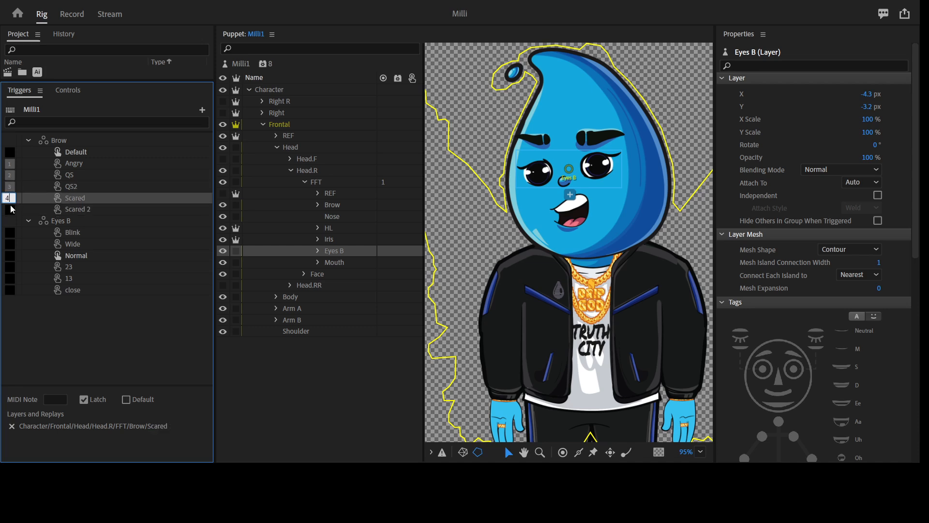
{"action": "type", "text": "4"}
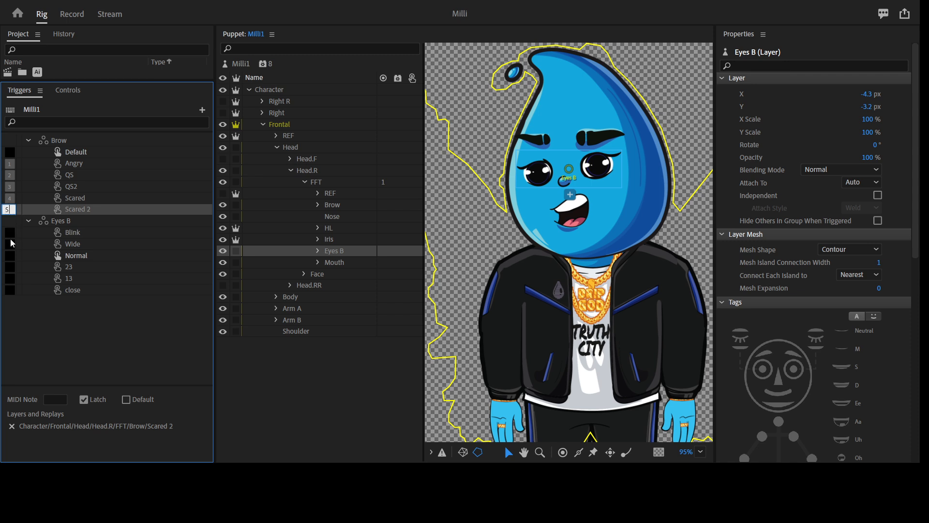
{"action": "left_click", "coordinate": [10, 237]}
{"action": "type", "text": "5"}
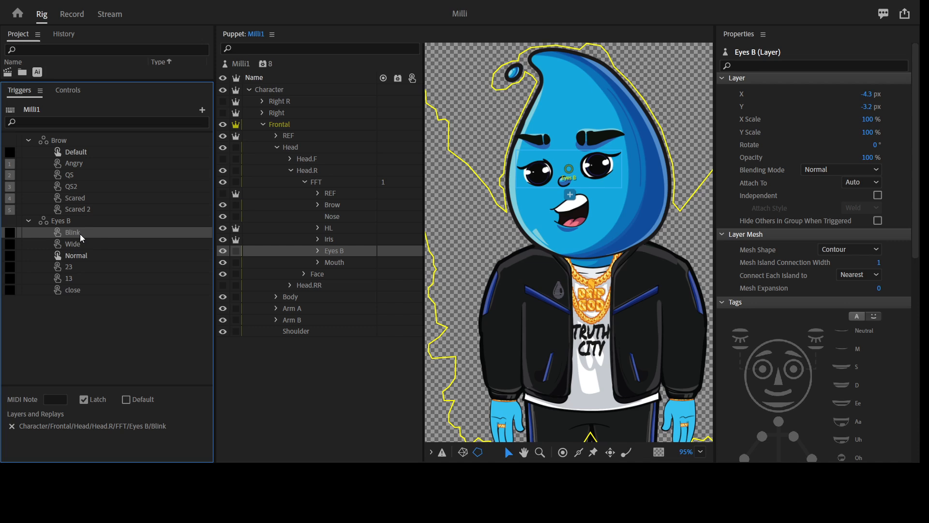
Step: Assign key 6 to the Wide trigger of the Eyes B swap set
{"action": "left_click", "coordinate": [83, 245]}
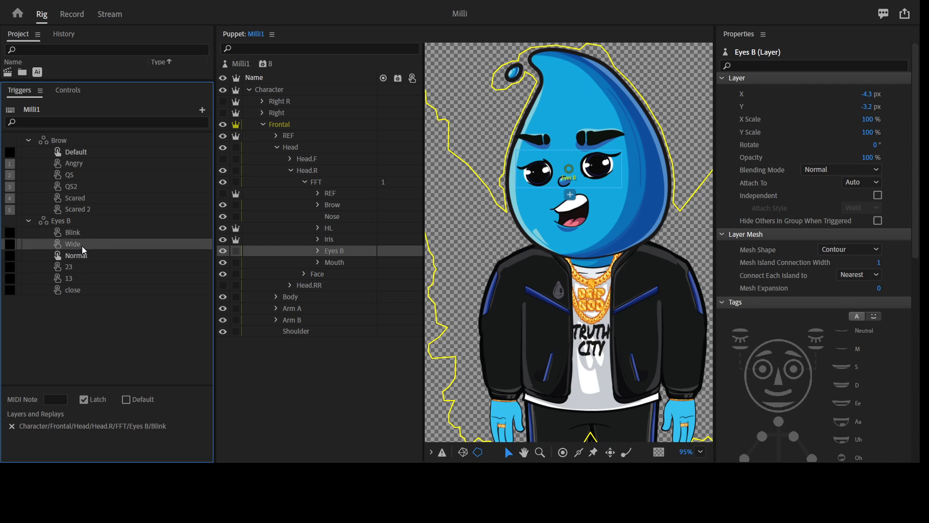
{"action": "left_click", "coordinate": [8, 246]}
{"action": "type", "text": "6"}
{"action": "left_click", "coordinate": [9, 255]}
{"action": "type", "text": "7"}
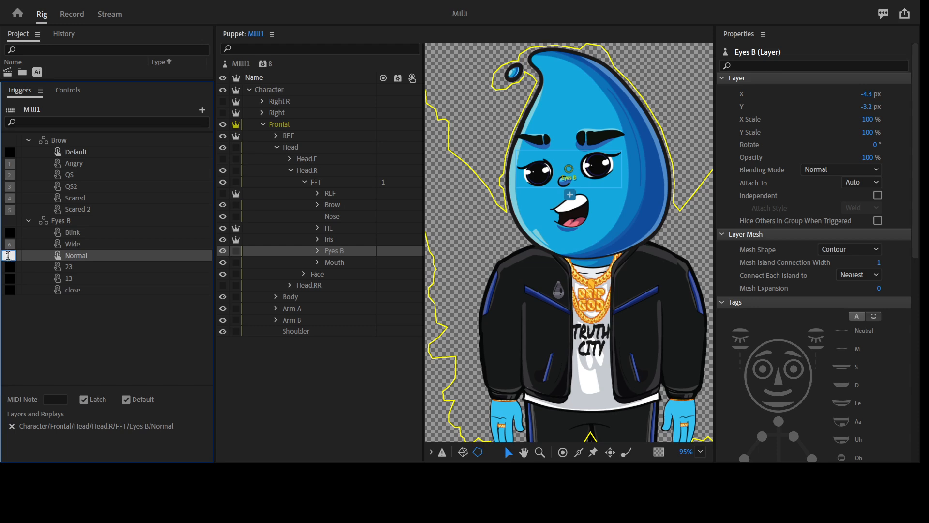
{"action": "double_click", "coordinate": [8, 256]}
{"action": "key", "text": "BackSpace"}
Step: Assign key 7 to the Eyes B trigger 23, 8 to 13, 9 to close and 0 to Blink
{"action": "left_click", "coordinate": [9, 267]}
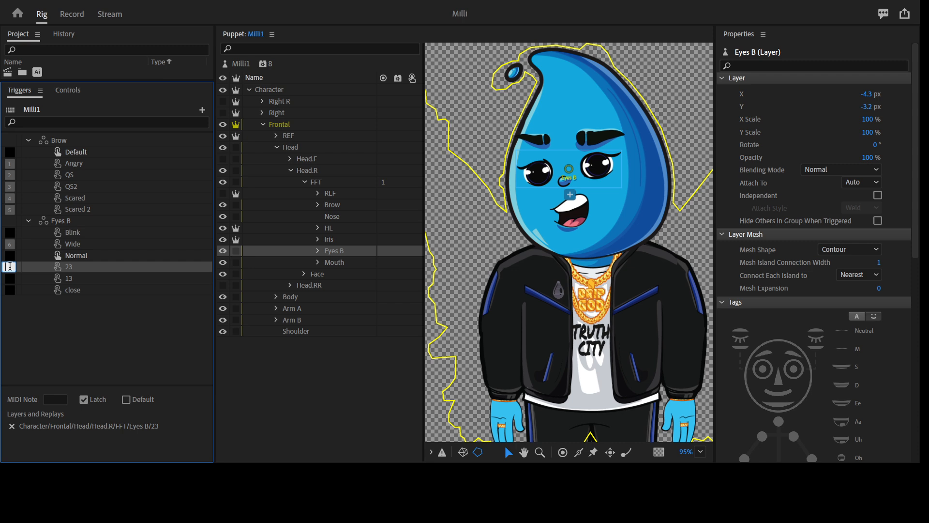
{"action": "type", "text": "7"}
{"action": "left_click", "coordinate": [13, 280]}
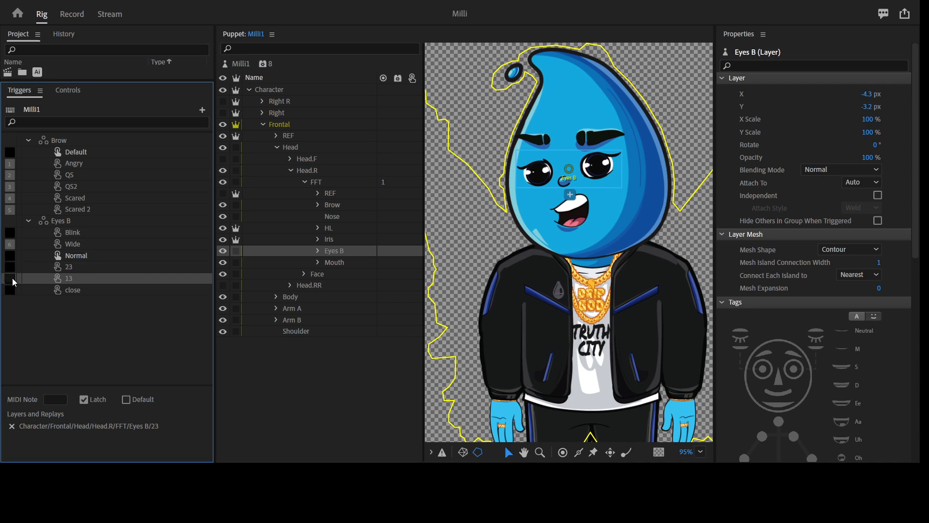
{"action": "type", "text": "8"}
{"action": "left_click", "coordinate": [10, 290]}
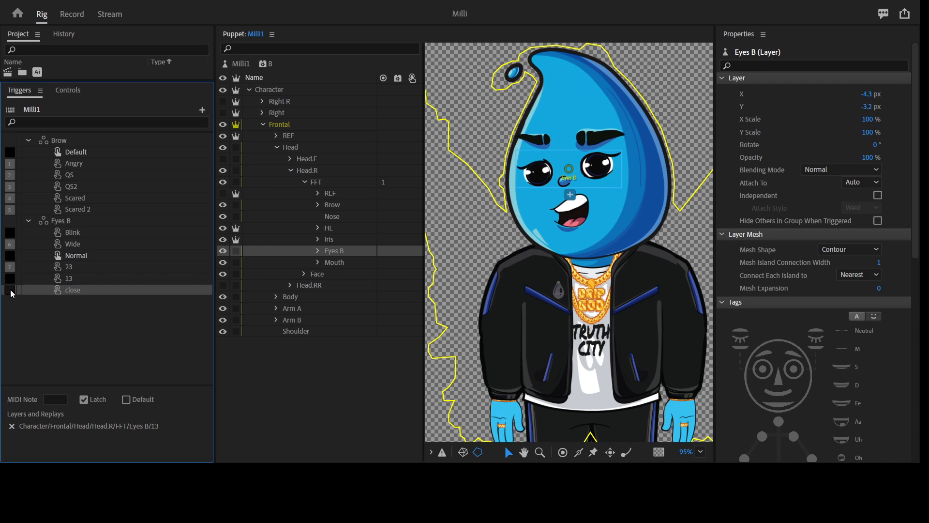
{"action": "left_click", "coordinate": [112, 234]}
{"action": "left_click", "coordinate": [9, 233]}
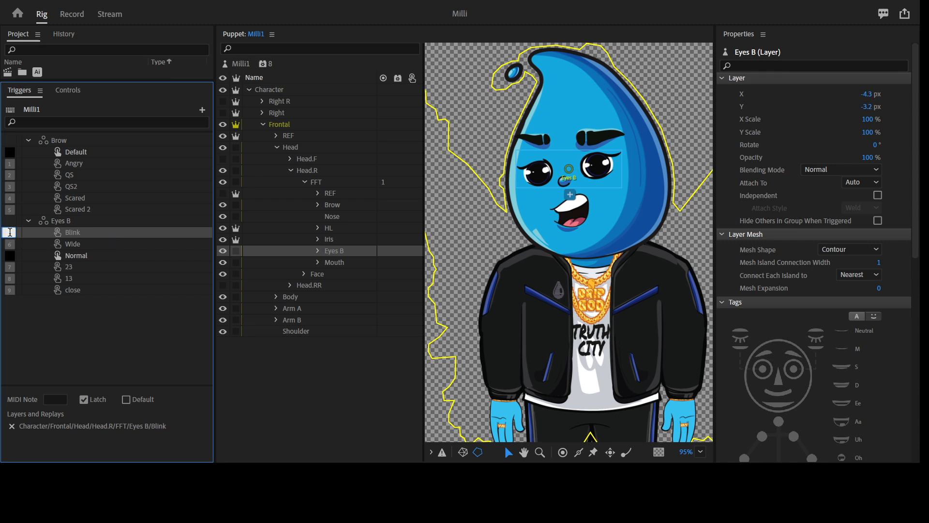
{"action": "type", "text": "0"}
{"action": "left_click", "coordinate": [108, 244]}
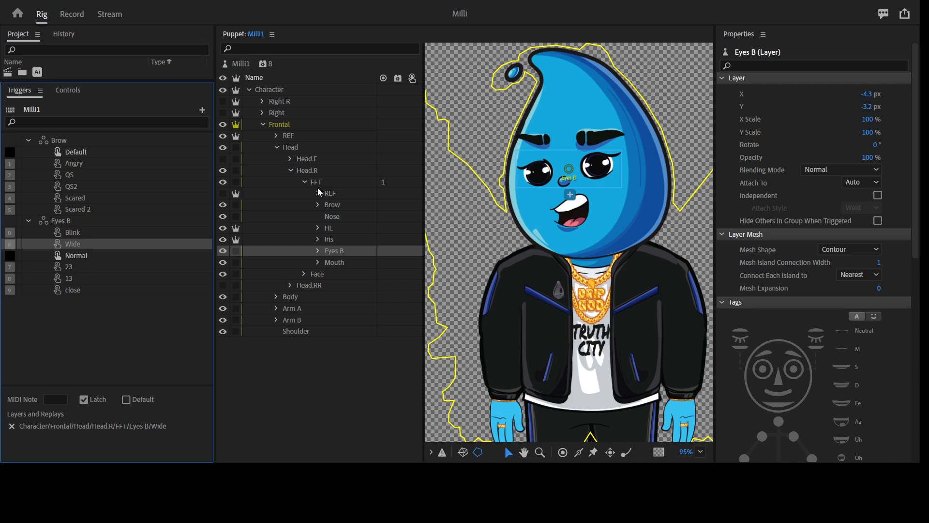
Step: Add a Cycle Layers behavior to Head.R's Blink layer in Eyes B and the Brow layers from Angry to Scared 2
{"action": "left_click", "coordinate": [317, 251]}
{"action": "left_click", "coordinate": [318, 251]}
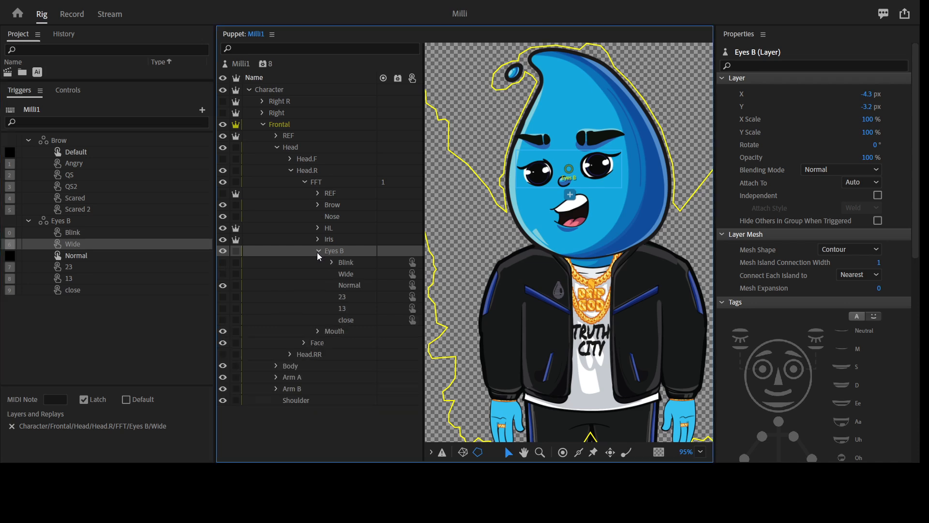
{"action": "left_click", "coordinate": [354, 266]}
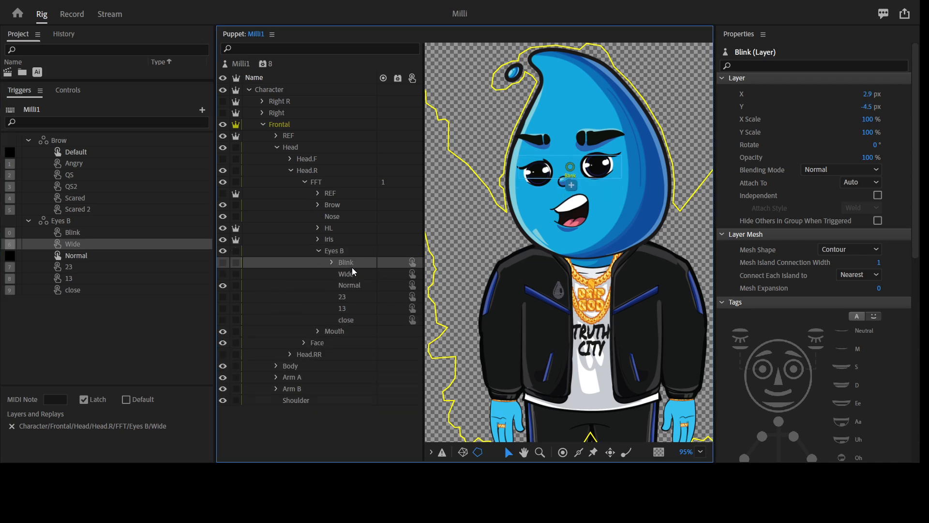
{"action": "left_click", "coordinate": [317, 205]}
{"action": "left_click", "coordinate": [352, 230], "text": "ctrl"}
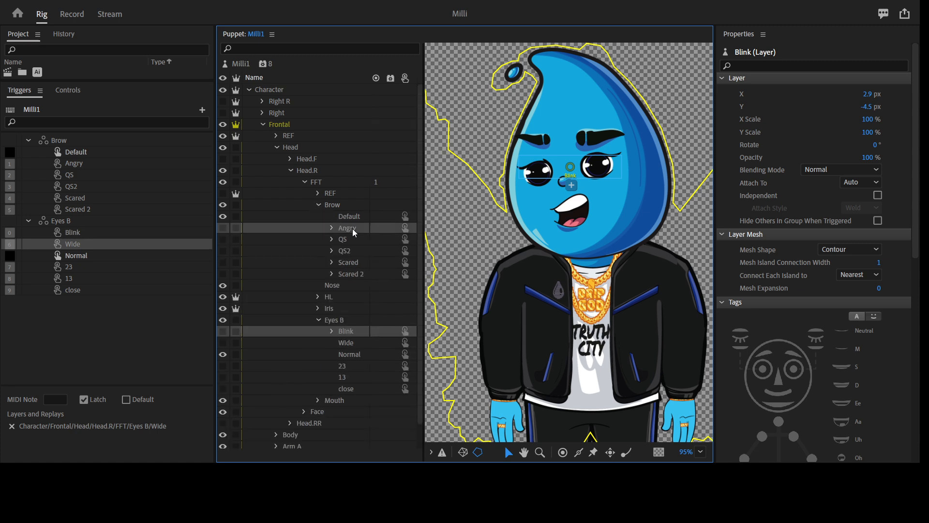
{"action": "left_click", "coordinate": [361, 272], "text": "shift"}
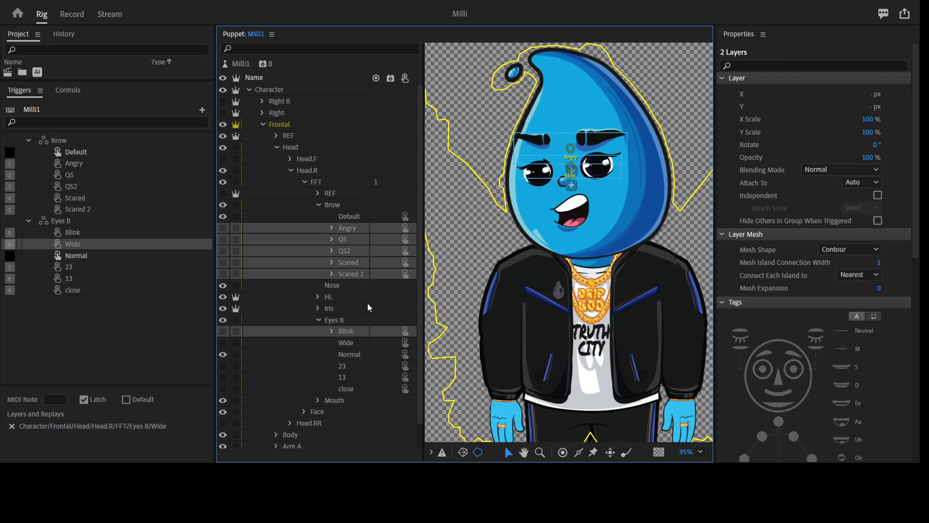
{"action": "scroll", "coordinate": [361, 385], "scroll_direction": "down", "scroll_amount": 1}
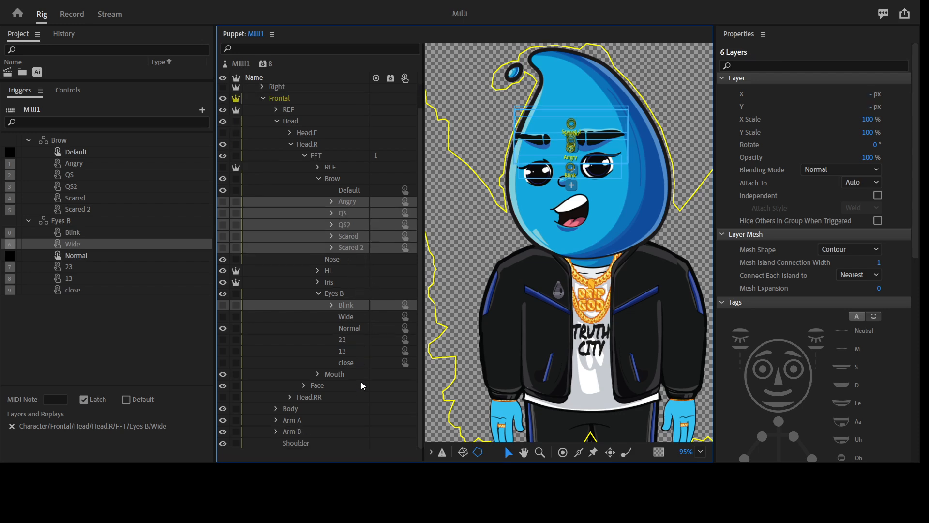
{"action": "scroll", "coordinate": [832, 353], "scroll_direction": "down", "scroll_amount": 10}
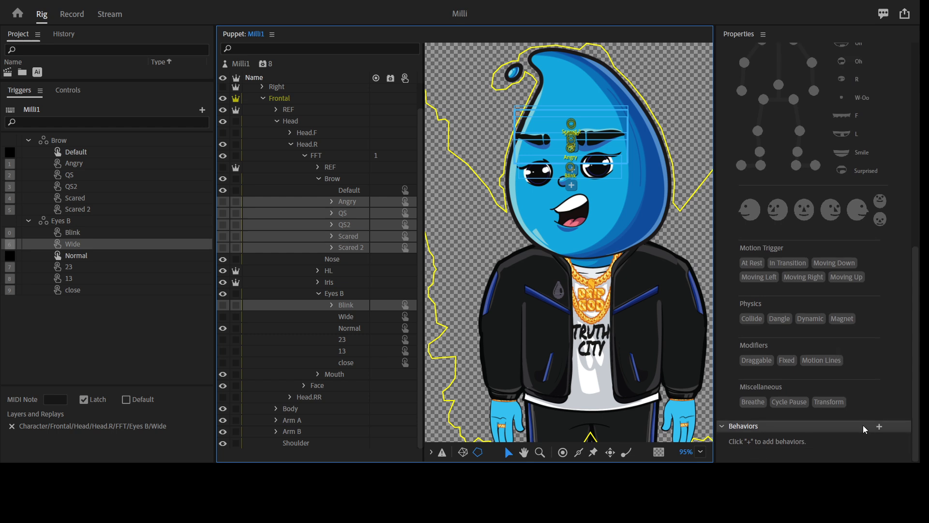
{"action": "left_click", "coordinate": [879, 426]}
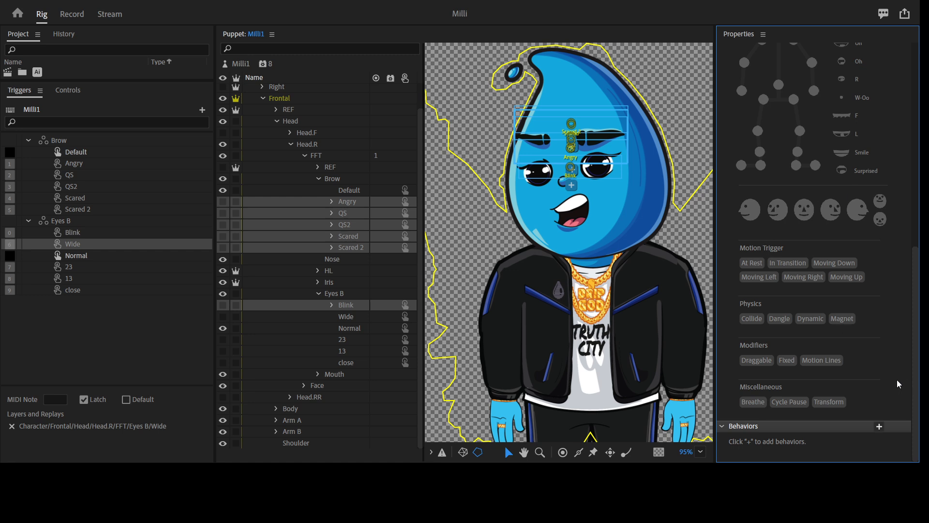
{"action": "scroll", "coordinate": [899, 384], "scroll_direction": "down", "scroll_amount": 5}
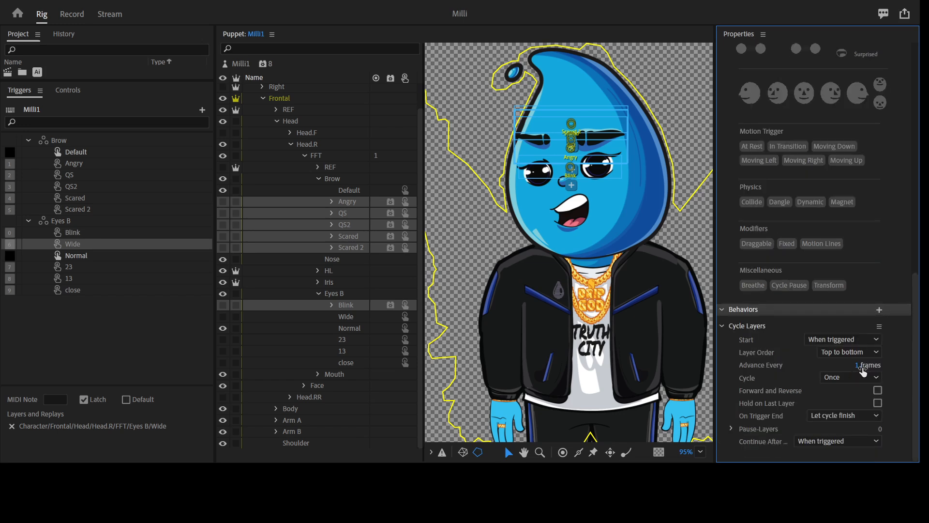
Step: Set Cycle Layers to advance every 2 frames with Forward and Reverse and Hold on Last Layer enabled, and collapse the Brow and Eyes B layers
{"action": "type", "text": "2"}
{"action": "key", "text": "Return"}
{"action": "left_click", "coordinate": [880, 391]}
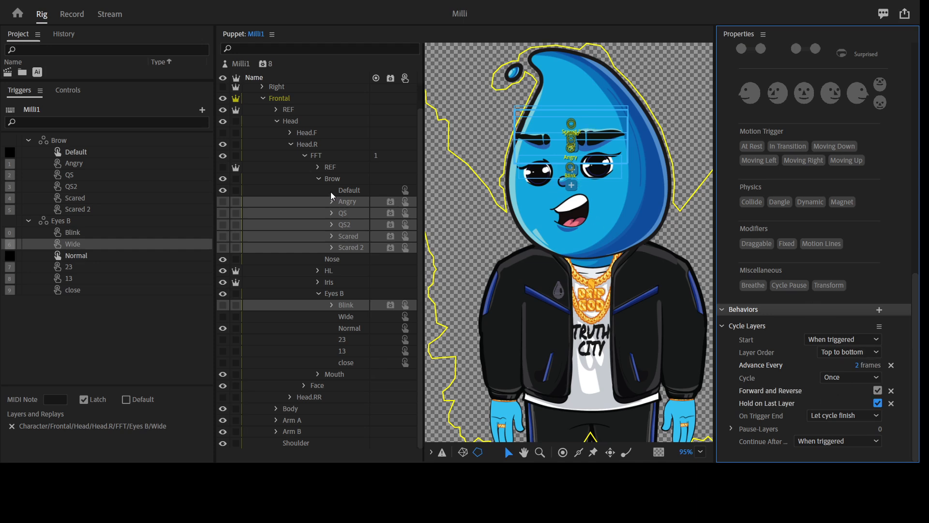
{"action": "left_click", "coordinate": [319, 179]}
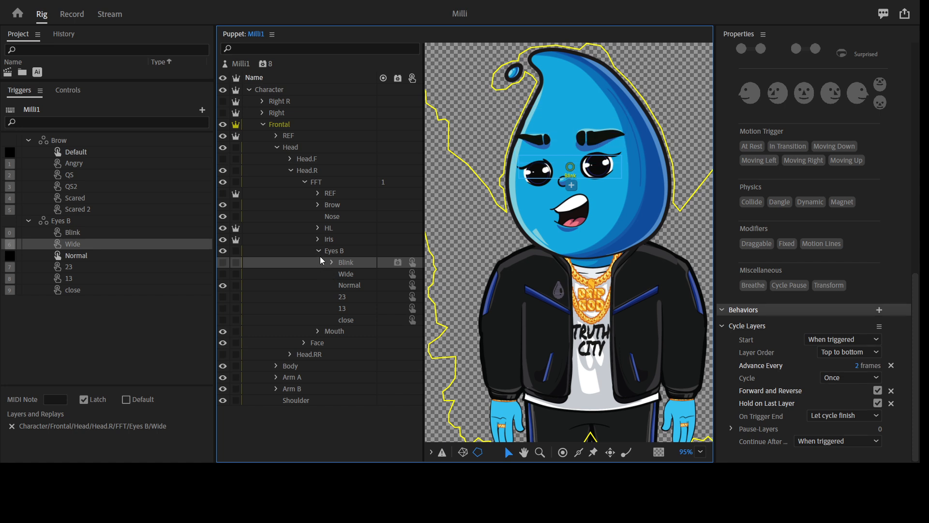
{"action": "left_click", "coordinate": [321, 255]}
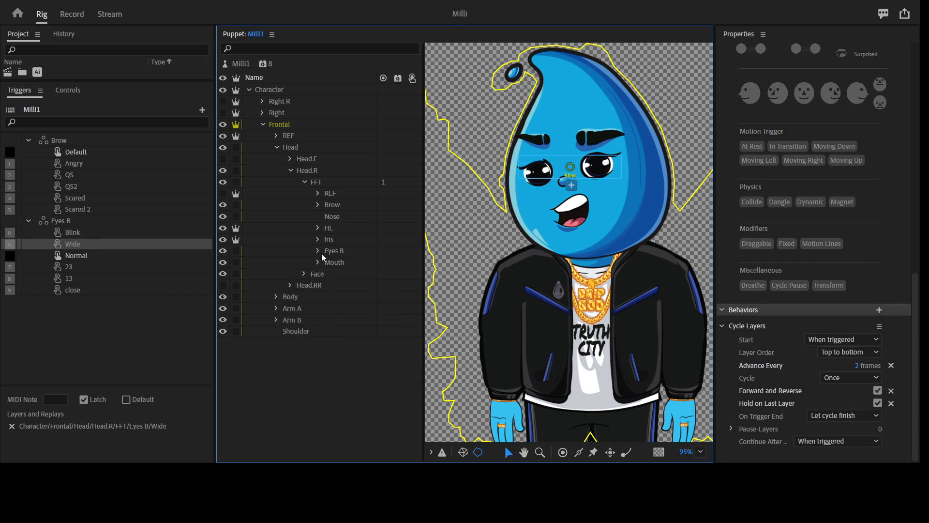
Step: Check the layer properties of Head.R's HL, Iris and Eyes B groups in turn
{"action": "left_click", "coordinate": [332, 228]}
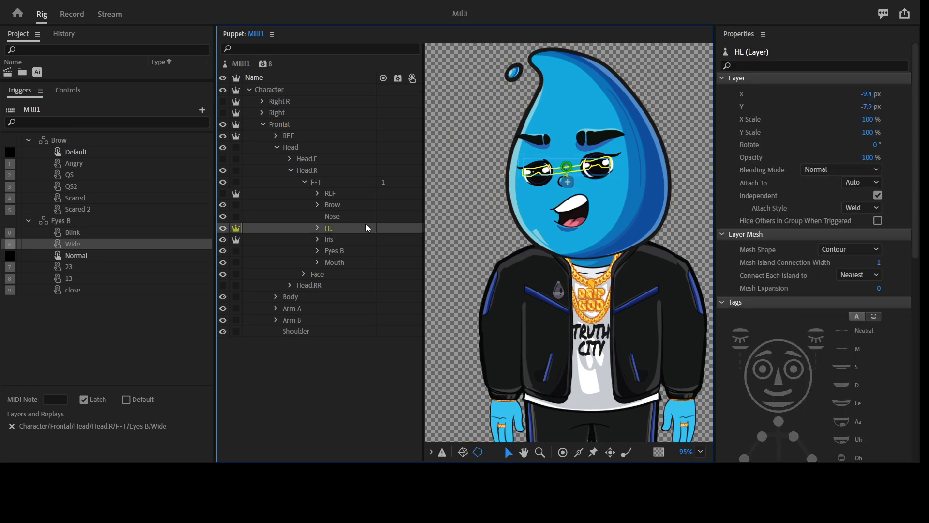
{"action": "left_click", "coordinate": [343, 240]}
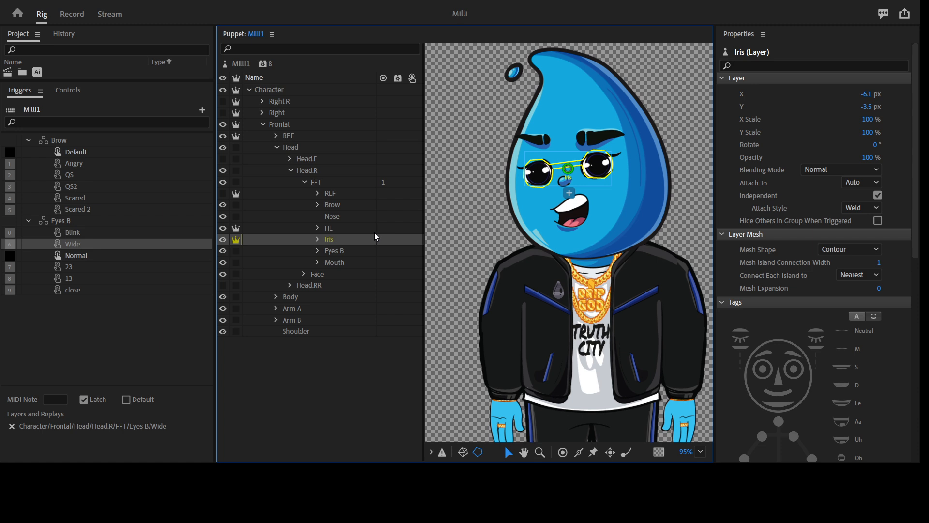
{"action": "left_click", "coordinate": [345, 251]}
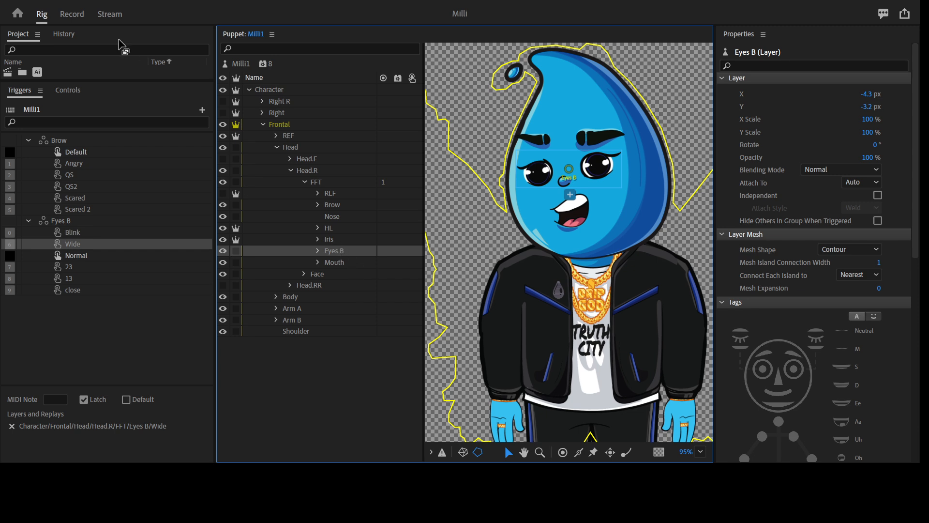
Step: Preview the puppet in the Record workspace with the scene view maximized, and return to the Rig workspace
{"action": "left_click", "coordinate": [73, 15]}
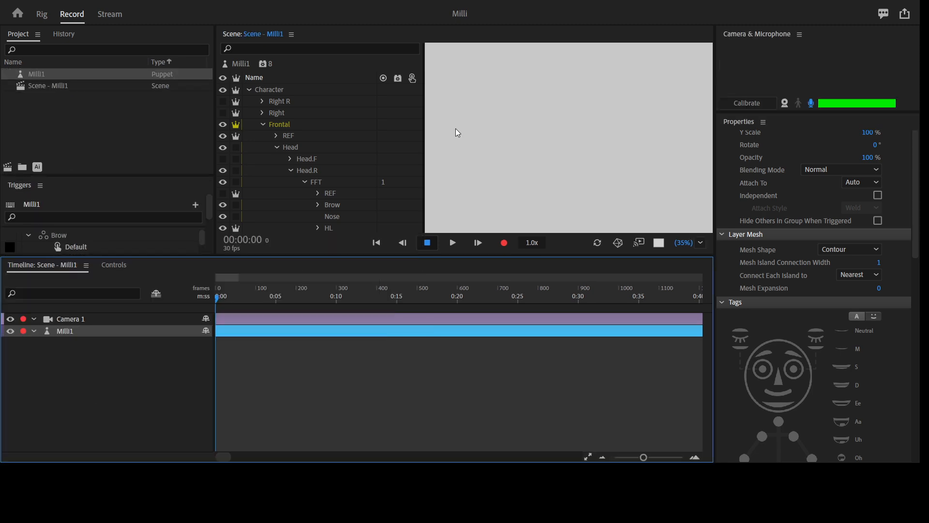
{"action": "key", "text": "grave"}
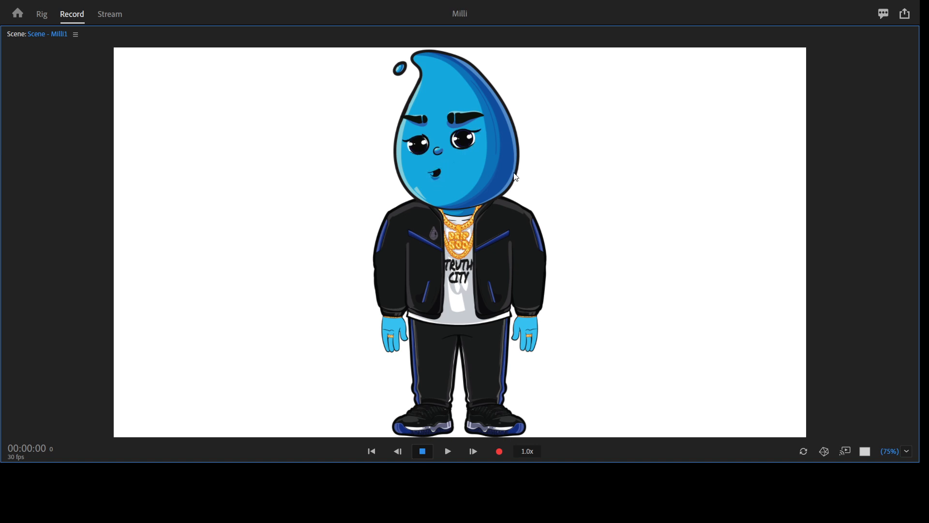
{"action": "left_click", "coordinate": [43, 14]}
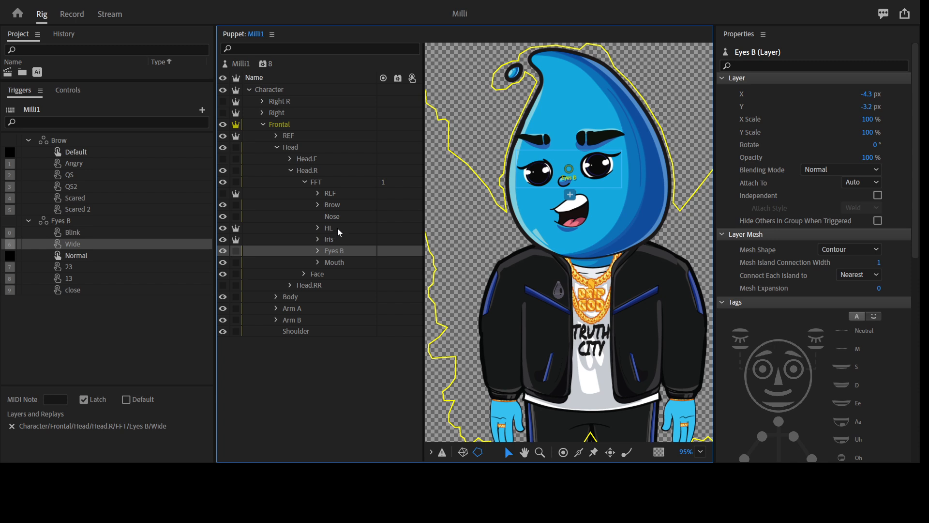
Step: Clip Head.R's HL layer to the Iris layer, and clip Iris to the Eyes B layer
{"action": "left_click", "coordinate": [338, 228]}
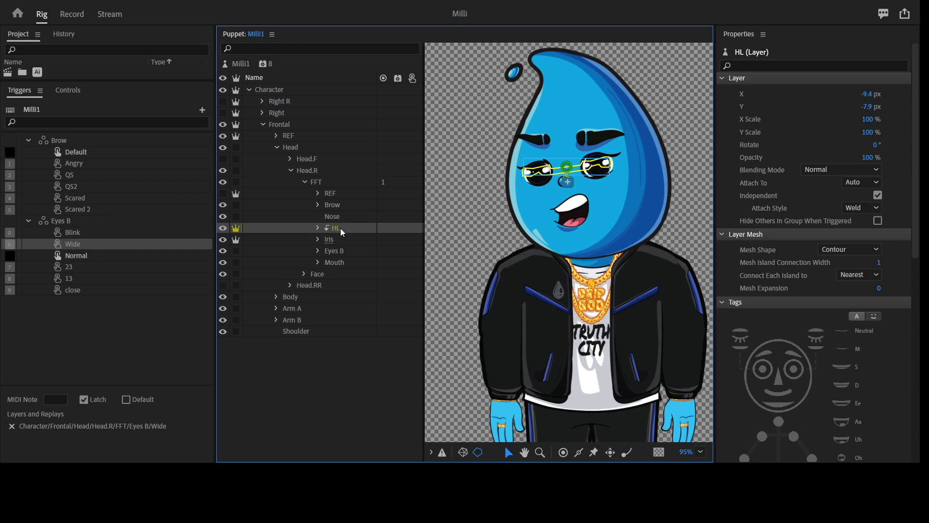
{"action": "left_click", "coordinate": [334, 240]}
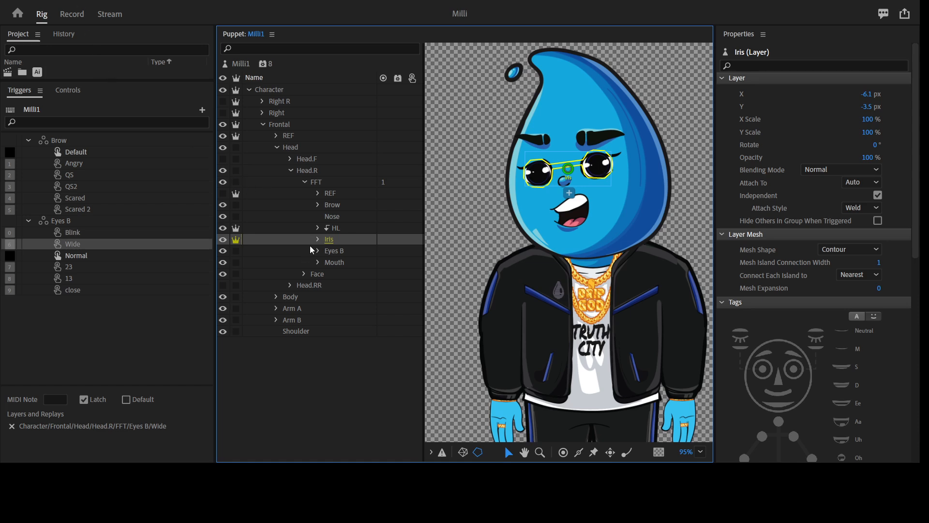
{"action": "left_click", "coordinate": [352, 245], "text": "alt"}
{"action": "scroll", "coordinate": [803, 348], "scroll_direction": "down", "scroll_amount": 8}
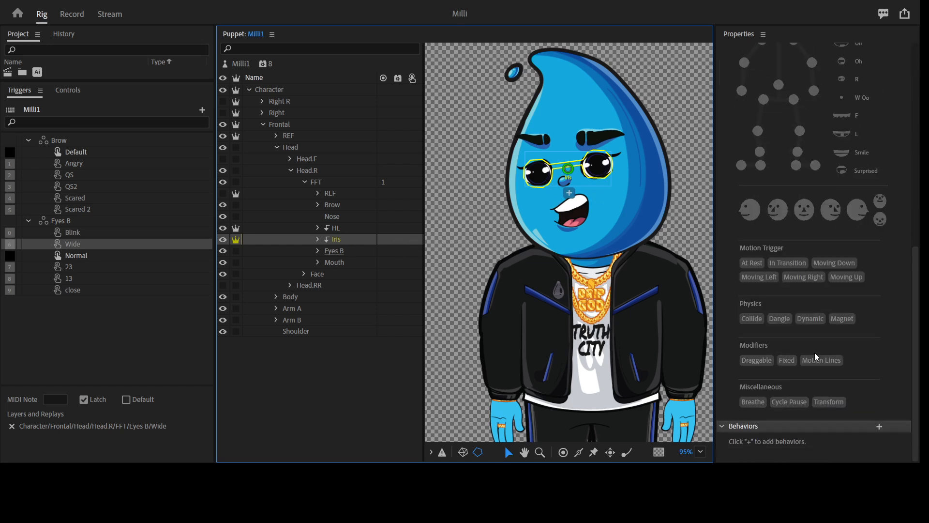
Step: Tag Head.R's Iris layer as Draggable, Left Pupil, Right Pupil, Left Pupil Size and Right Pupil Size
{"action": "left_click", "coordinate": [763, 363]}
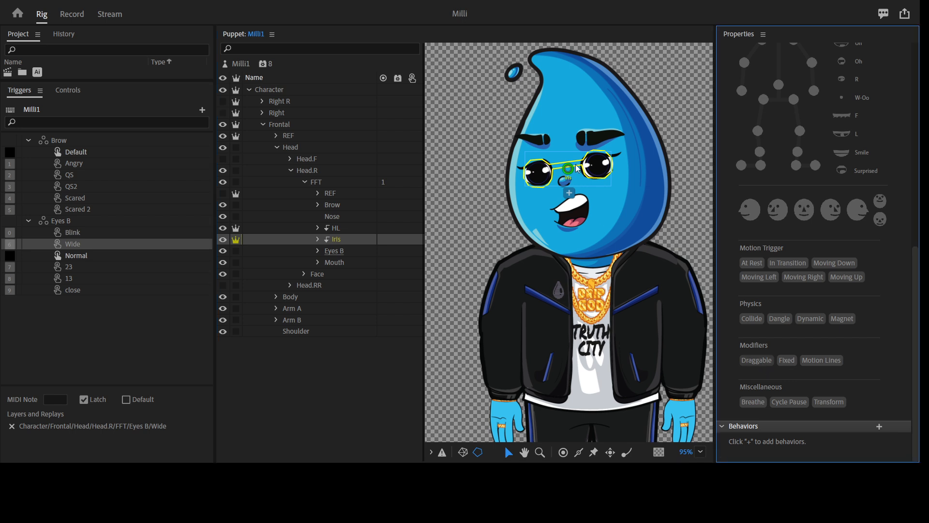
{"action": "left_click", "coordinate": [756, 360]}
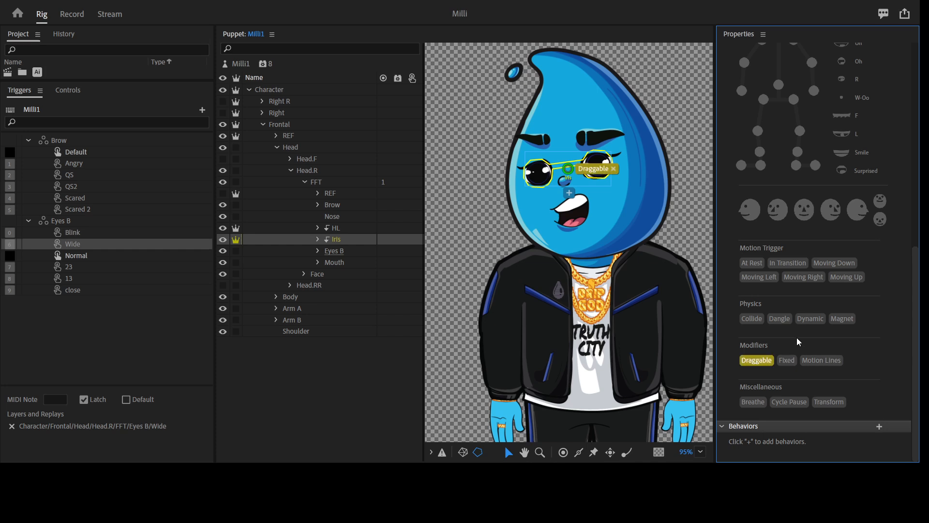
{"action": "scroll", "coordinate": [871, 308], "scroll_direction": "up", "scroll_amount": 8}
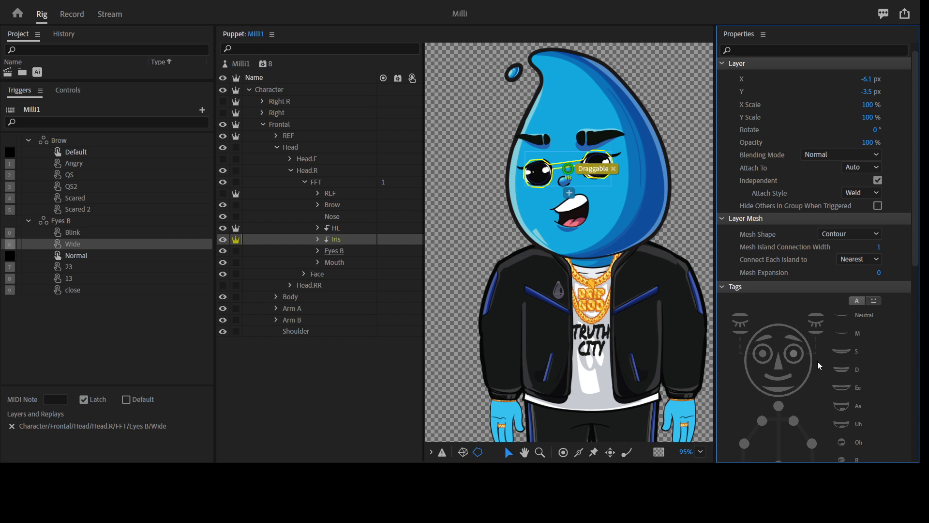
{"action": "left_click", "coordinate": [339, 229]}
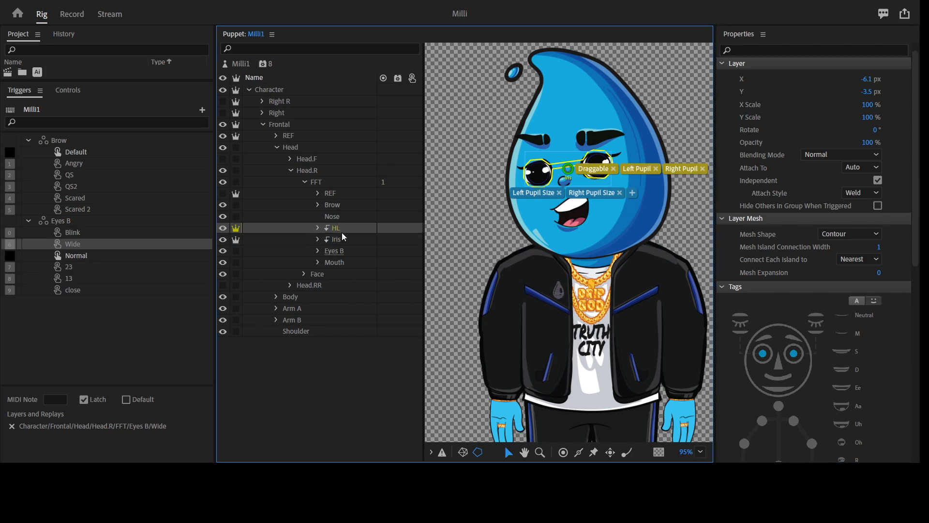
Step: Tag the Blink layer in Head.R's Eyes B group as Left Blink and Right Blink
{"action": "left_click", "coordinate": [319, 206]}
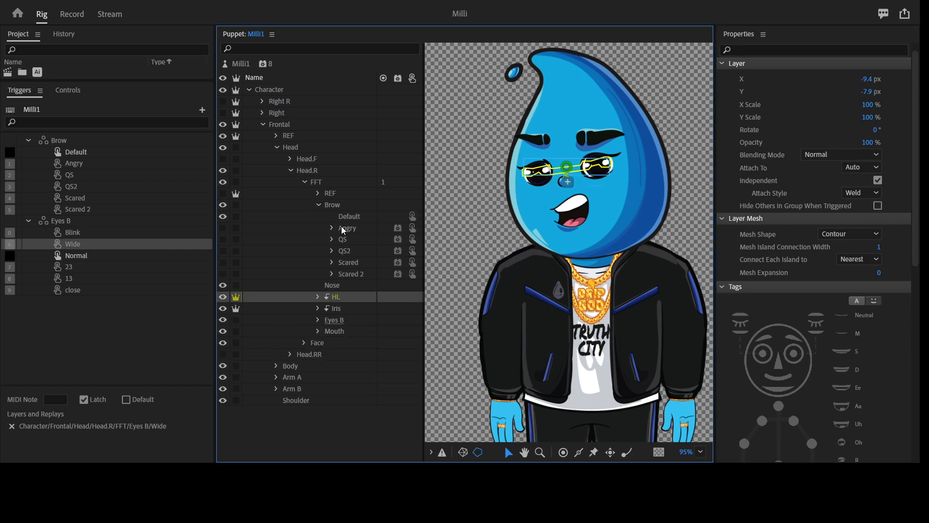
{"action": "left_click", "coordinate": [320, 206]}
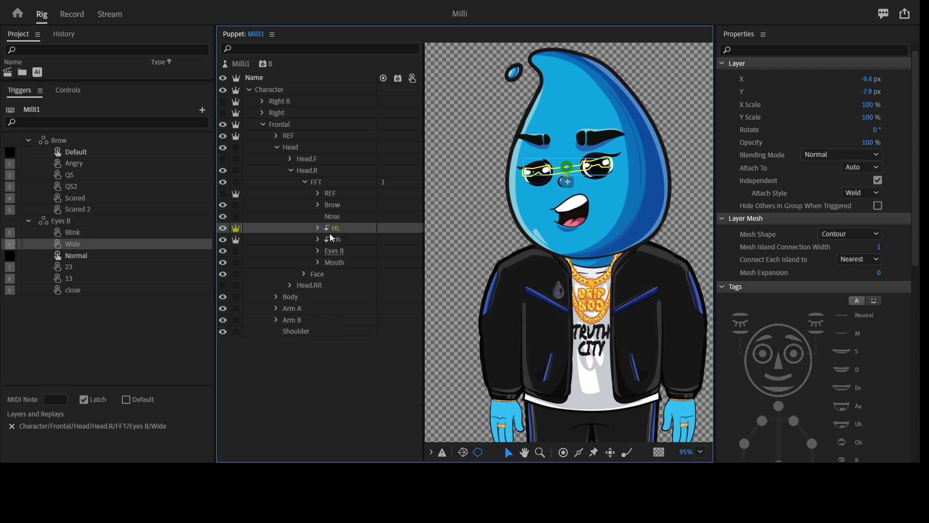
{"action": "left_click", "coordinate": [318, 252]}
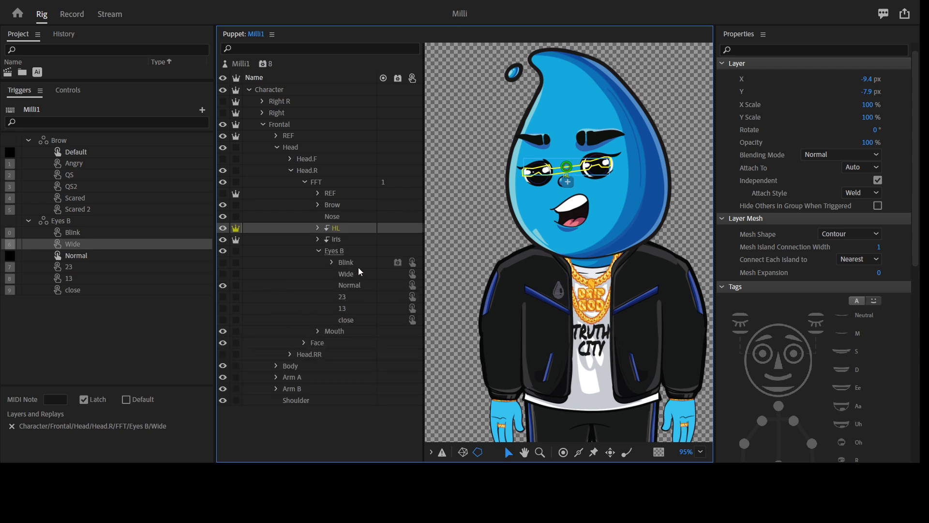
{"action": "left_click", "coordinate": [358, 265]}
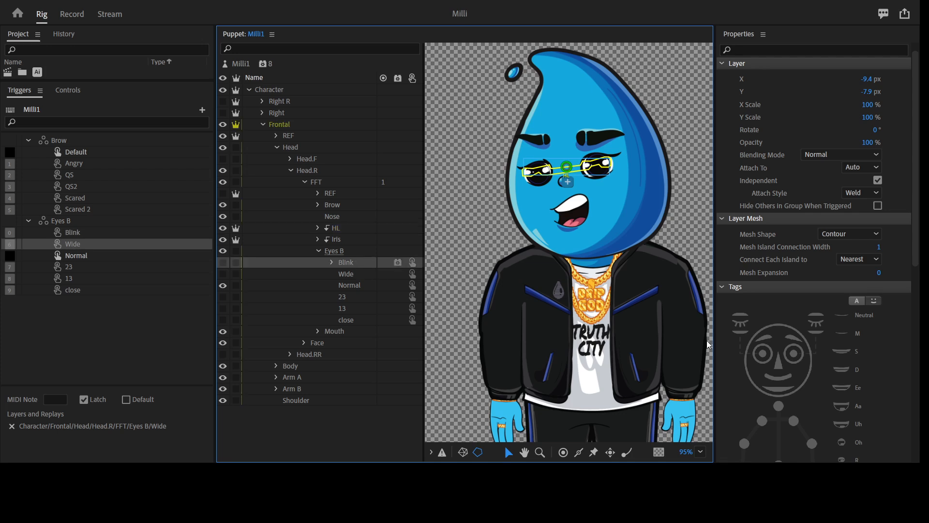
{"action": "left_click", "coordinate": [813, 324]}
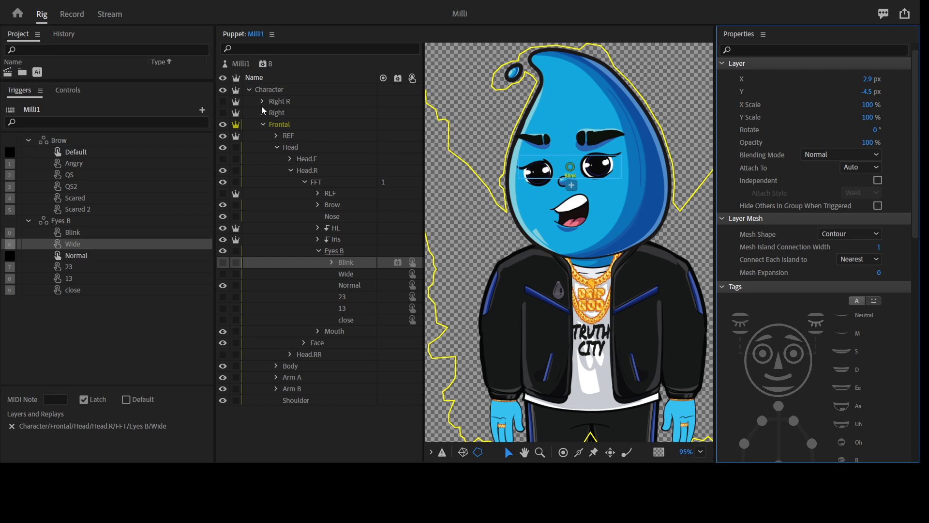
{"action": "left_click", "coordinate": [331, 262]}
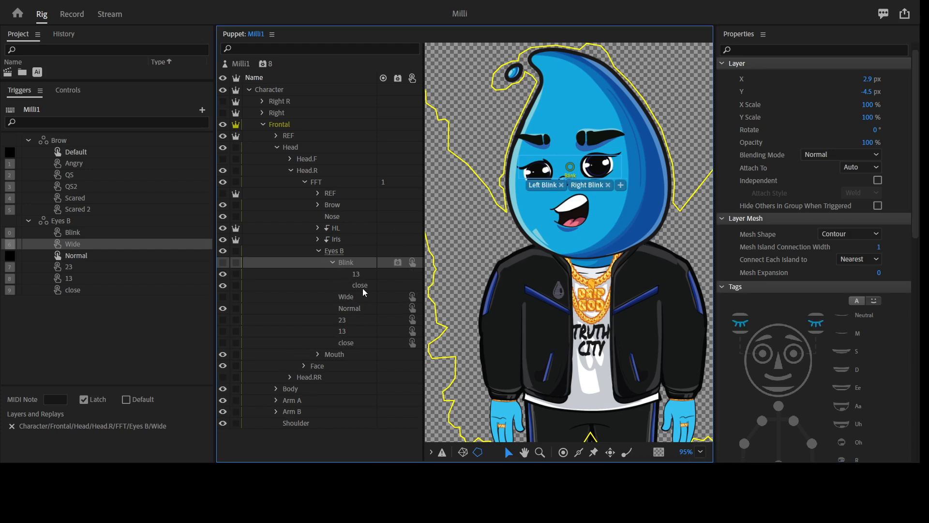
{"action": "left_click", "coordinate": [332, 262]}
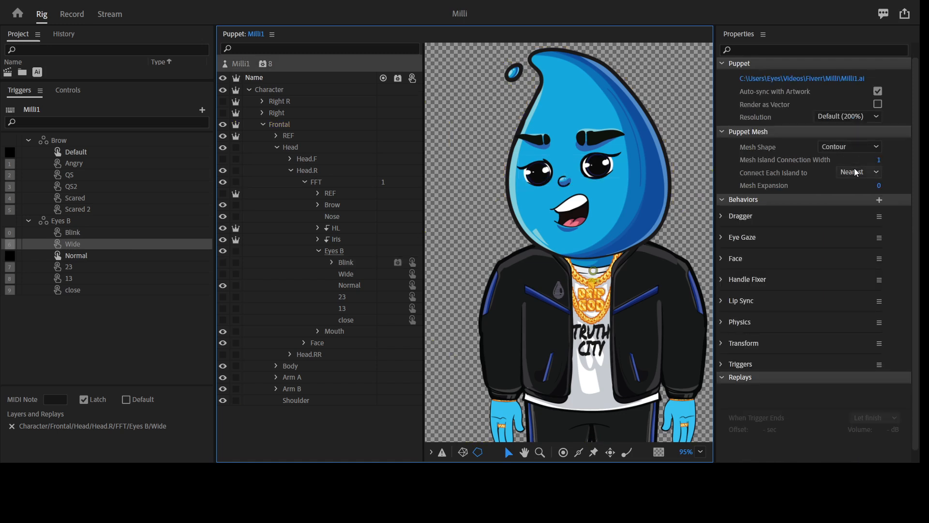
Step: Add the Auto Blink behavior to the Milli1 puppet and preview it in the Record workspace with the scene view maximized
{"action": "left_click", "coordinate": [879, 199]}
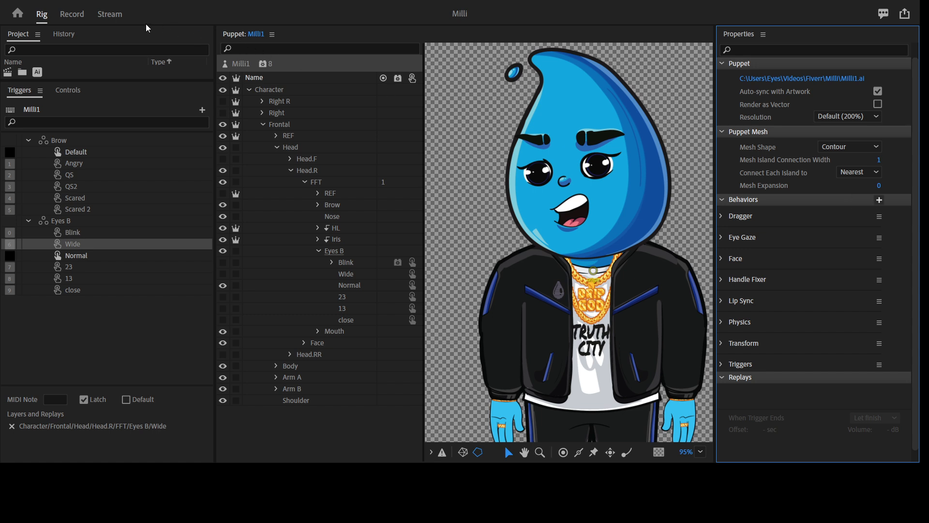
{"action": "left_click", "coordinate": [71, 15]}
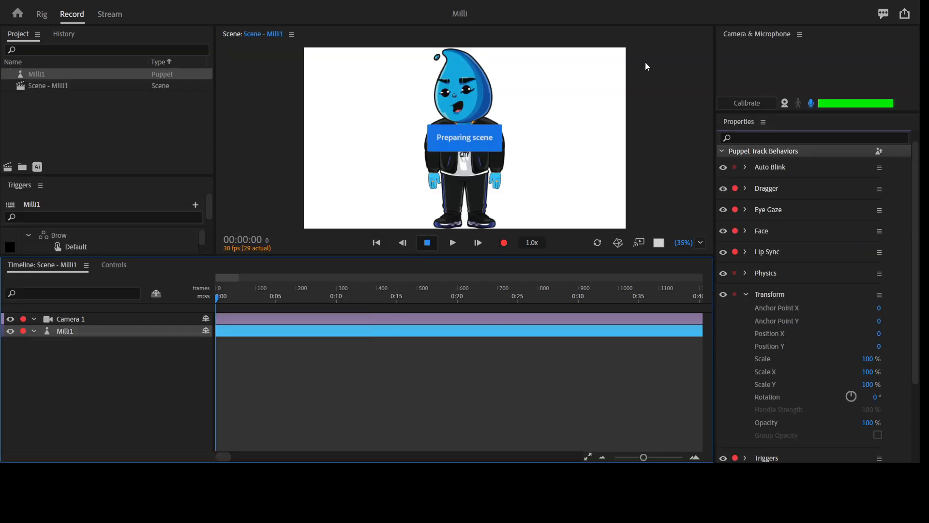
{"action": "key", "text": "grave"}
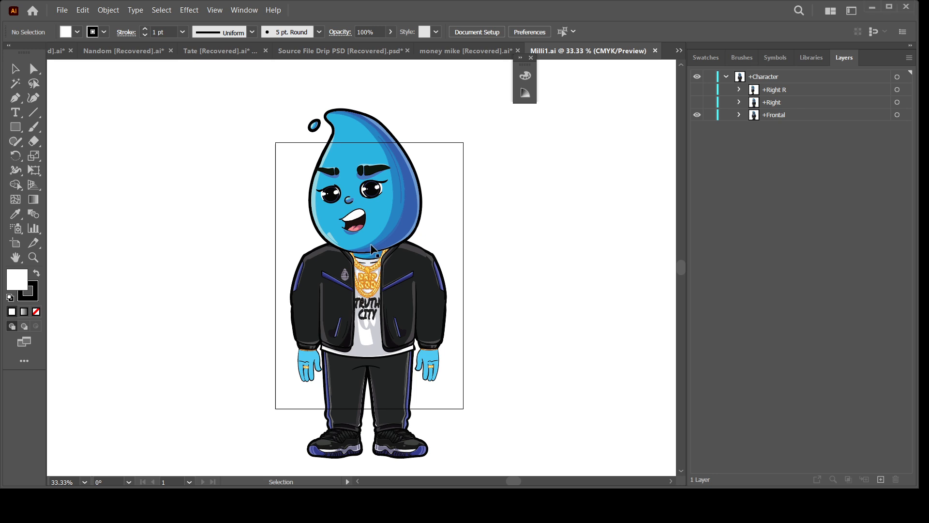
Step: Switch to Illustrator's Milli1.ai and open the Frontal face's Head, Head.R and FFT layer groups
{"action": "left_click", "coordinate": [325, 230]}
{"action": "left_click", "coordinate": [346, 248]}
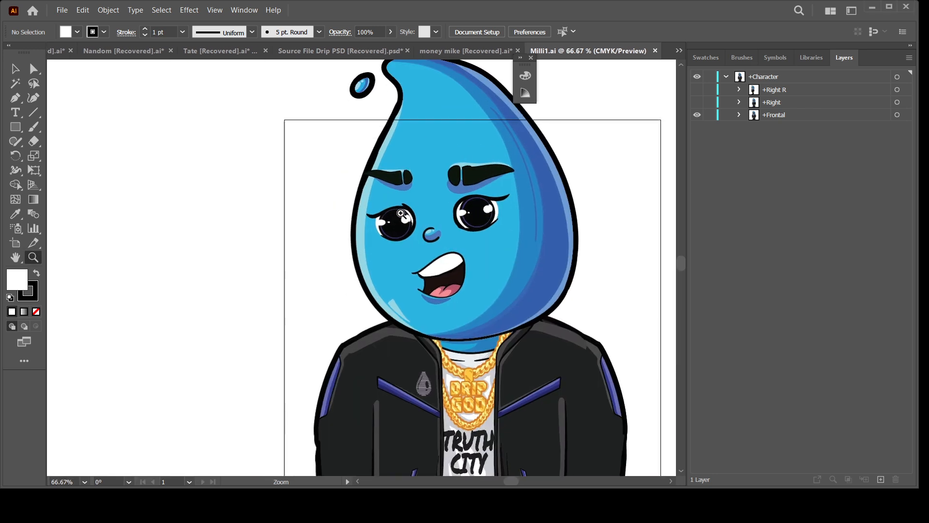
{"action": "left_click", "coordinate": [400, 212]}
{"action": "left_click", "coordinate": [400, 212]}
{"action": "left_click_drag", "start_coordinate": [550, 226], "coordinate": [543, 131]}
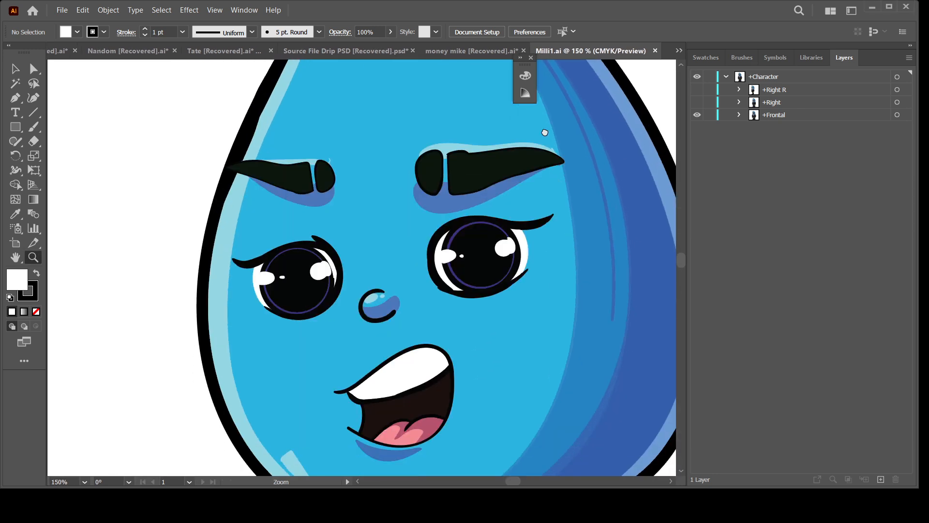
{"action": "left_click", "coordinate": [739, 115]}
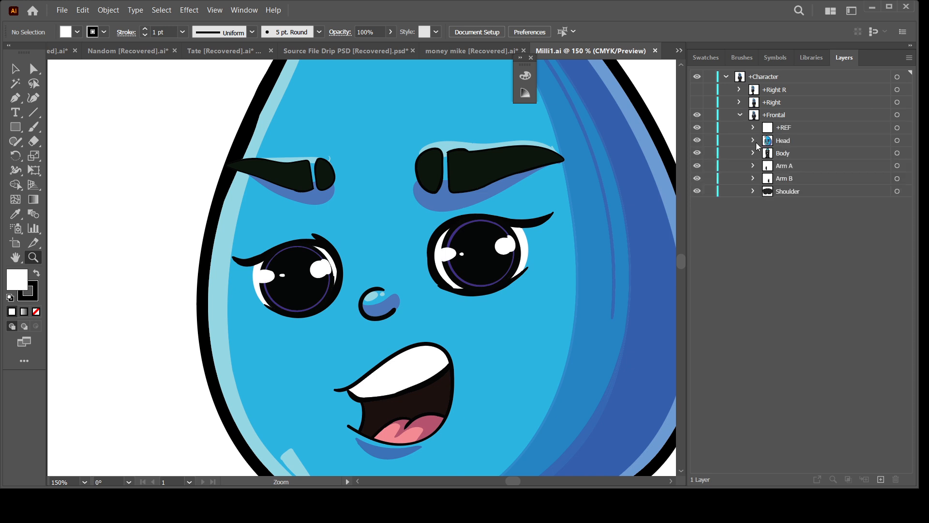
{"action": "left_click", "coordinate": [753, 140]}
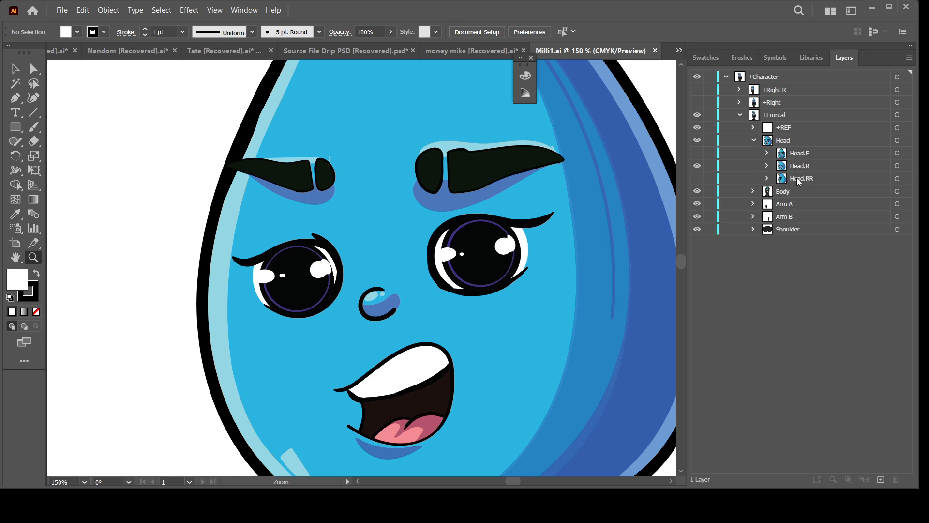
{"action": "left_click", "coordinate": [814, 167]}
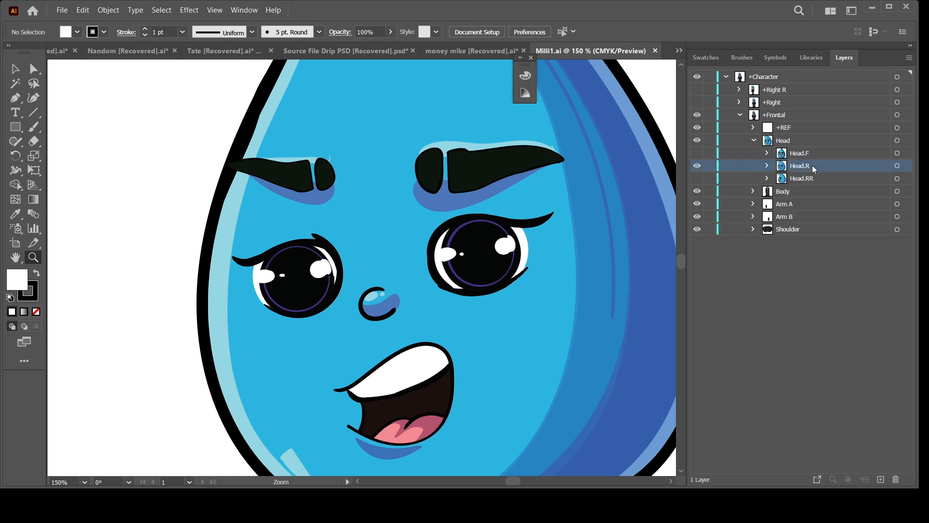
{"action": "left_click", "coordinate": [767, 166]}
{"action": "left_click", "coordinate": [782, 191]}
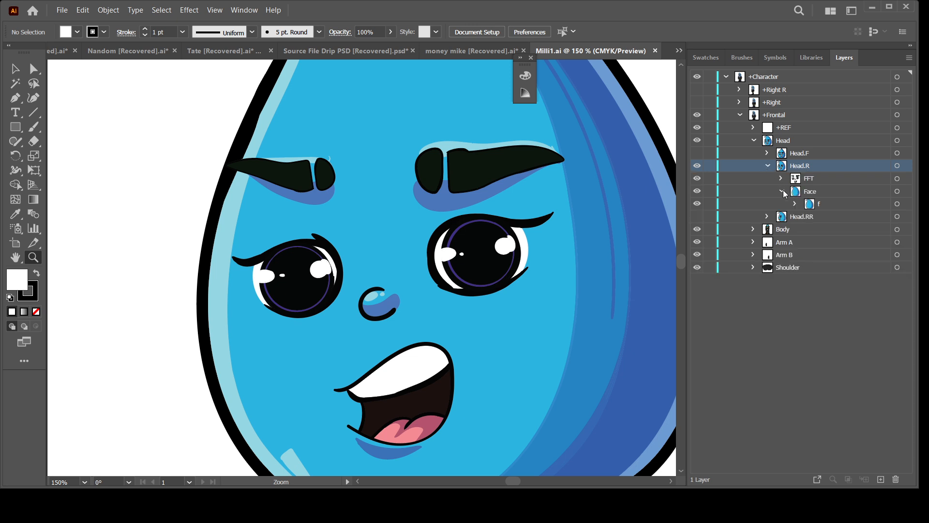
{"action": "left_click", "coordinate": [781, 191]}
{"action": "left_click", "coordinate": [781, 178]}
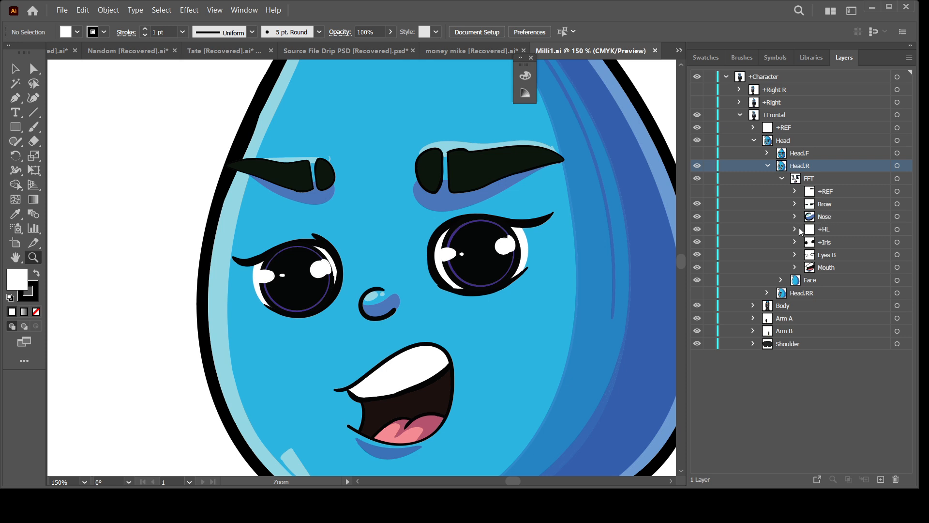
Step: Duplicate Head.R's Eyes B layer above the +HL layer and name the copy "Eyes B over"
{"action": "left_click", "coordinate": [795, 255]}
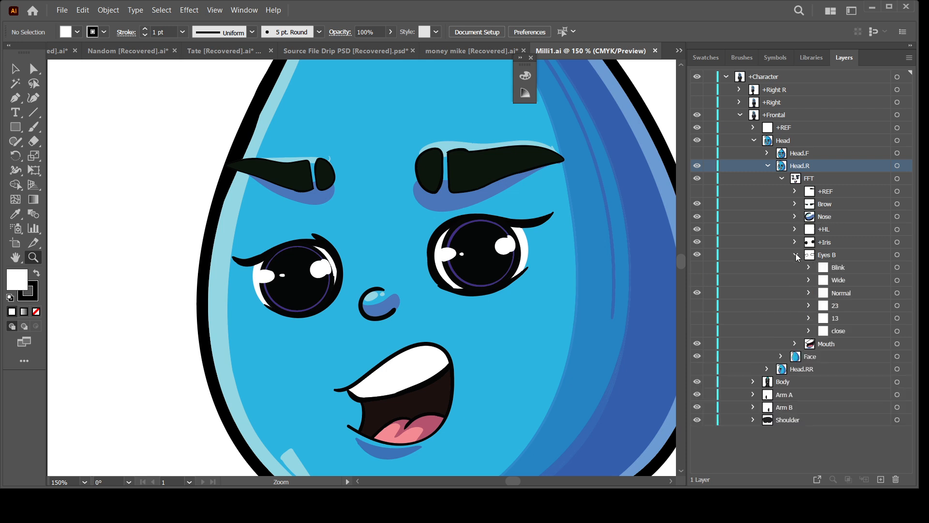
{"action": "left_click", "coordinate": [795, 254]}
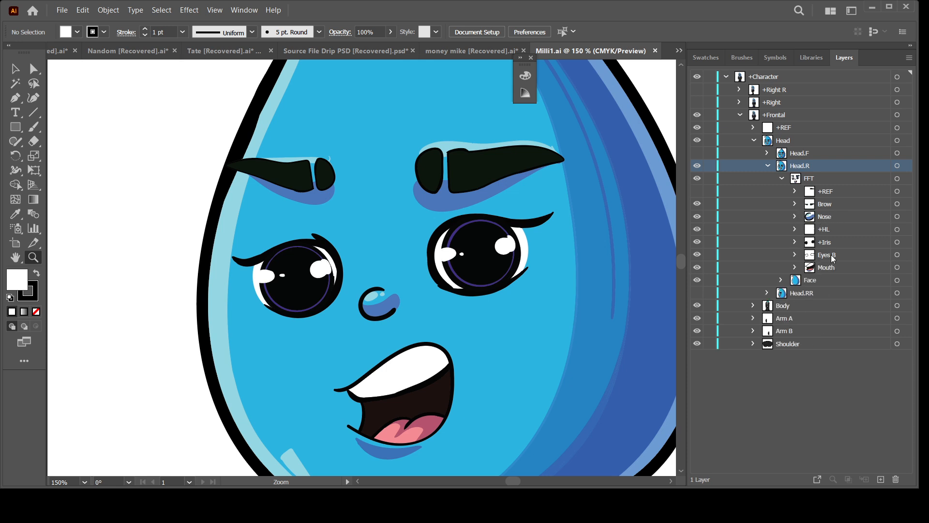
{"action": "left_click", "coordinate": [829, 255]}
{"action": "left_click", "coordinate": [825, 242]}
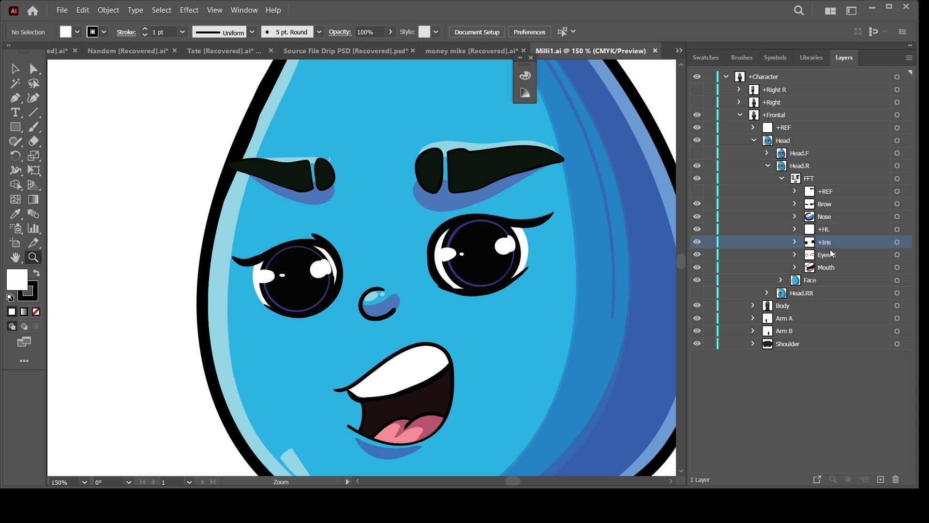
{"action": "left_click", "coordinate": [832, 257]}
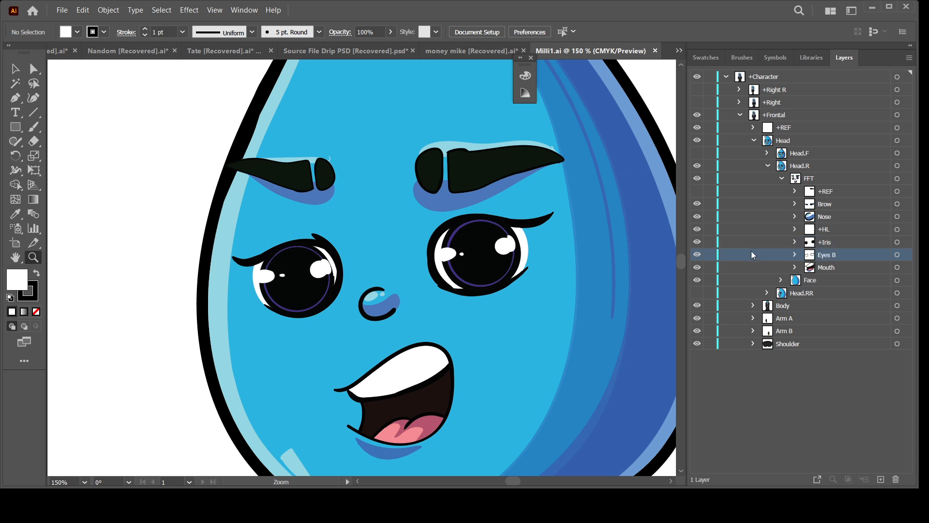
{"action": "left_click_drag", "start_coordinate": [832, 256], "coordinate": [830, 224]}
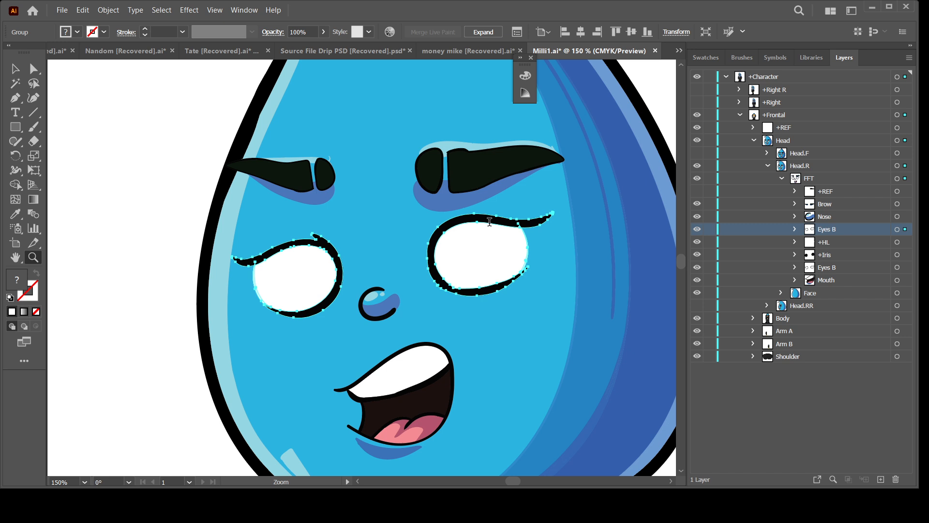
{"action": "type", "text": "over"}
{"action": "key", "text": "Return"}
{"action": "left_click", "coordinate": [33, 69]}
{"action": "left_click", "coordinate": [108, 141]}
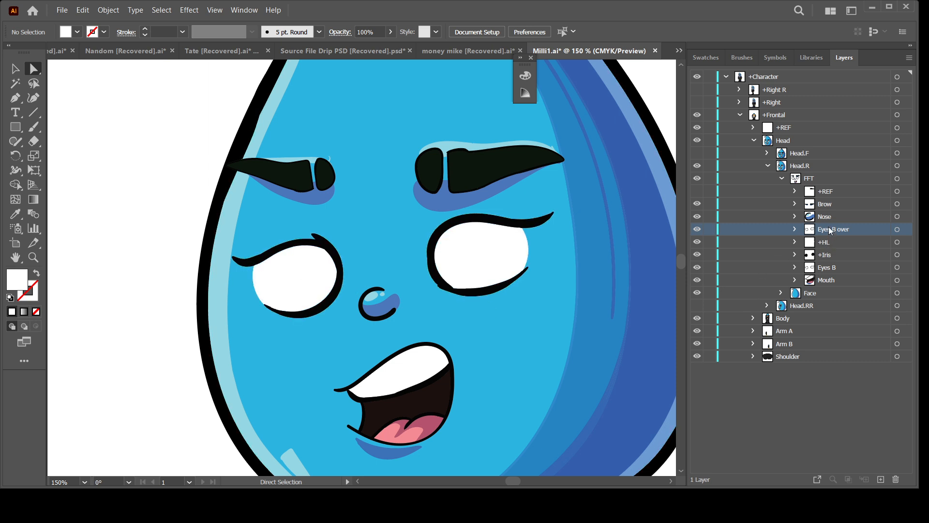
Step: Isolate the Eyes B over group and clear both eyes' white fills in its Normal layer using the Live Paint Bucket with no fill
{"action": "left_click", "coordinate": [816, 149]}
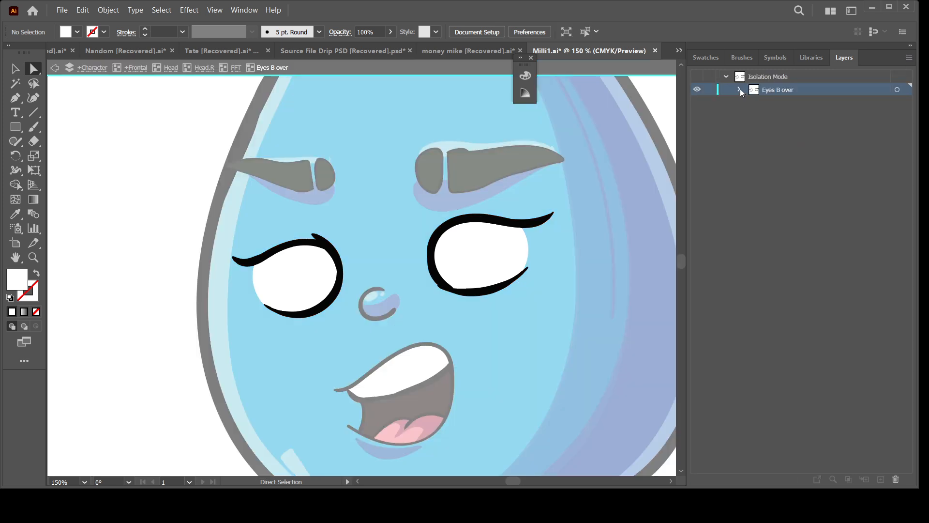
{"action": "left_click", "coordinate": [740, 90]}
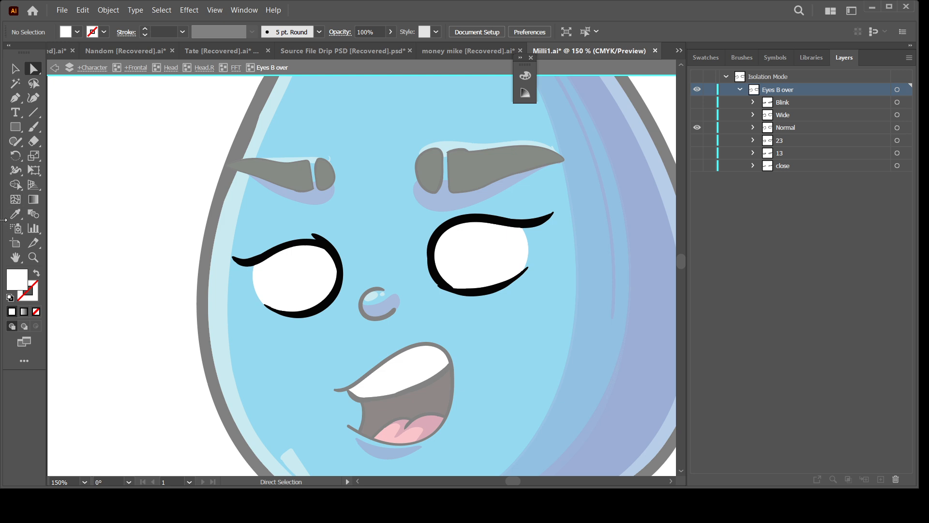
{"action": "left_click", "coordinate": [16, 185]}
{"action": "key", "text": "k"}
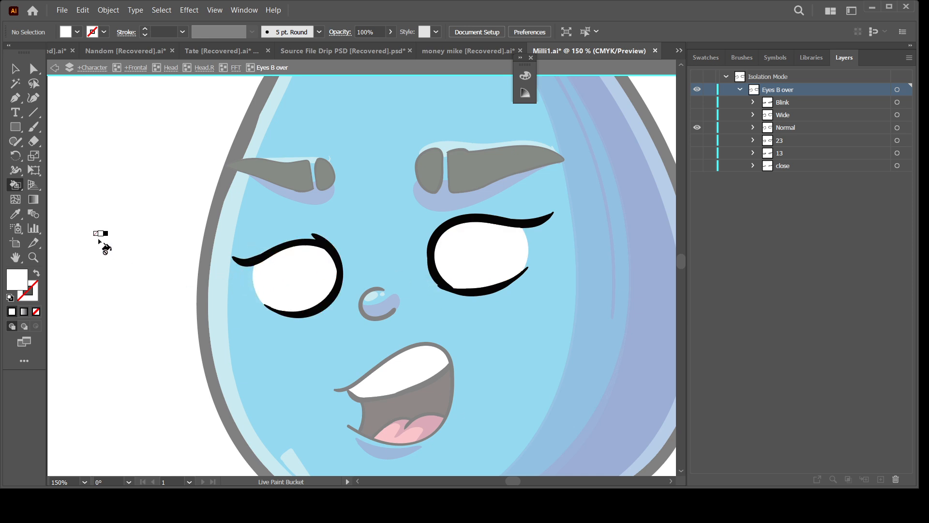
{"action": "left_click", "coordinate": [36, 312]}
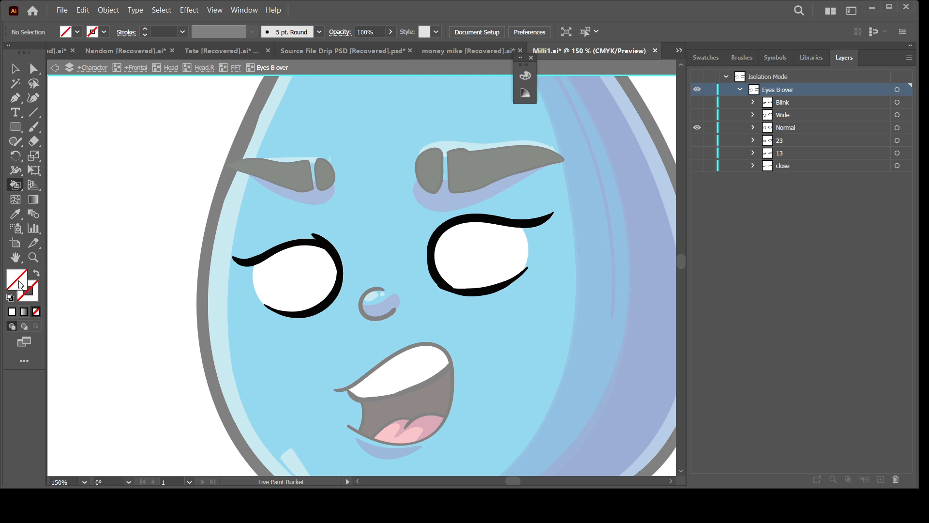
{"action": "left_click", "coordinate": [280, 281]}
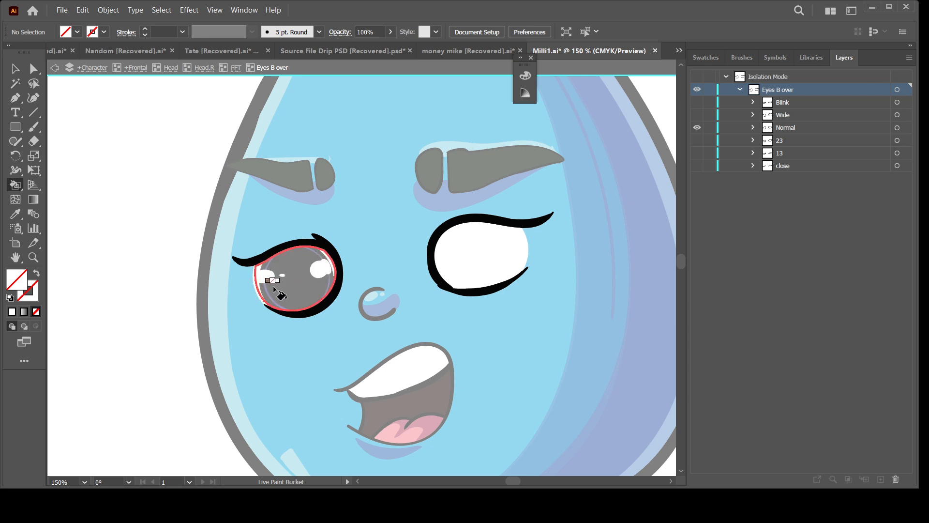
{"action": "left_click", "coordinate": [518, 246]}
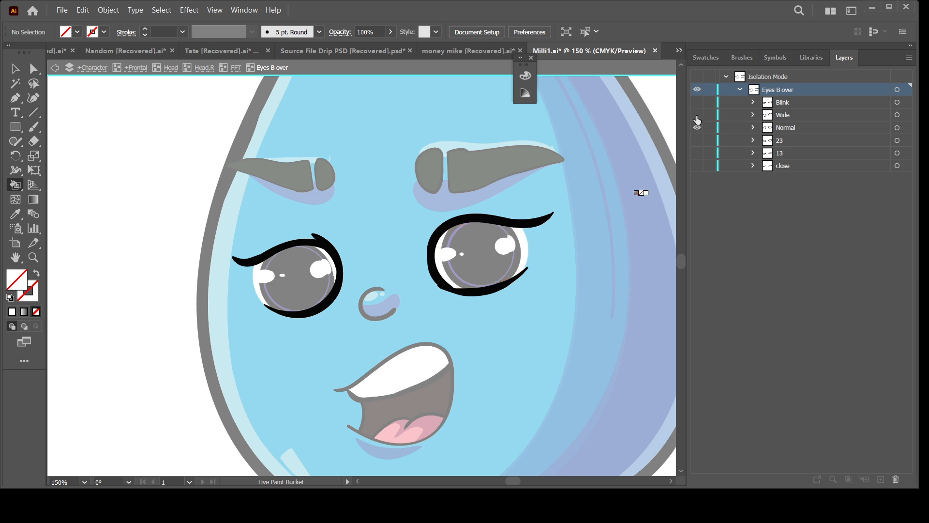
Step: Show the Wide layer instead of Normal and remove the white fills from both of its eyes
{"action": "left_click", "coordinate": [697, 114]}
{"action": "left_click", "coordinate": [697, 127]}
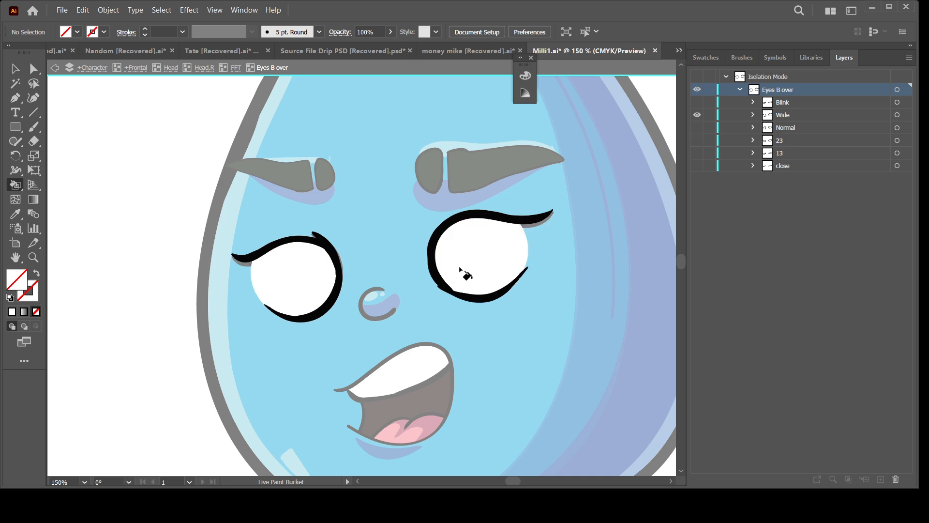
{"action": "left_click", "coordinate": [542, 249]}
{"action": "left_click", "coordinate": [324, 285]}
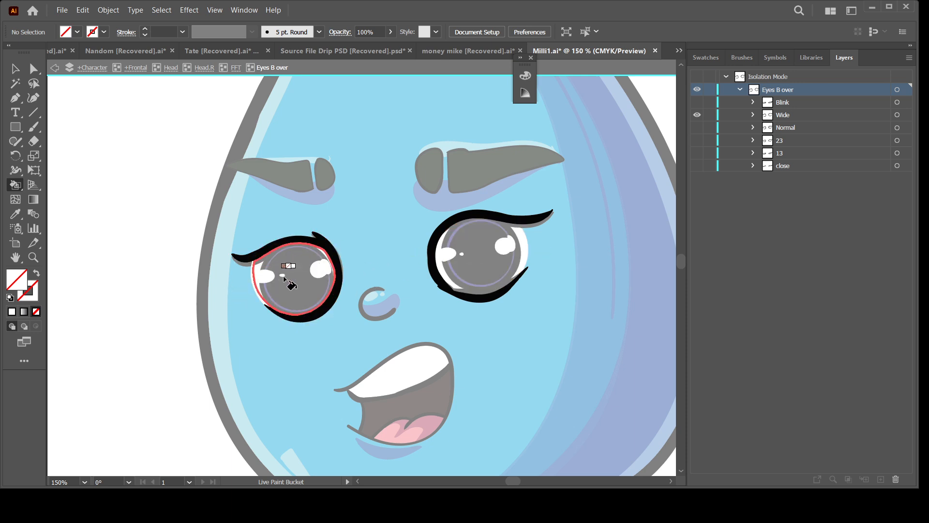
Step: Show the Blink layer instead of Wide and clear the white fills from both of its eyes
{"action": "left_click", "coordinate": [697, 102]}
{"action": "left_click", "coordinate": [697, 114]}
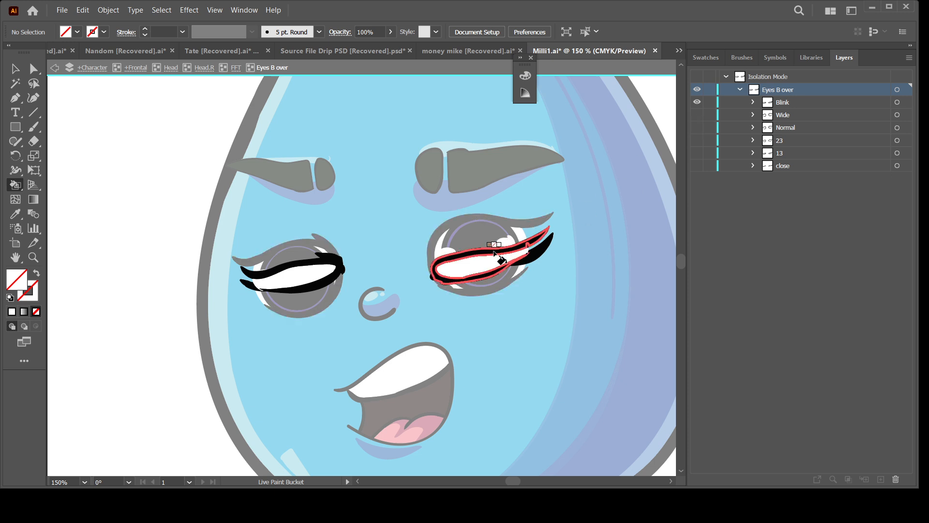
{"action": "left_click", "coordinate": [495, 253]}
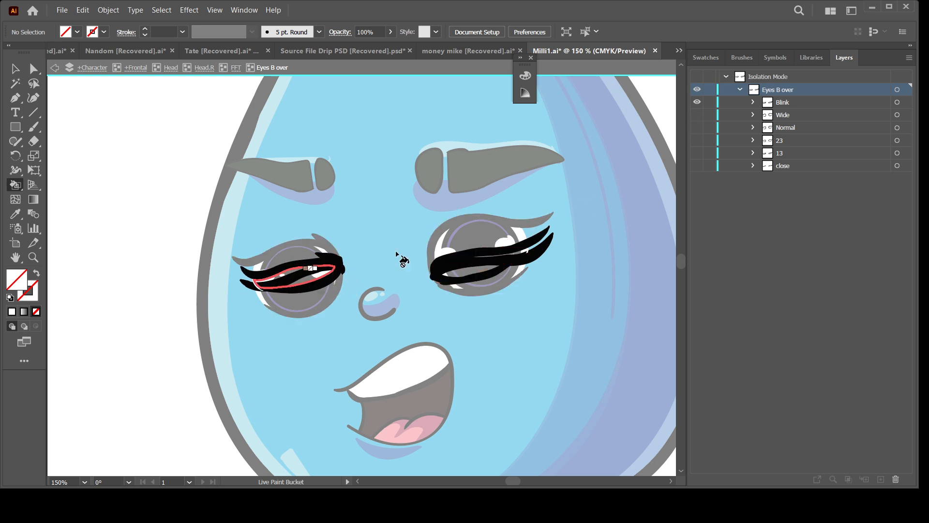
{"action": "left_click", "coordinate": [312, 272]}
Step: Hide Blink, check the close layer, and show layer 13 instead with the white fills removed from both eyes
{"action": "left_click", "coordinate": [697, 101]}
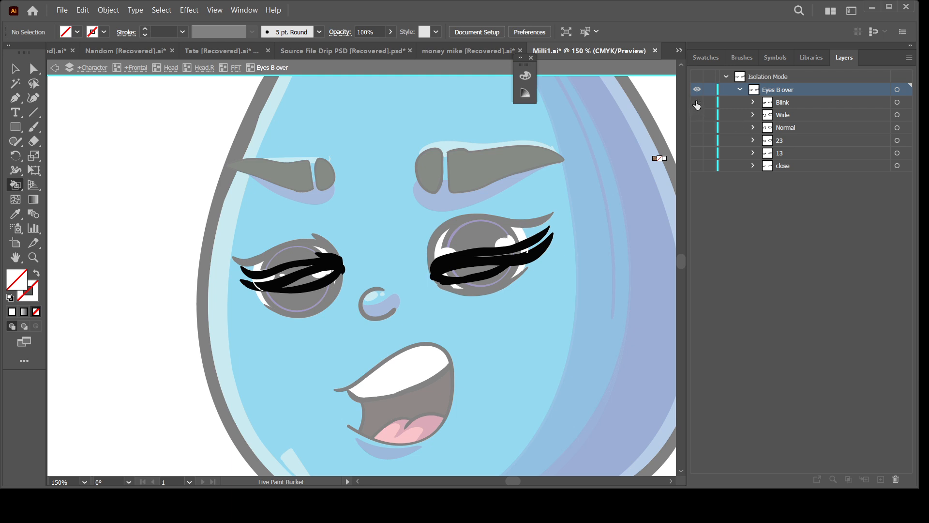
{"action": "left_click", "coordinate": [697, 165]}
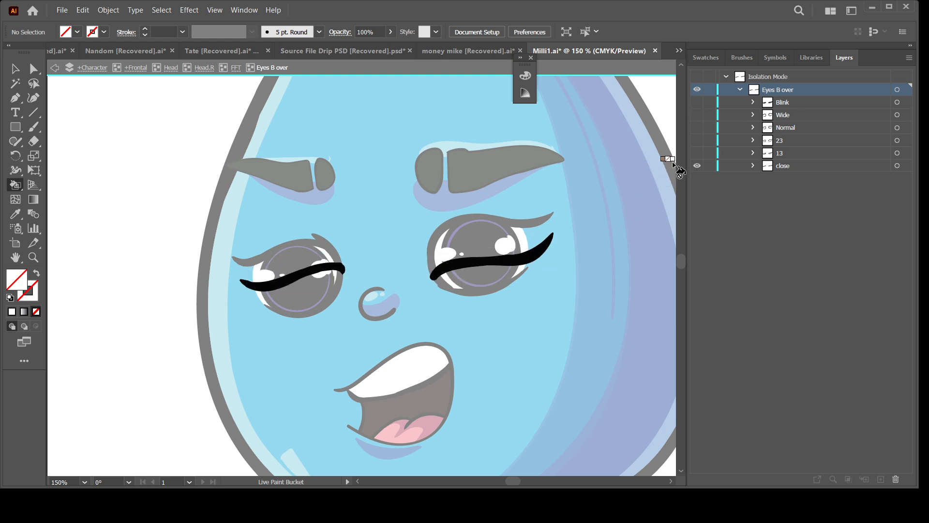
{"action": "left_click", "coordinate": [697, 153]}
{"action": "left_click", "coordinate": [696, 167]}
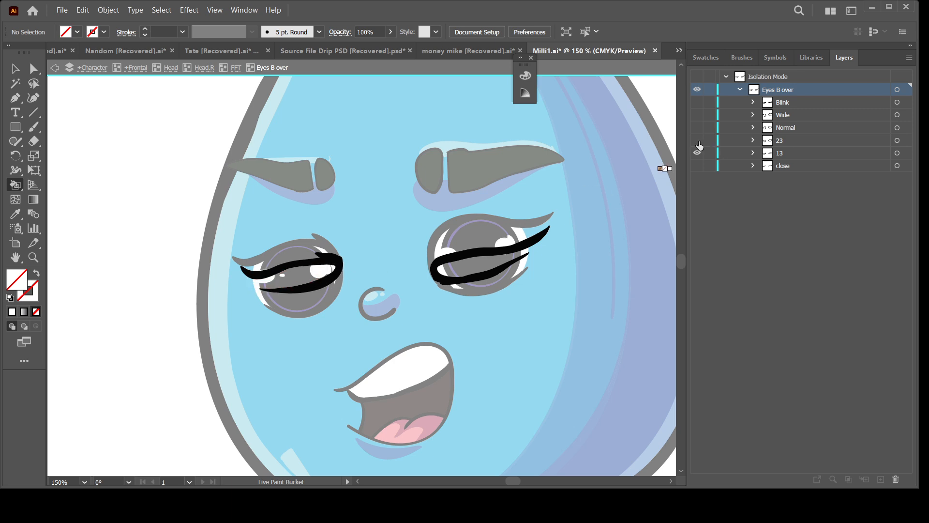
Step: Show layer 23 instead of 13 and clear the white fills from both of its eyes
{"action": "left_click", "coordinate": [697, 140]}
{"action": "left_click", "coordinate": [696, 153]}
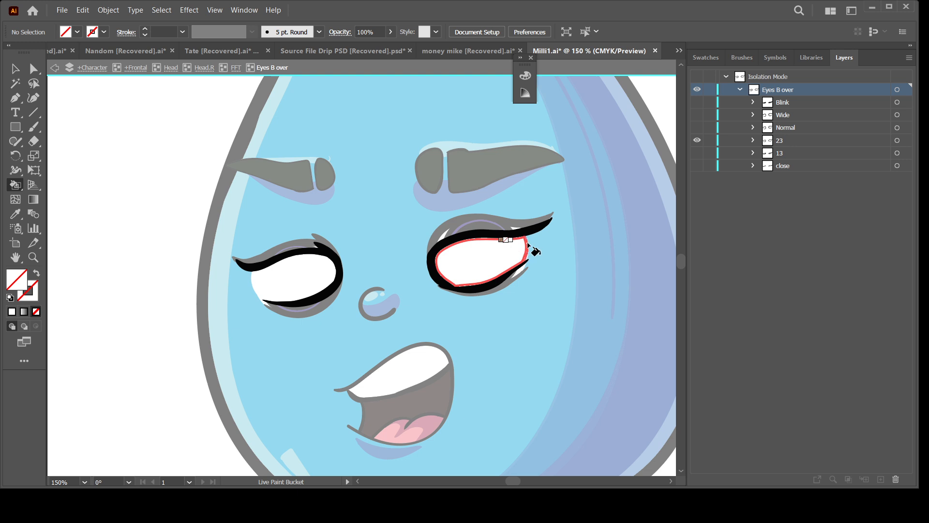
{"action": "left_click", "coordinate": [531, 250]}
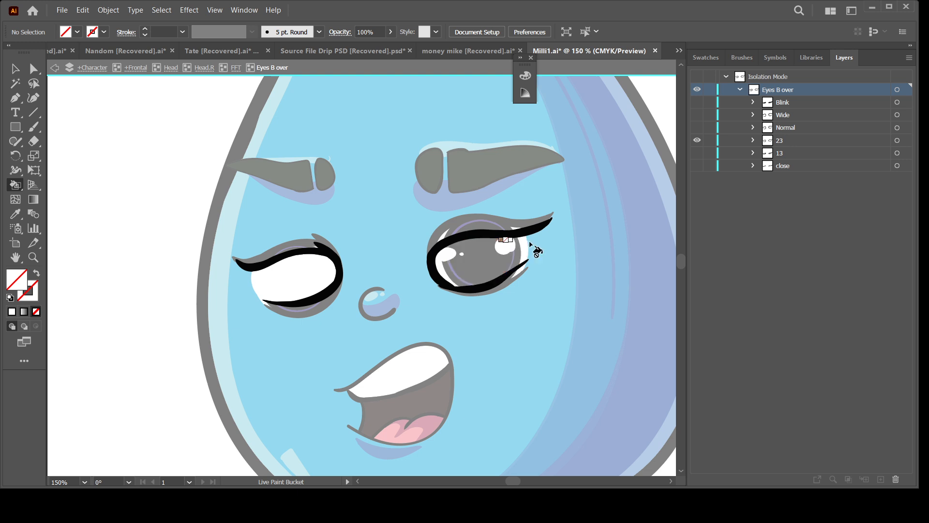
{"action": "left_click", "coordinate": [251, 283]}
Step: Show the Normal layer again instead of 23, exit isolation mode, and save the Milli1.ai artwork
{"action": "left_click", "coordinate": [697, 128]}
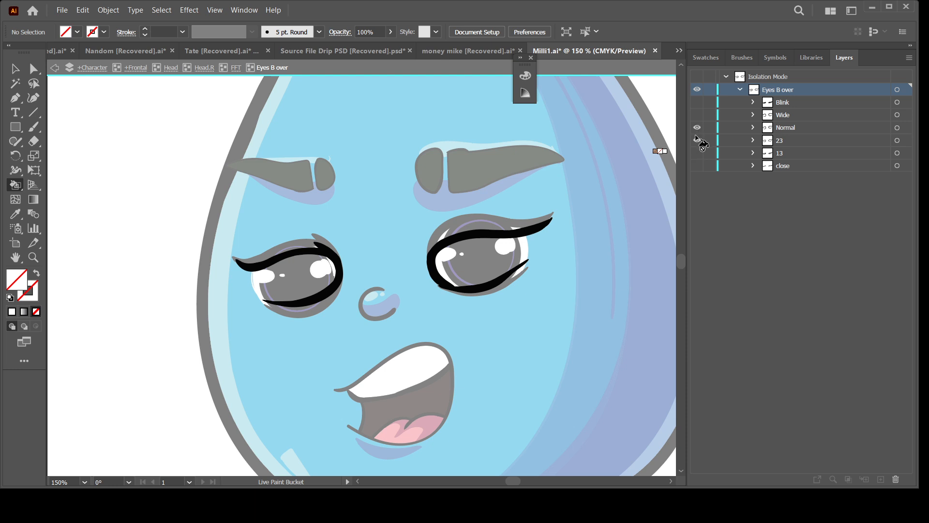
{"action": "left_click", "coordinate": [697, 140]}
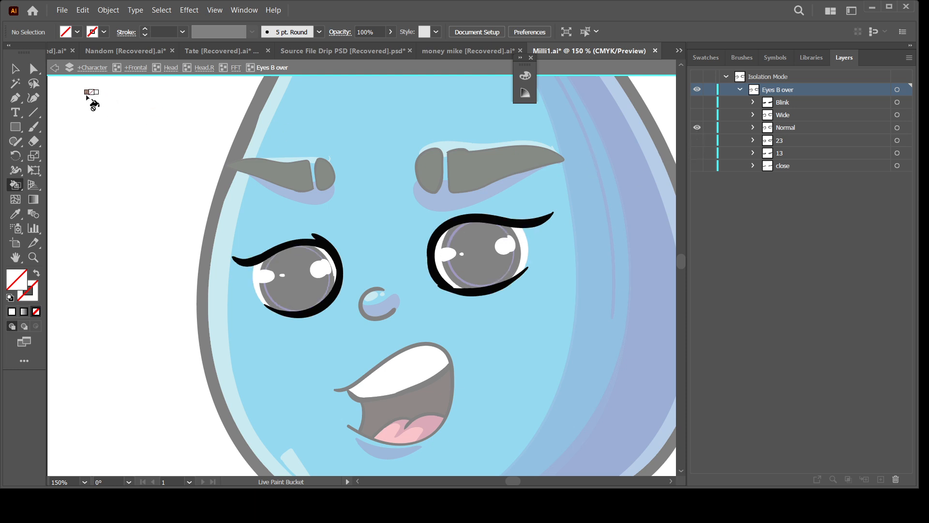
{"action": "key", "text": "v"}
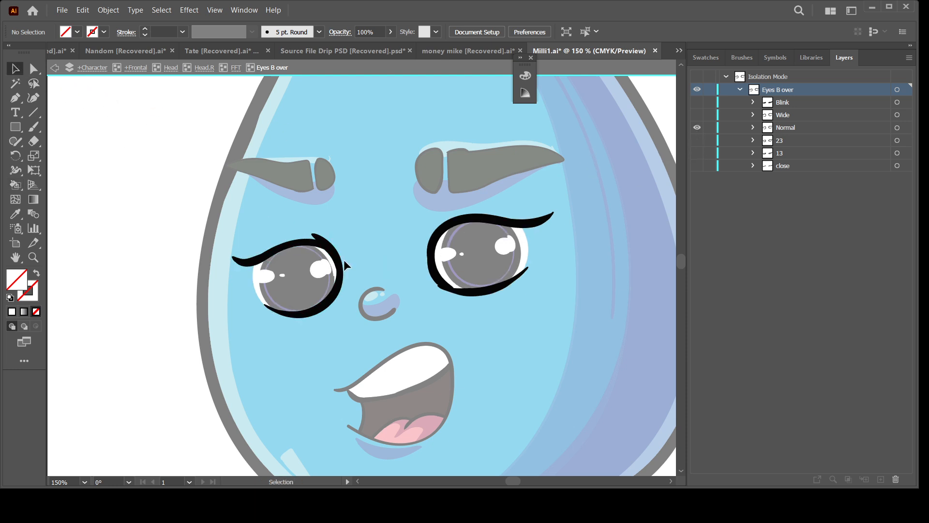
{"action": "double_click", "coordinate": [96, 238]}
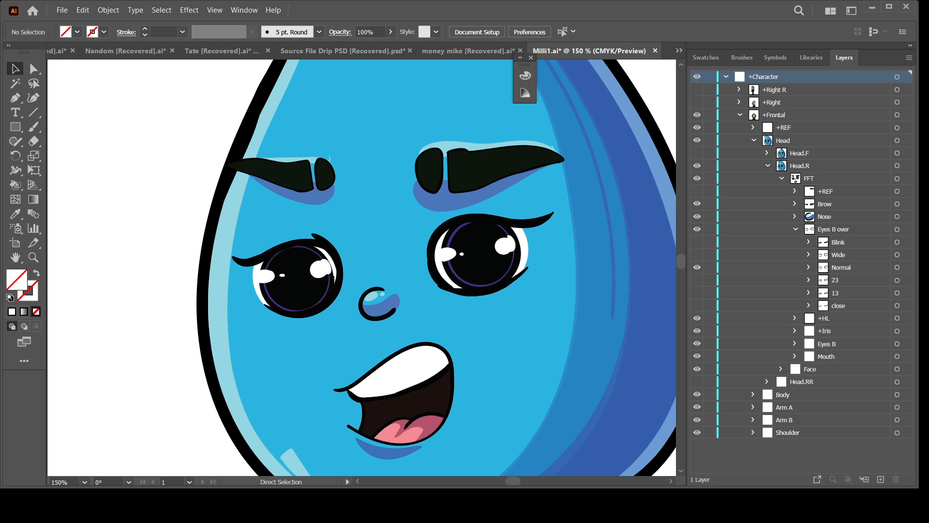
{"action": "key", "text": "ctrl+s"}
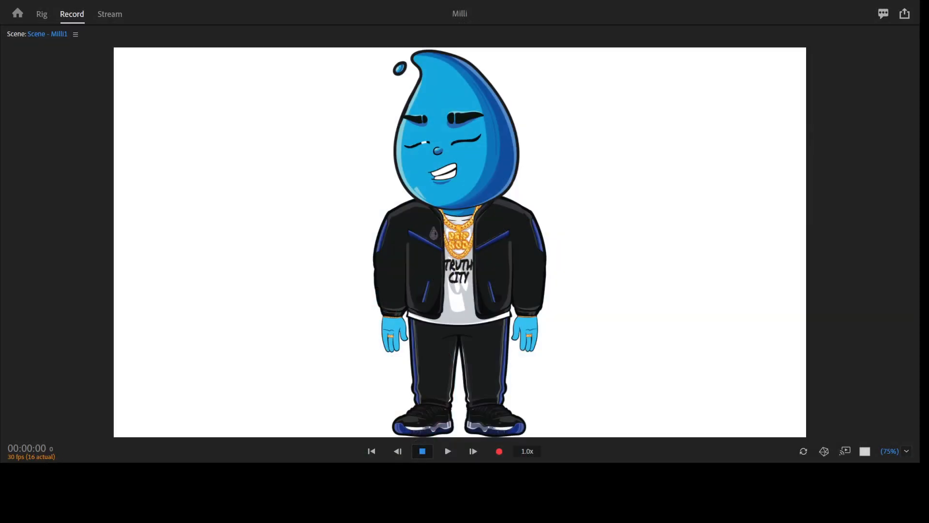
Step: Switch to Character Animator and open the Milli1 puppet in the Rig workspace
{"action": "left_click", "coordinate": [419, 442]}
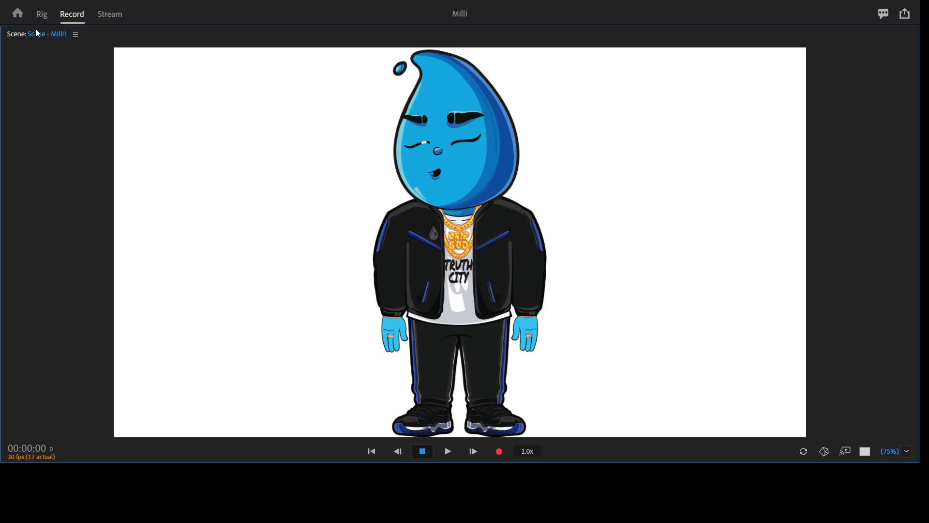
{"action": "left_click", "coordinate": [43, 14]}
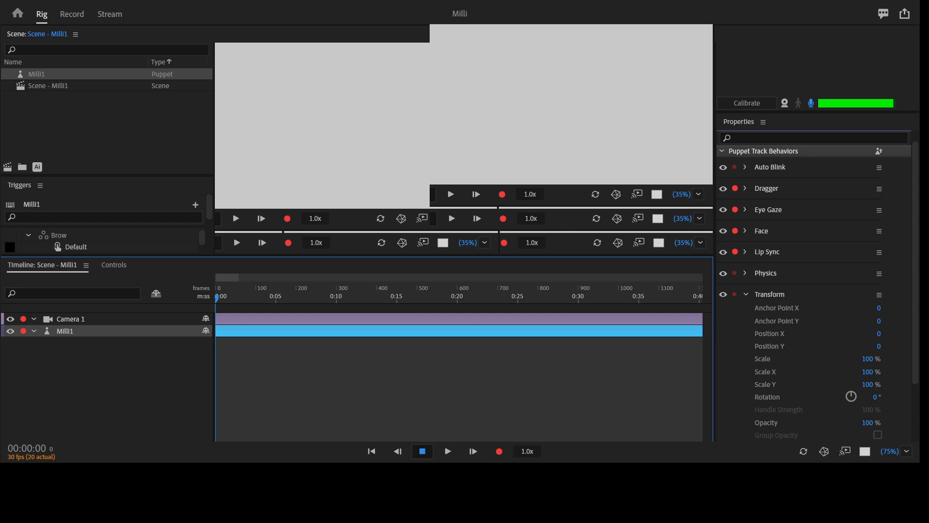
{"action": "left_click", "coordinate": [57, 243]}
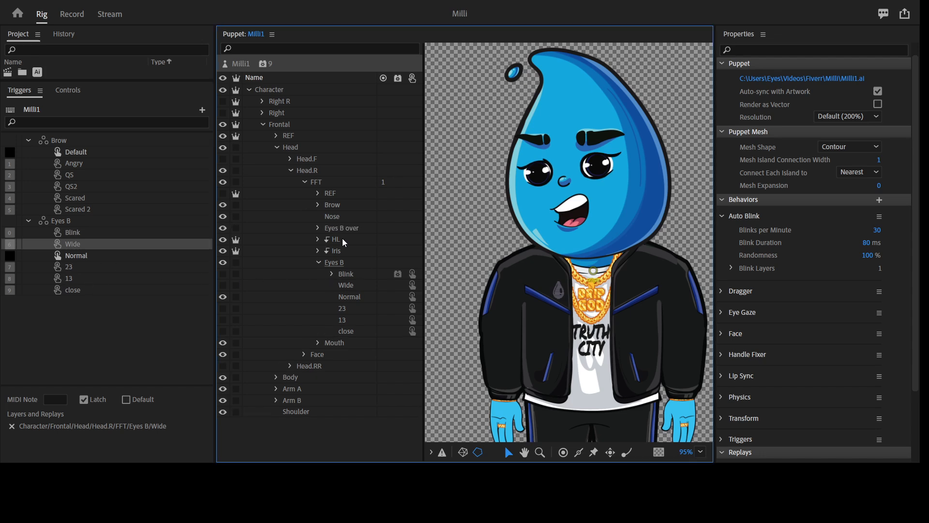
Step: Expand the Eyes B over group and assign its Blink, Wide, Normal, 23, 13 and close layers to the matching Eyes B triggers
{"action": "left_click", "coordinate": [319, 262]}
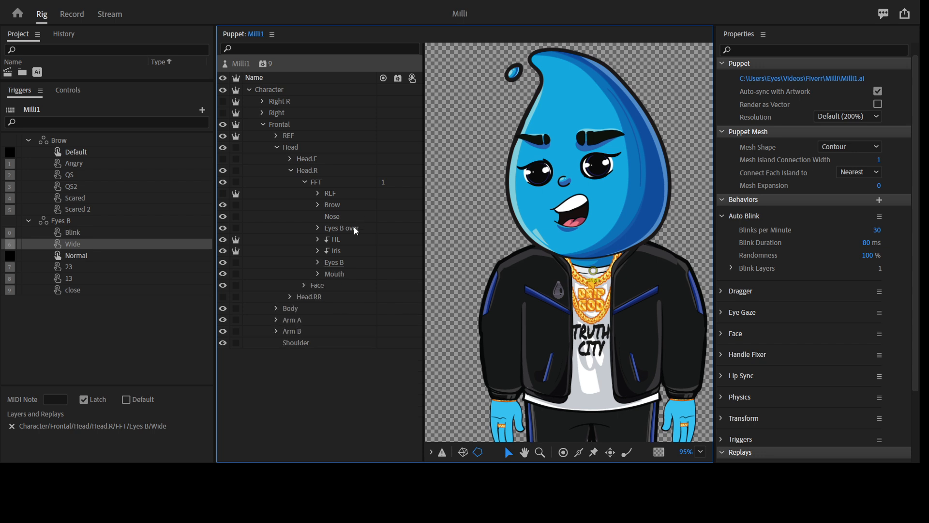
{"action": "left_click", "coordinate": [355, 230]}
{"action": "left_click", "coordinate": [318, 228]}
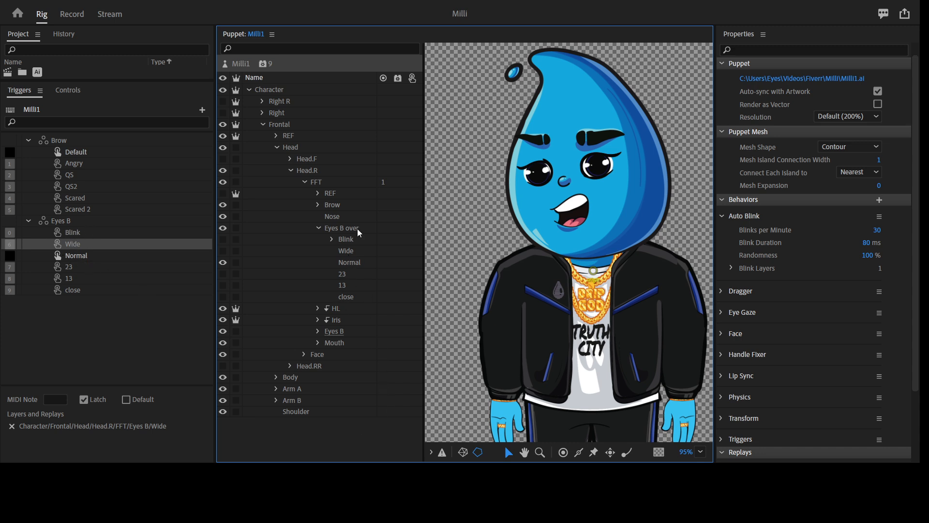
{"action": "left_click_drag", "start_coordinate": [346, 239], "coordinate": [218, 284]}
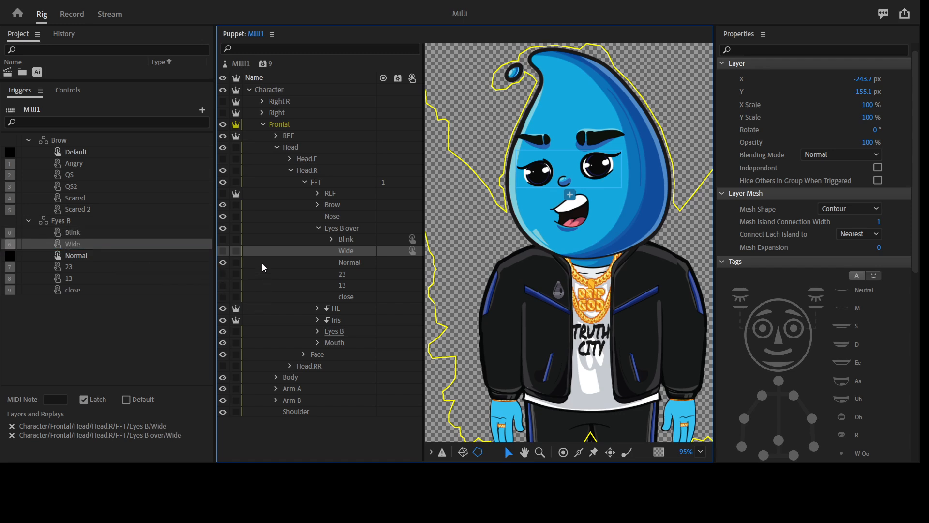
{"action": "left_click_drag", "start_coordinate": [342, 263], "coordinate": [230, 317]}
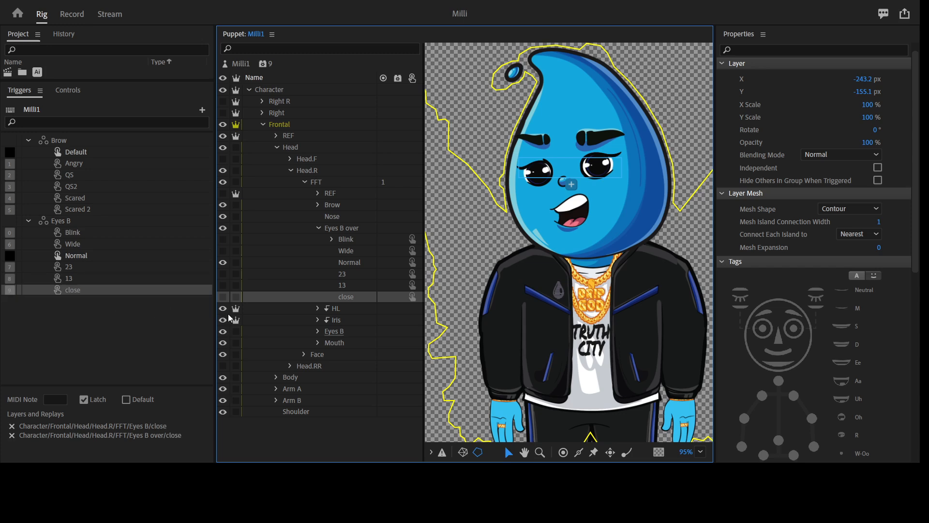
{"action": "left_click", "coordinate": [355, 239]}
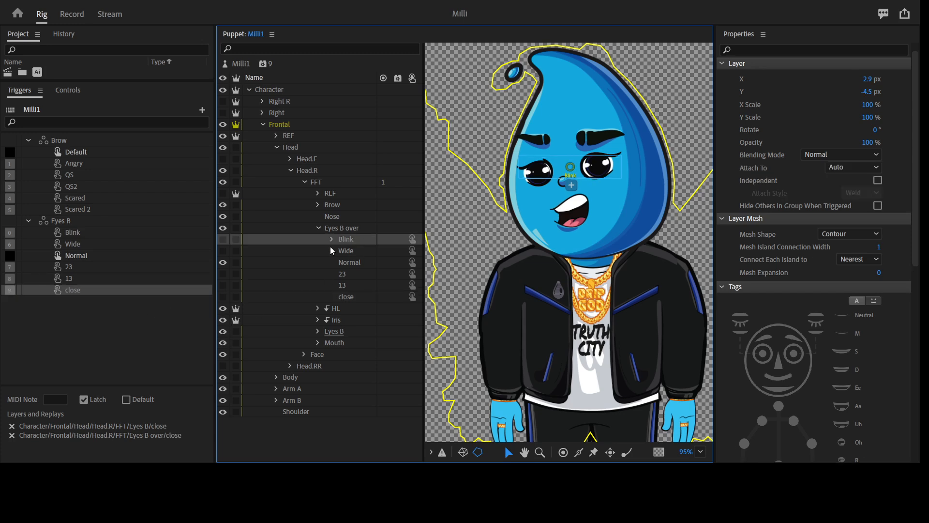
{"action": "scroll", "coordinate": [813, 338], "scroll_direction": "down", "scroll_amount": 8}
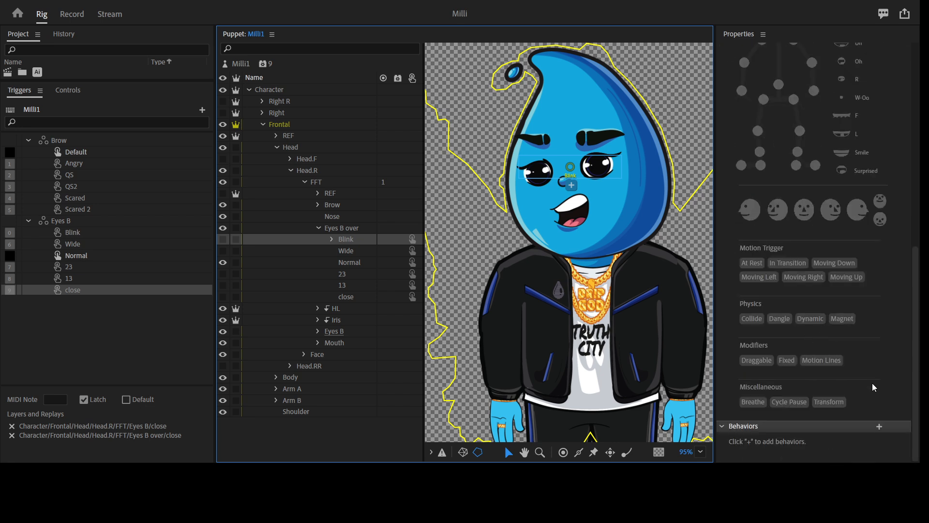
{"action": "left_click", "coordinate": [881, 427]}
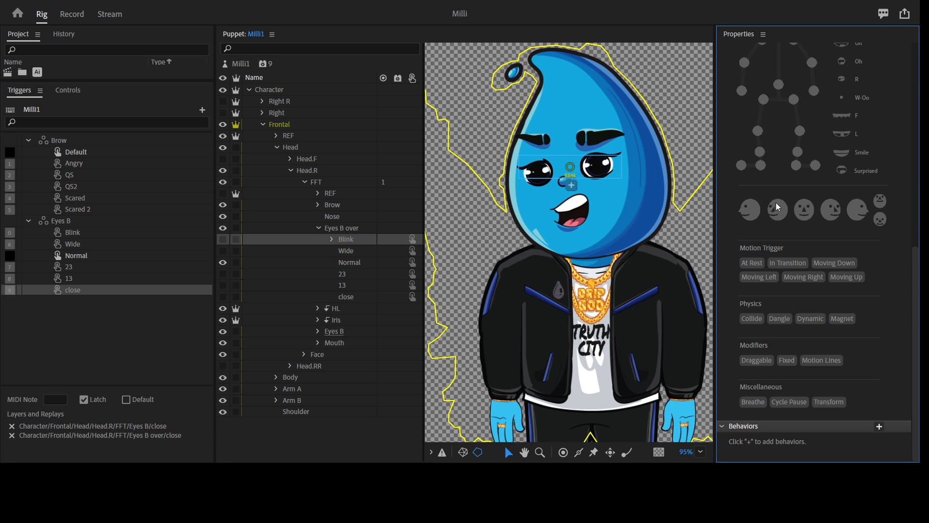
{"action": "left_click", "coordinate": [835, 335]}
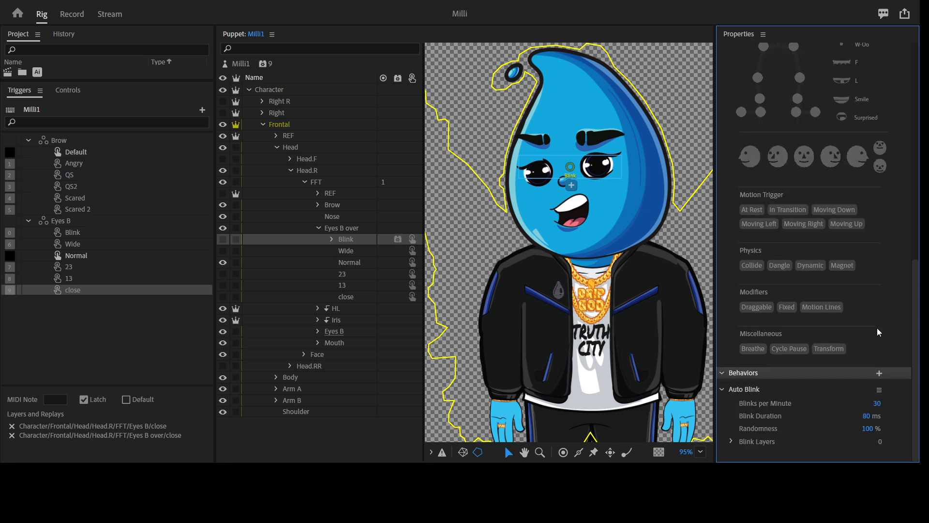
{"action": "key", "text": "ctrl+z"}
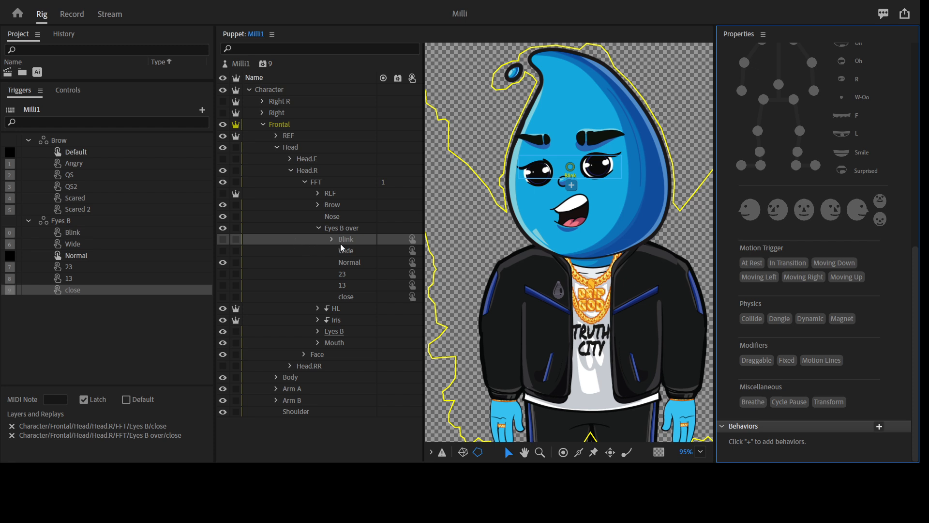
Step: Add Cycle Layers to Eyes B over's Blink layer, advancing every 2 frames, with Forward and Reverse and Hold on Last Layer enabled
{"action": "left_click", "coordinate": [837, 365]}
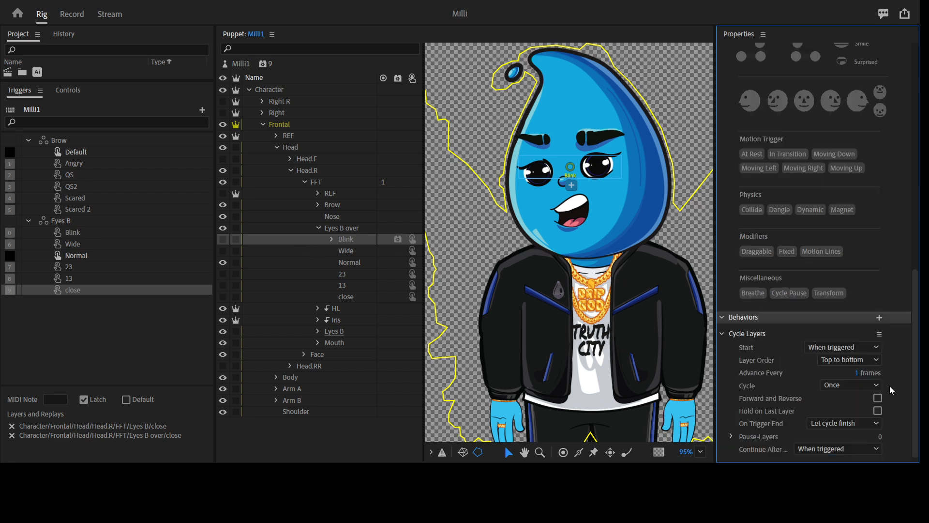
{"action": "left_click", "coordinate": [860, 366]}
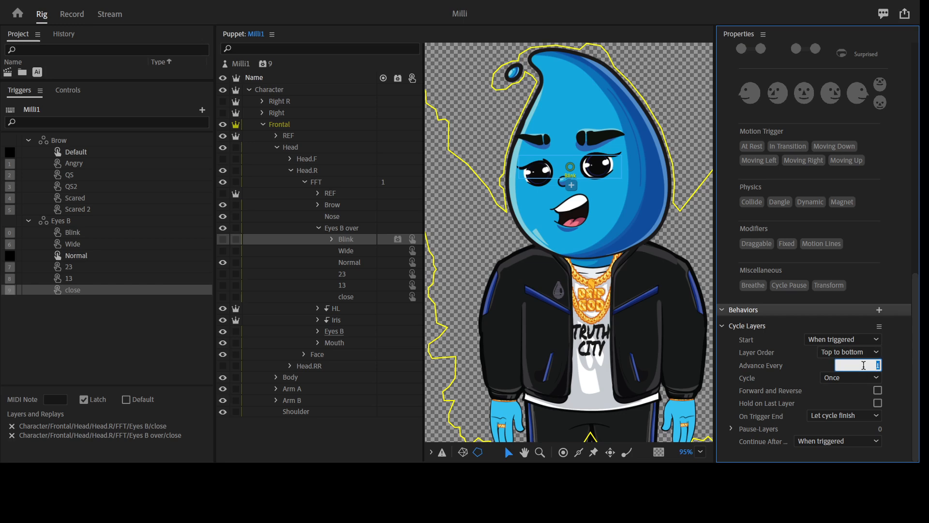
{"action": "type", "text": "2"}
{"action": "left_click", "coordinate": [877, 393]}
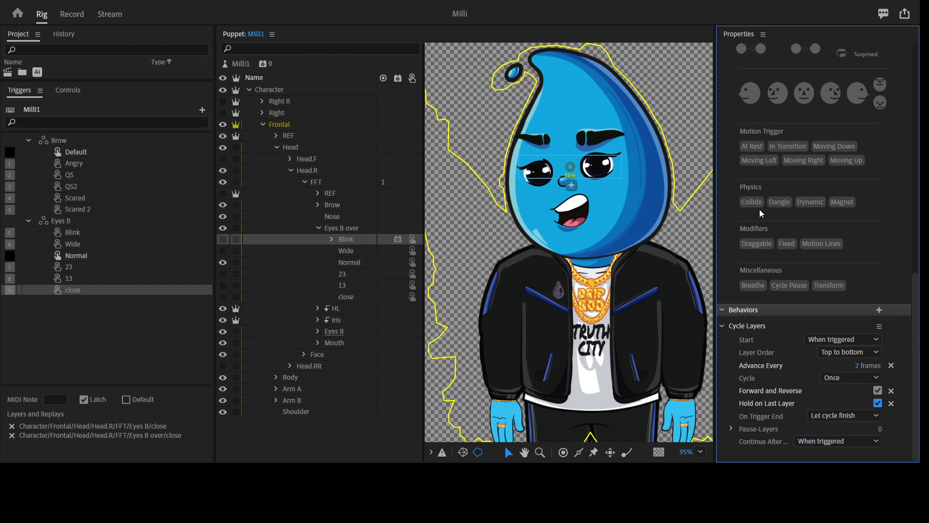
Step: Tag the Blink layer of Eyes B over as both Left Blink and Right Blink
{"action": "scroll", "coordinate": [870, 198], "scroll_direction": "up", "scroll_amount": 10}
{"action": "scroll", "coordinate": [869, 207], "scroll_direction": "down", "scroll_amount": 8}
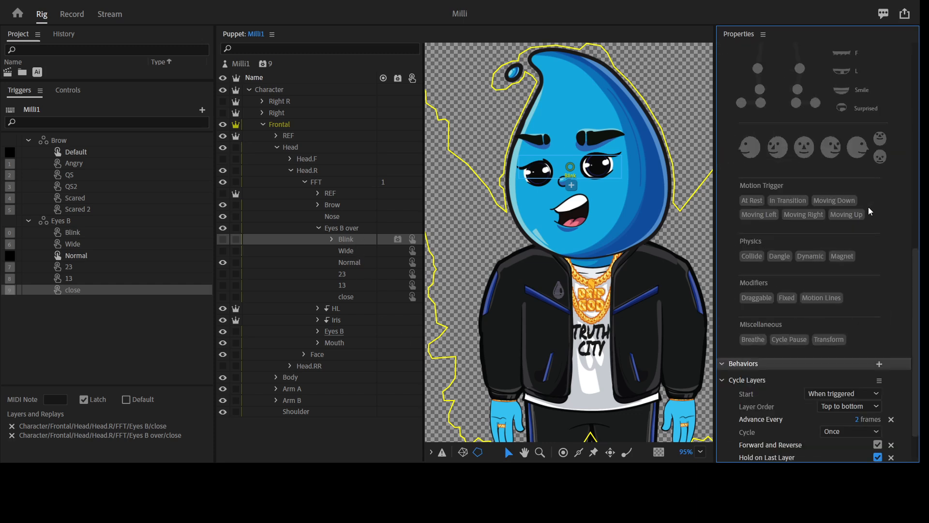
{"action": "scroll", "coordinate": [869, 207], "scroll_direction": "up", "scroll_amount": 10}
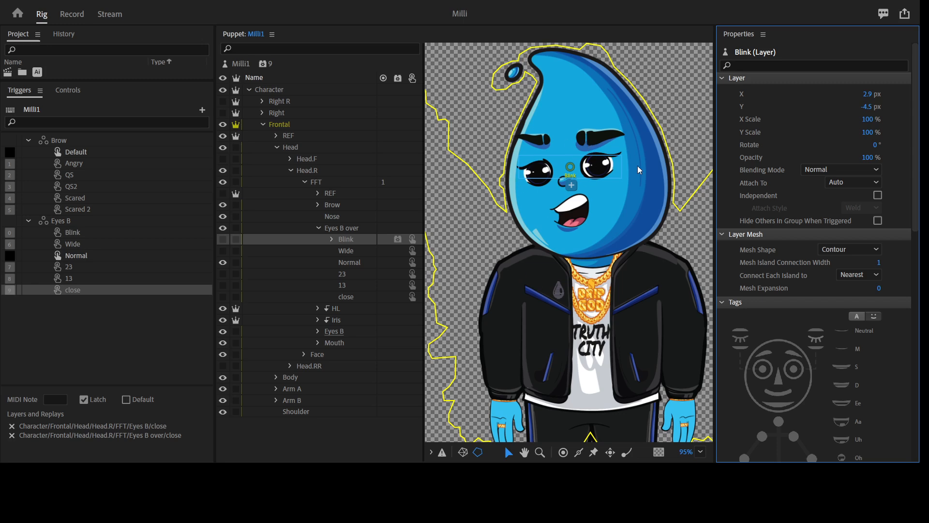
{"action": "left_click", "coordinate": [821, 344]}
{"action": "left_click", "coordinate": [742, 340]}
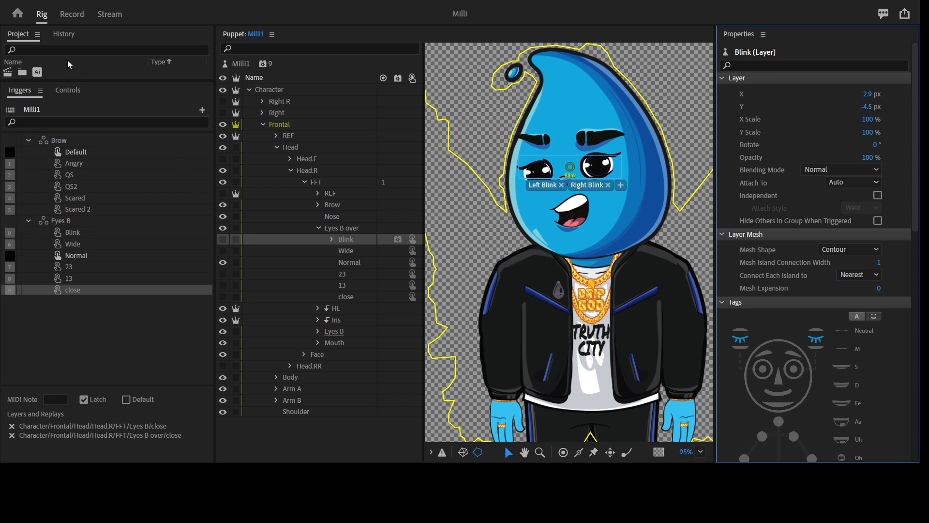
Step: Preview the puppet's eye expressions and blinking in the Record workspace with the scene view maximized
{"action": "left_click", "coordinate": [70, 15]}
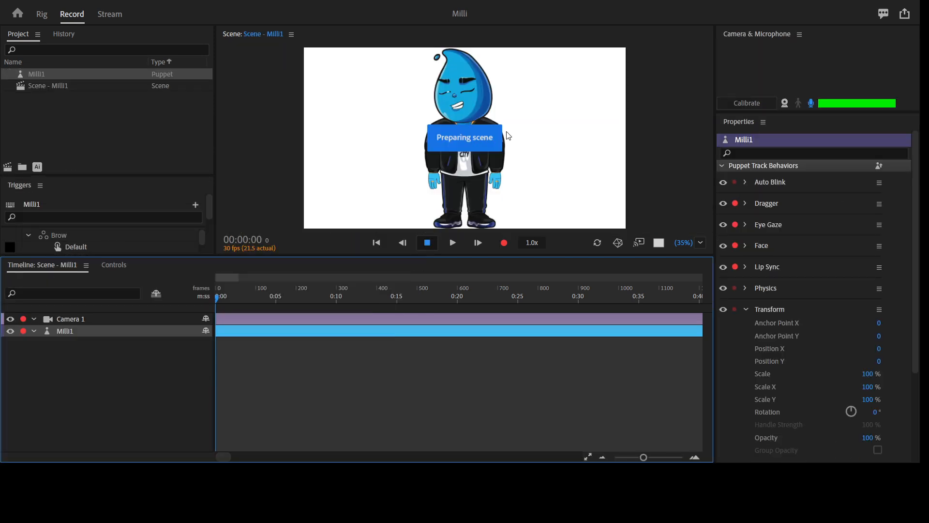
{"action": "key", "text": "grave"}
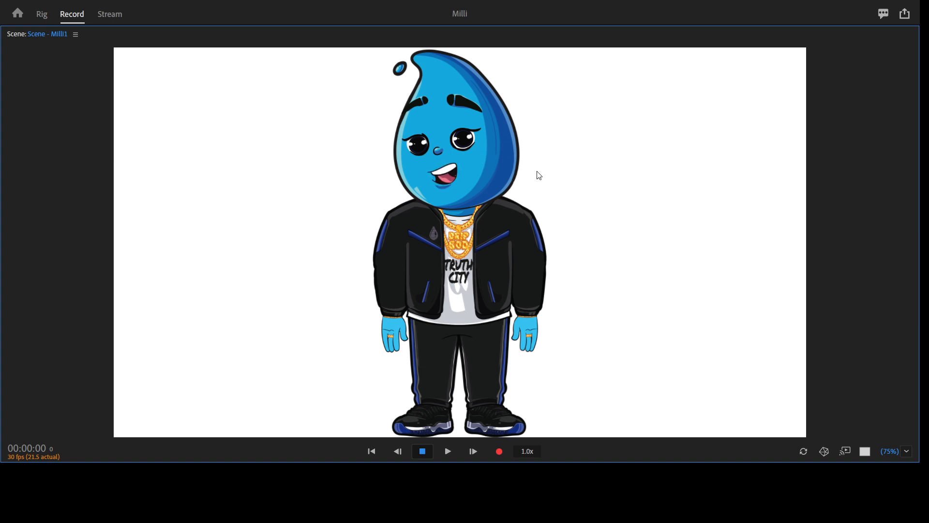
{"action": "key", "text": "grave"}
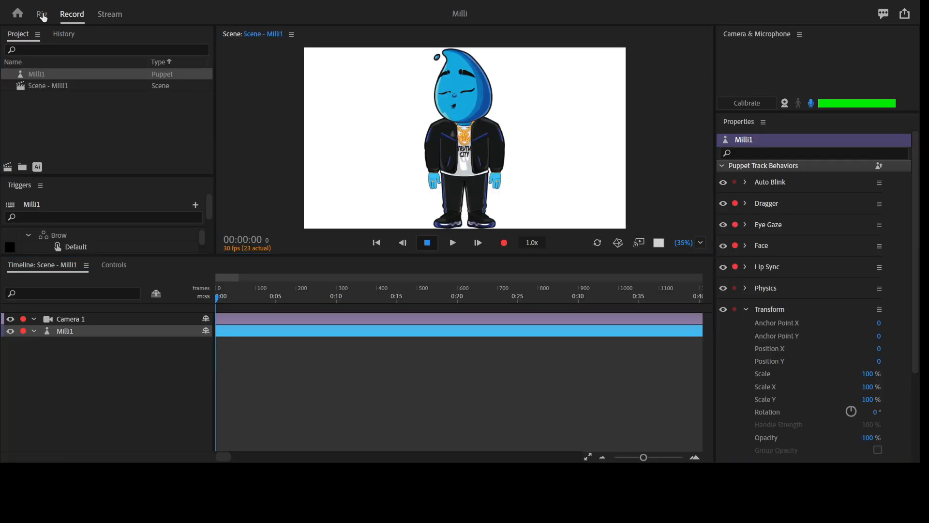
Step: Return to the Rig workspace and collapse the Eyes B over group in the Milli1 puppet
{"action": "left_click", "coordinate": [41, 14]}
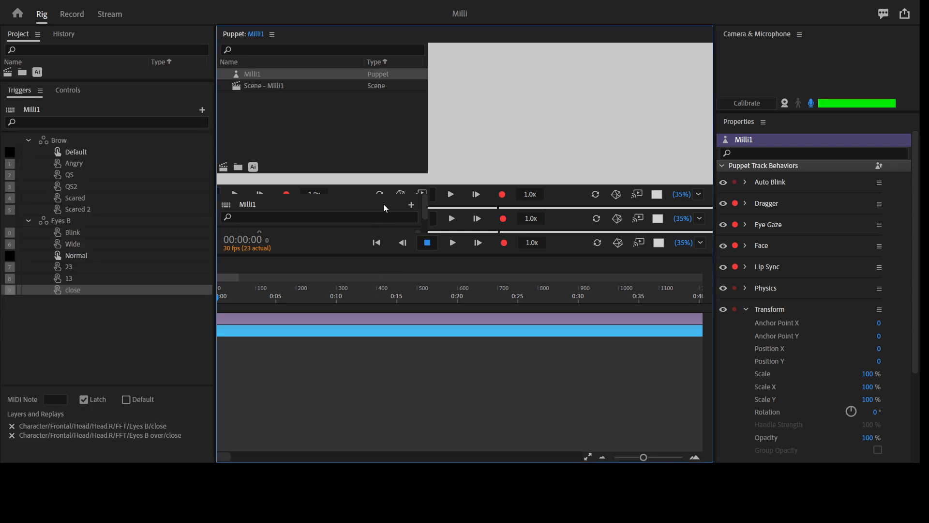
{"action": "left_click", "coordinate": [320, 228]}
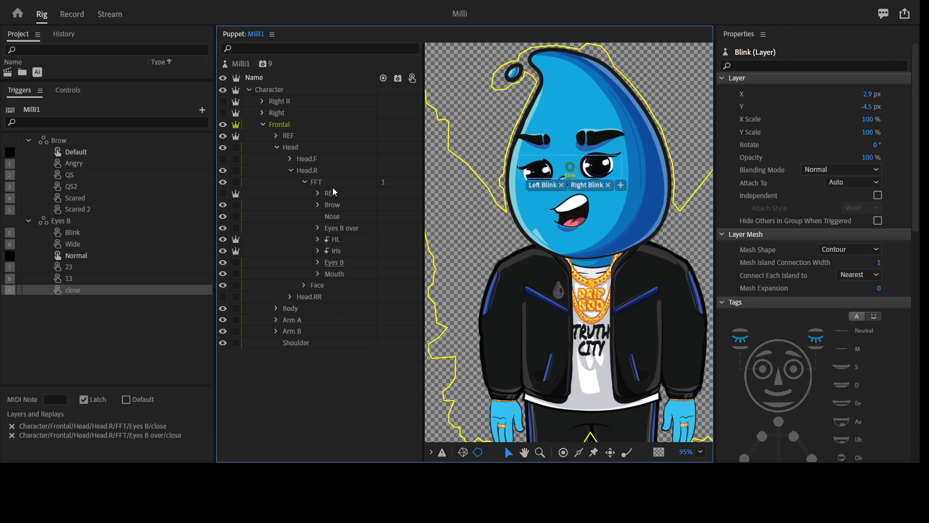
Step: Review the Right R, Right and Head.RR groups and collapse the Head.R hierarchy in the Milli1 puppet
{"action": "key", "text": "ctrl+shift+a"}
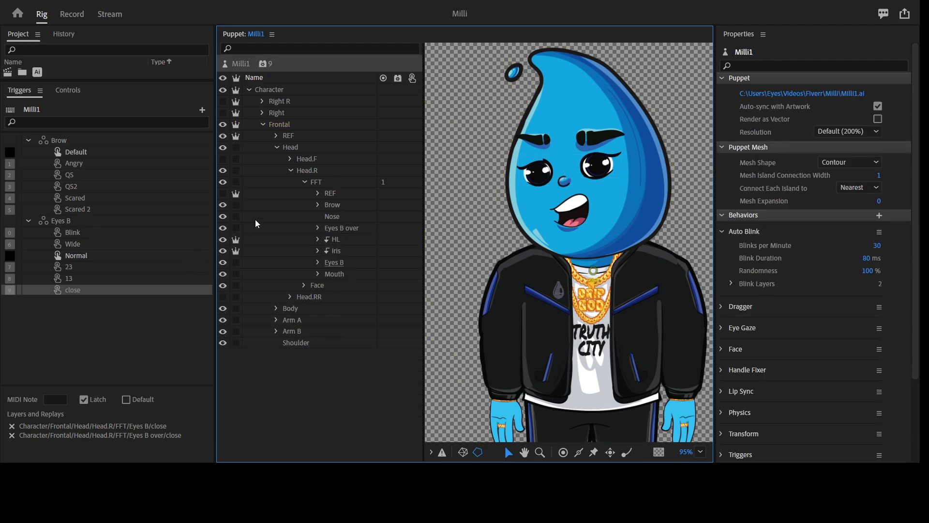
{"action": "left_click", "coordinate": [304, 160]}
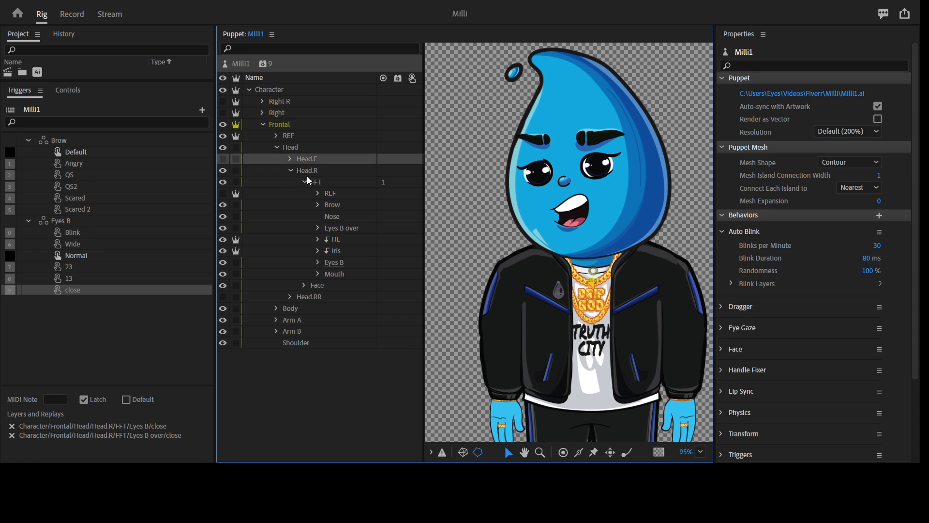
{"action": "left_click", "coordinate": [321, 296]}
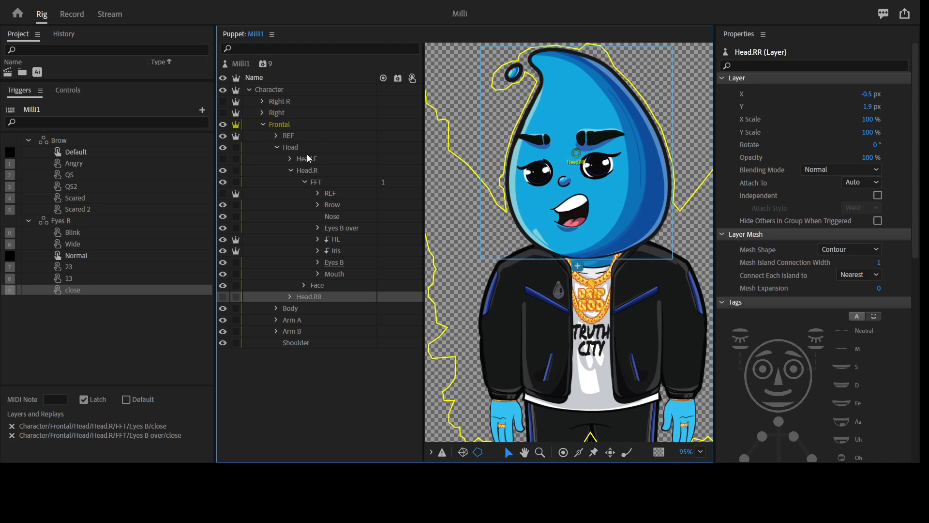
{"action": "left_click", "coordinate": [281, 103]}
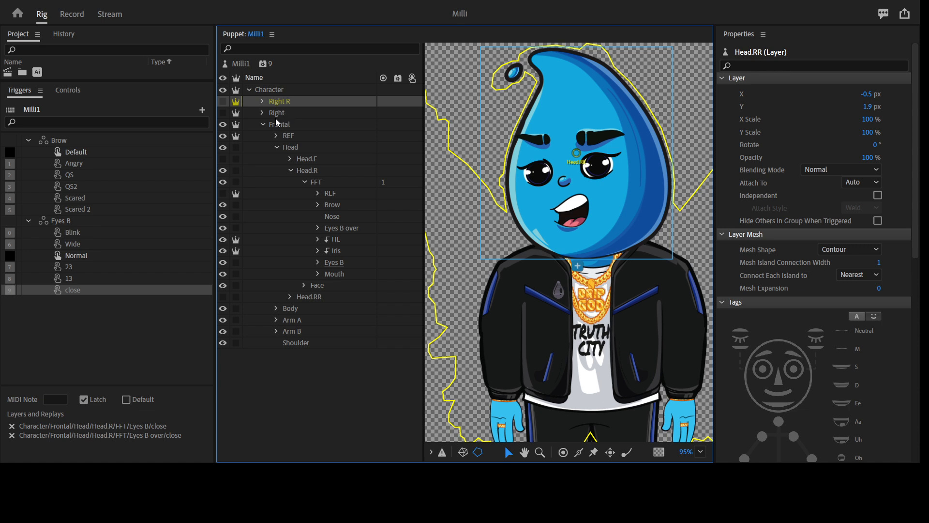
{"action": "left_click", "coordinate": [281, 113]}
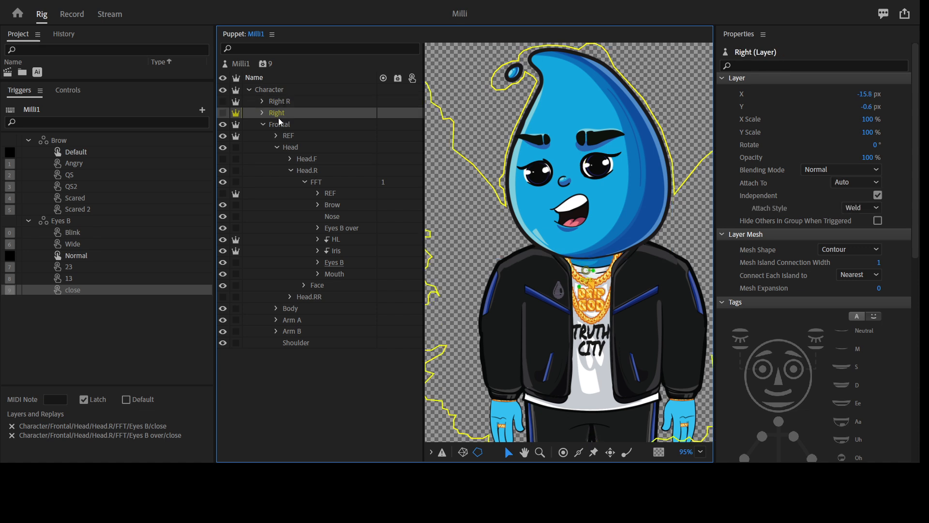
{"action": "left_click", "coordinate": [305, 182]}
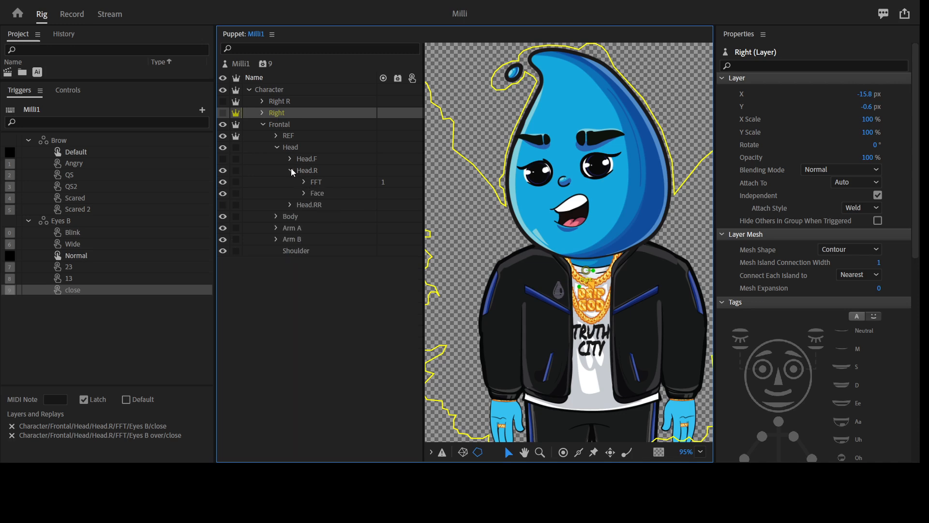
{"action": "left_click", "coordinate": [292, 170]}
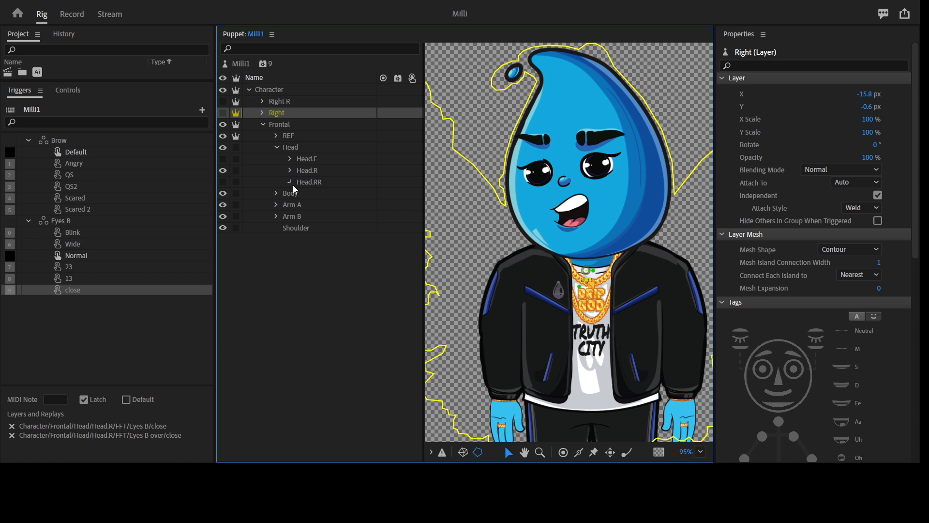
{"action": "left_click", "coordinate": [290, 183]}
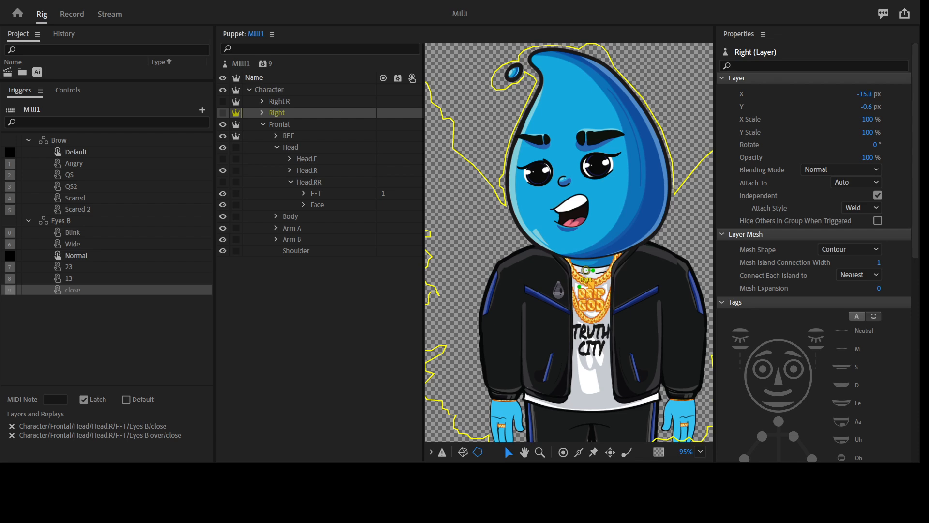
{"action": "left_click", "coordinate": [290, 182]}
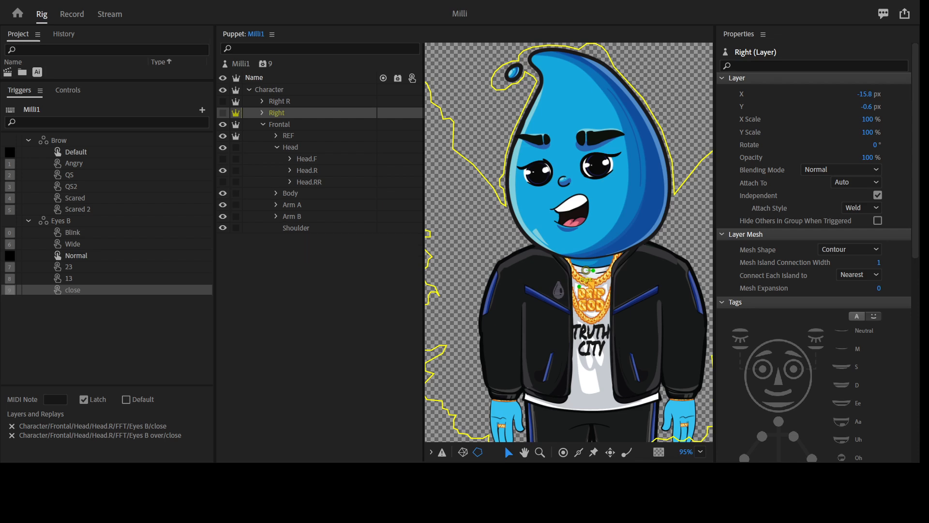
Step: Make Head.F visible and hide Head.R in the Frontal view's Head group
{"action": "left_click", "coordinate": [829, 1]}
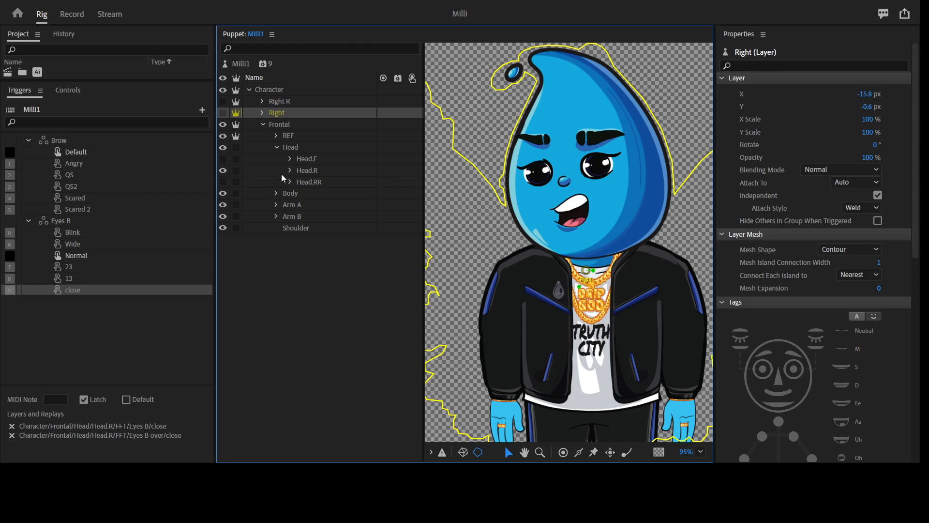
{"action": "left_click", "coordinate": [311, 173]}
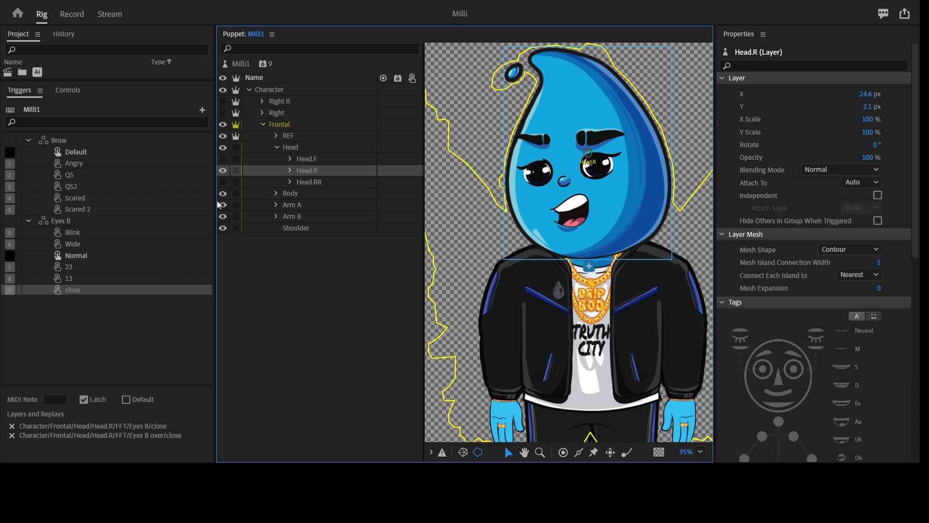
{"action": "left_click", "coordinate": [290, 159]}
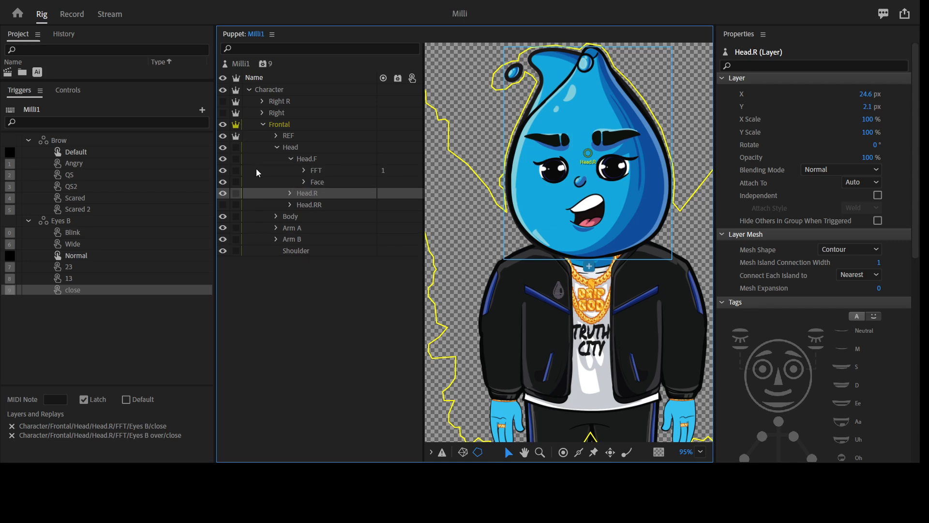
{"action": "left_click", "coordinate": [291, 159]}
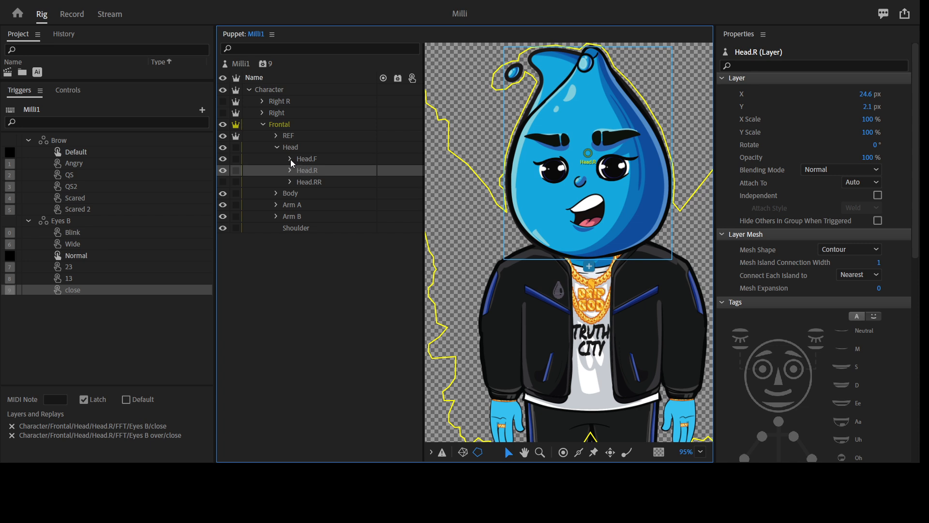
{"action": "key", "text": "ctrl+z"}
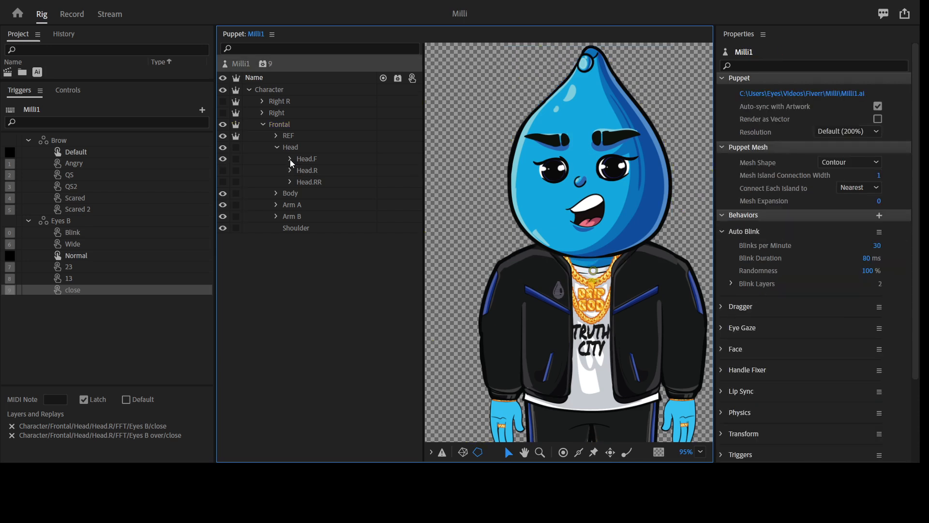
Step: Link Head.F's Default, Angry, QS, QS2, Scared and Scared 2 brow layers to the existing Brow triggers of the same names
{"action": "left_click", "coordinate": [290, 159]}
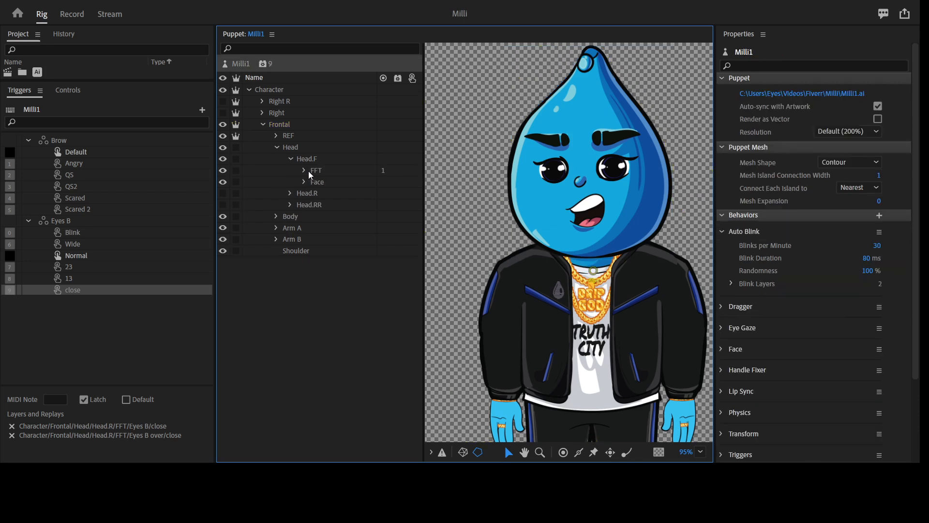
{"action": "left_click", "coordinate": [305, 171]}
{"action": "left_click", "coordinate": [333, 194]}
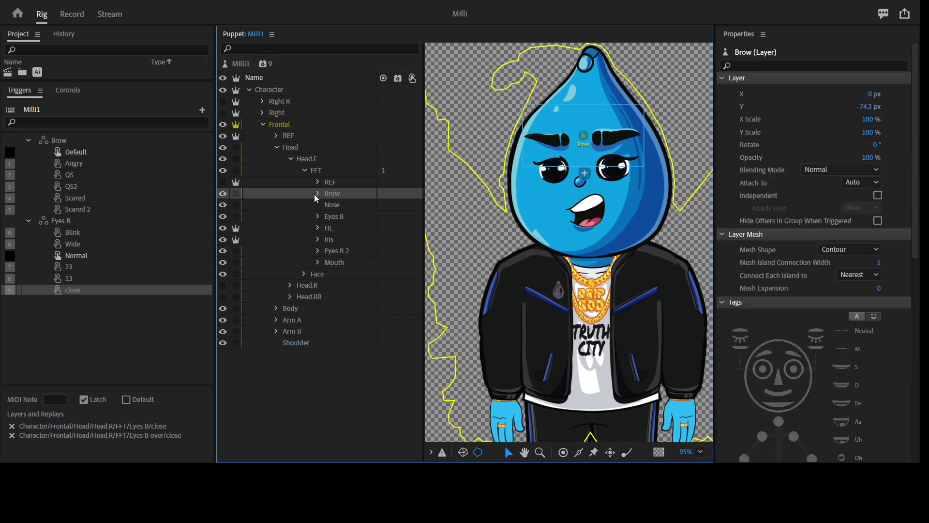
{"action": "left_click", "coordinate": [318, 193]}
{"action": "left_click", "coordinate": [356, 204]}
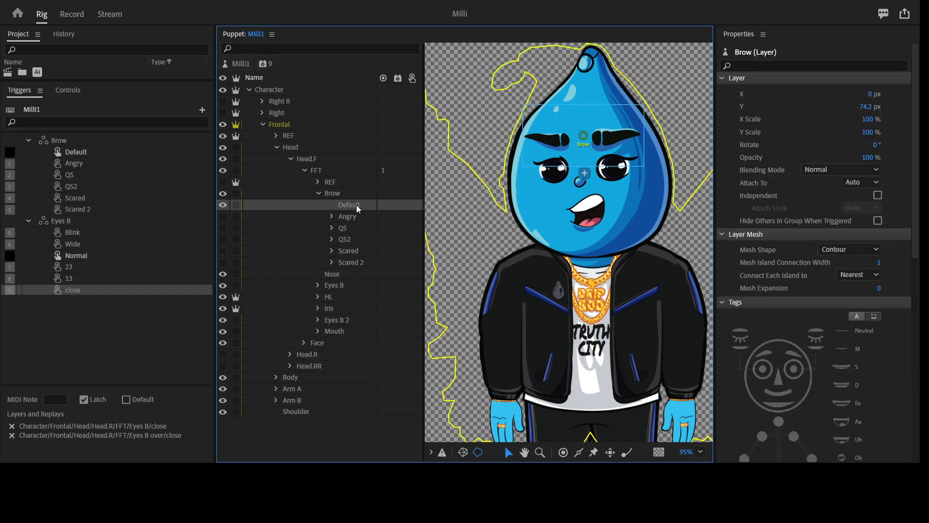
{"action": "left_click_drag", "start_coordinate": [356, 204], "coordinate": [124, 210]}
{"action": "left_click_drag", "start_coordinate": [241, 269], "coordinate": [318, 287]}
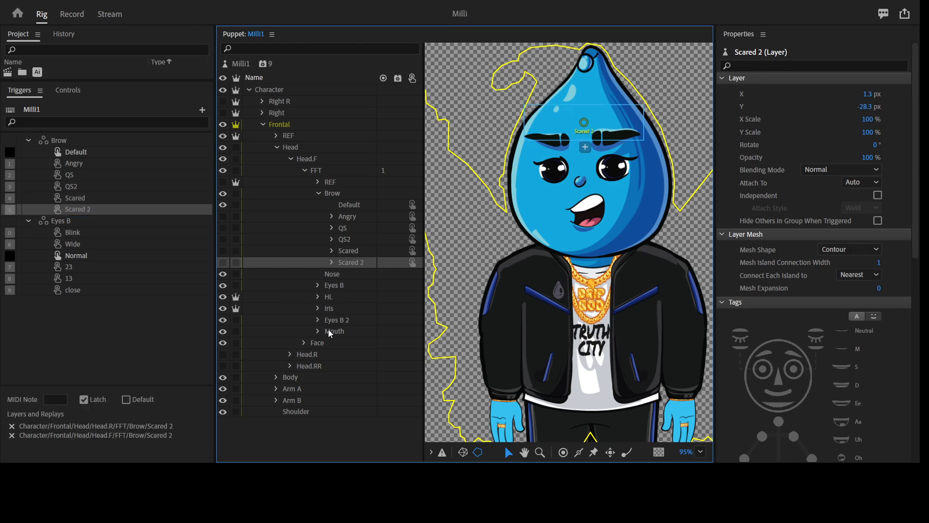
Step: Expand Head.F's Eyes B and Eyes B 2 groups and link both Blink layers to the existing Blink trigger
{"action": "left_click", "coordinate": [318, 285]}
{"action": "scroll", "coordinate": [318, 290], "scroll_direction": "down", "scroll_amount": 1}
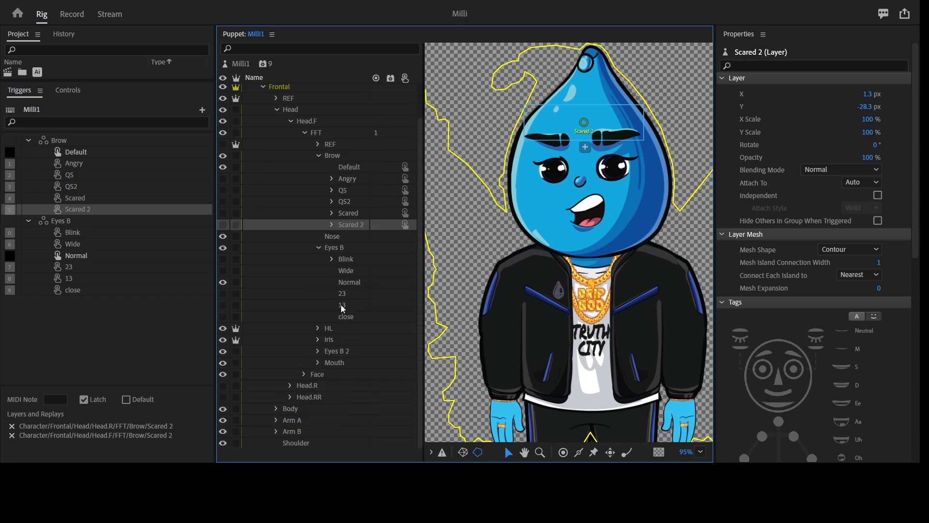
{"action": "left_click", "coordinate": [317, 350]}
{"action": "scroll", "coordinate": [341, 334], "scroll_direction": "down", "scroll_amount": 2}
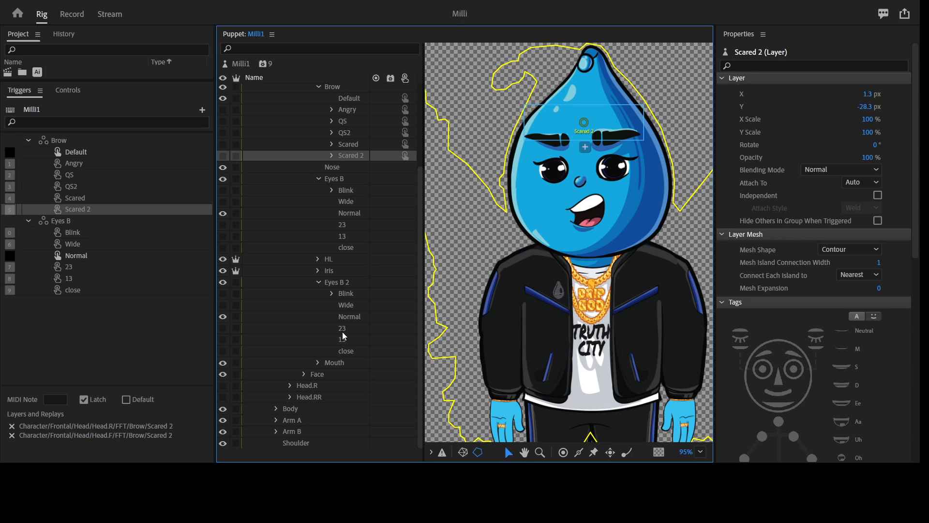
{"action": "left_click", "coordinate": [358, 293]}
{"action": "left_click_drag", "start_coordinate": [350, 290], "coordinate": [350, 200]}
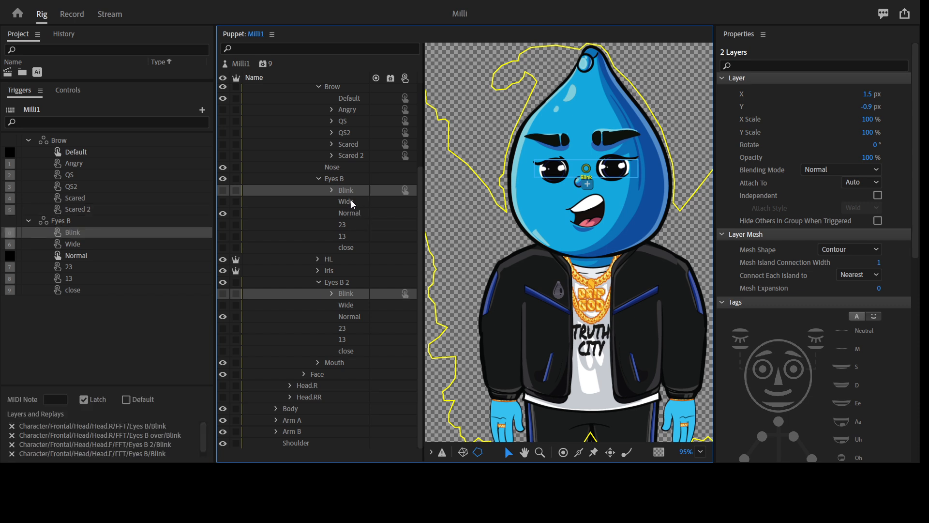
Step: Link the Wide and Normal layers of Head.F's Eyes B and Eyes B 2 to the matching Wide and Normal triggers
{"action": "left_click", "coordinate": [350, 201]}
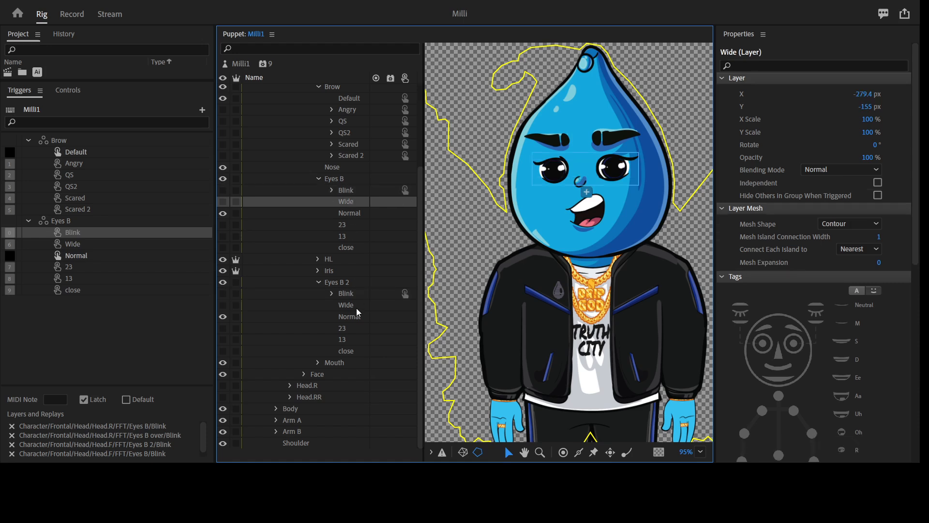
{"action": "left_click", "coordinate": [356, 307], "text": "ctrl"}
{"action": "left_click_drag", "start_coordinate": [92, 245], "coordinate": [352, 214]}
{"action": "left_click", "coordinate": [353, 213]}
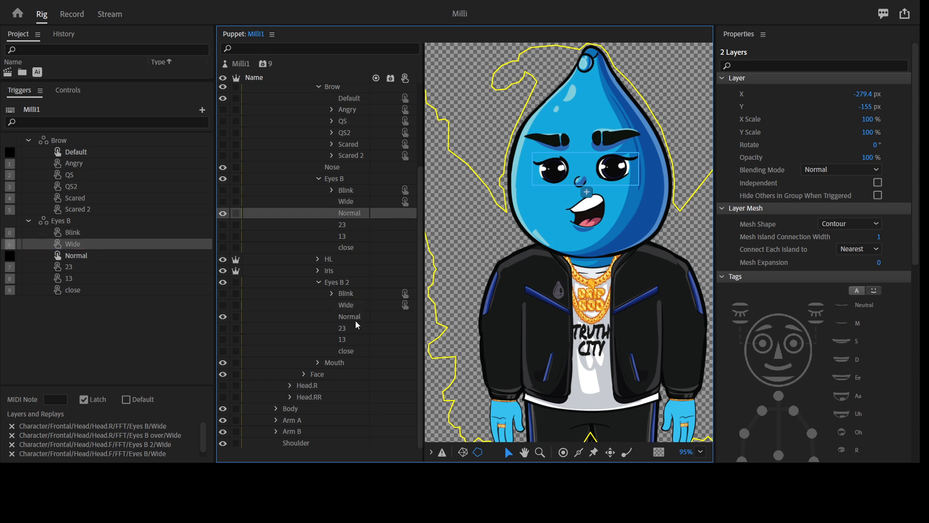
{"action": "left_click", "coordinate": [357, 317], "text": "ctrl"}
{"action": "left_click_drag", "start_coordinate": [360, 319], "coordinate": [347, 223]}
Step: Link the 23, 13 and close layers of Head.F's Eyes B and Eyes B 2 to the matching Eyes B triggers
{"action": "left_click", "coordinate": [347, 223]}
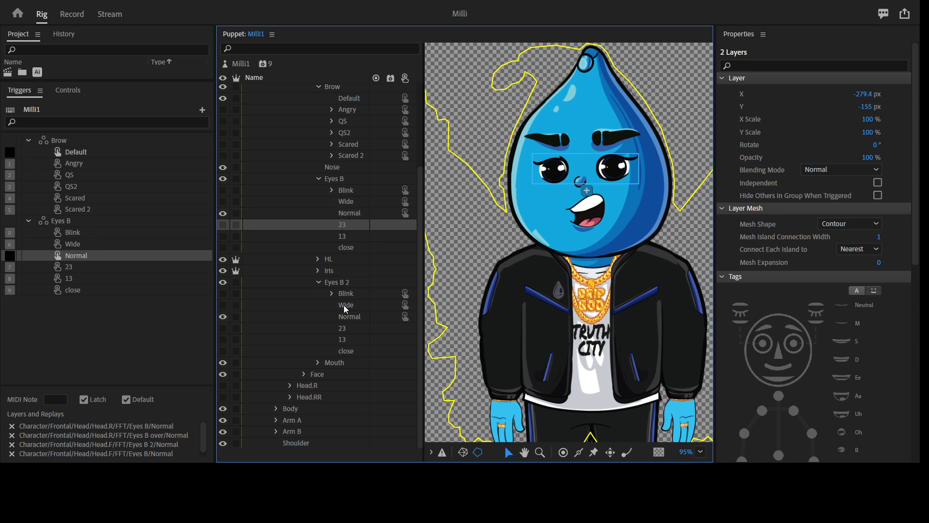
{"action": "left_click", "coordinate": [348, 328], "text": "ctrl"}
{"action": "left_click_drag", "start_coordinate": [351, 327], "coordinate": [347, 235]}
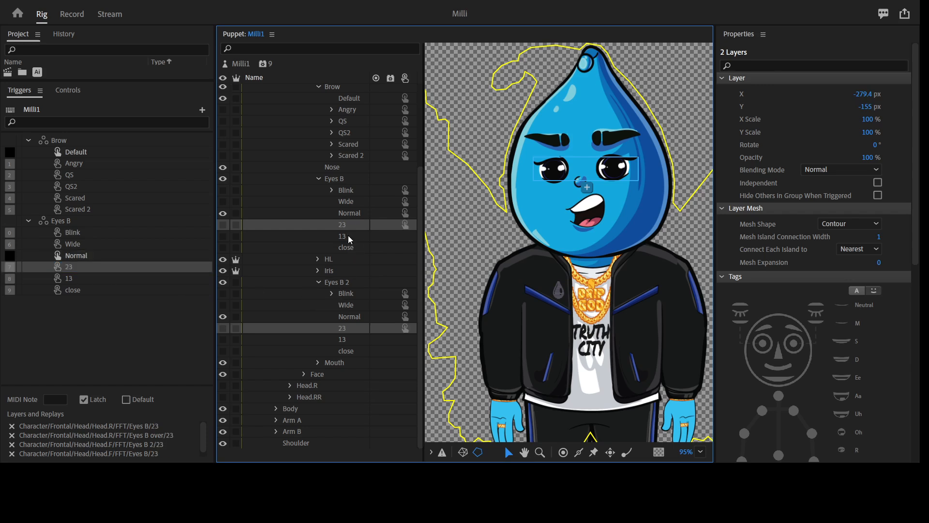
{"action": "left_click", "coordinate": [348, 235]}
{"action": "left_click", "coordinate": [353, 340], "text": "ctrl"}
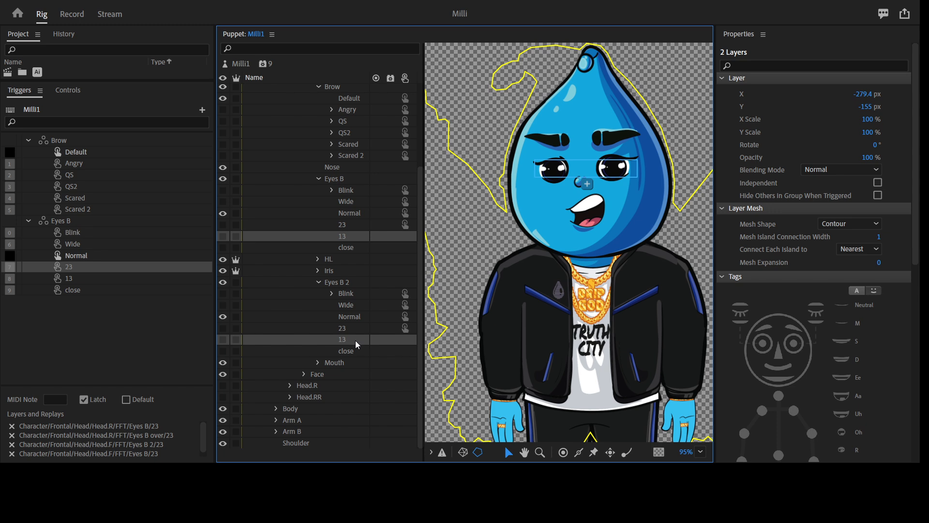
{"action": "left_click_drag", "start_coordinate": [355, 341], "coordinate": [351, 246]}
{"action": "left_click", "coordinate": [351, 246]}
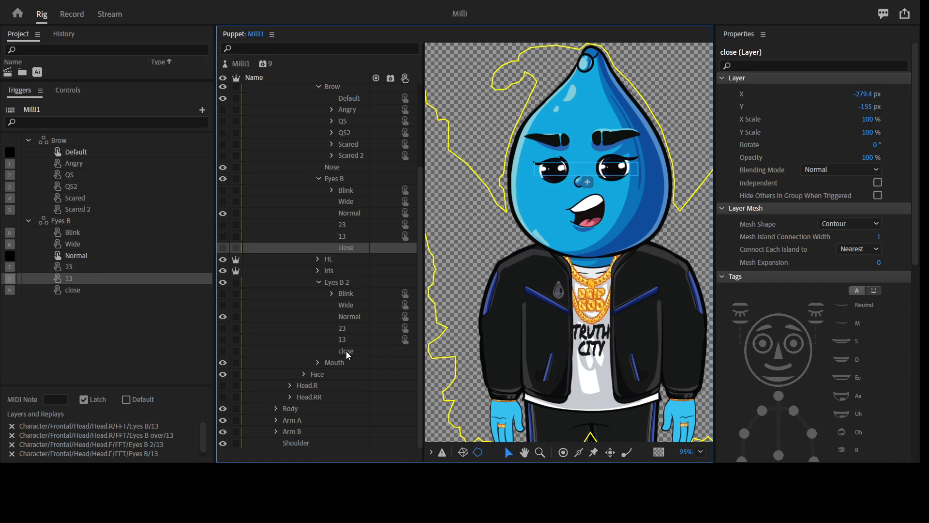
{"action": "left_click", "coordinate": [355, 351], "text": "ctrl"}
{"action": "left_click_drag", "start_coordinate": [356, 351], "coordinate": [355, 187]}
Step: Tag the Blink layers of Head.F's Eyes B and Eyes B 2 as both Left Blink and Right Blink
{"action": "left_click", "coordinate": [355, 187]}
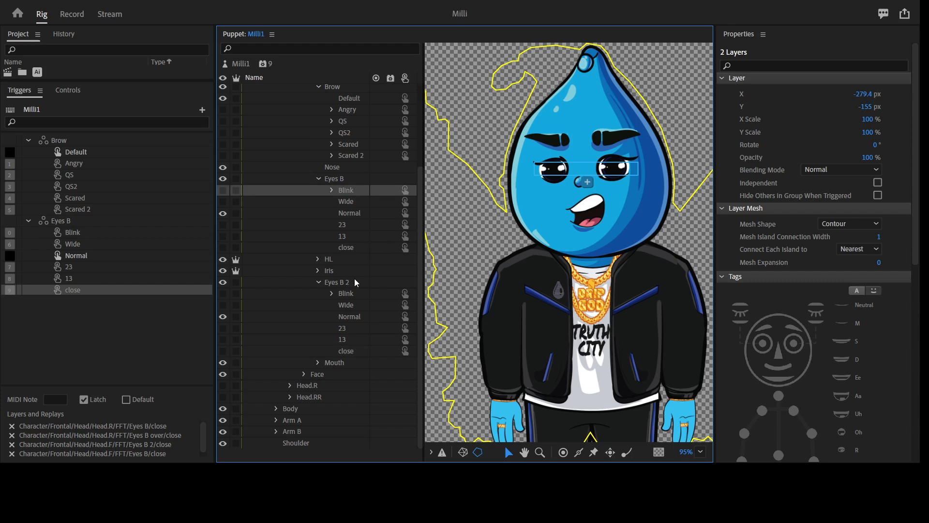
{"action": "left_click", "coordinate": [356, 292], "text": "ctrl"}
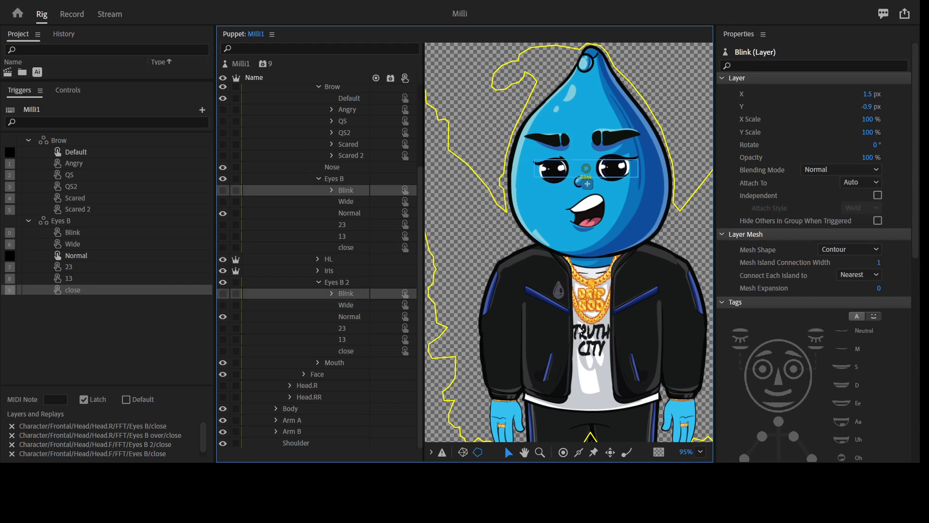
{"action": "left_click", "coordinate": [818, 340]}
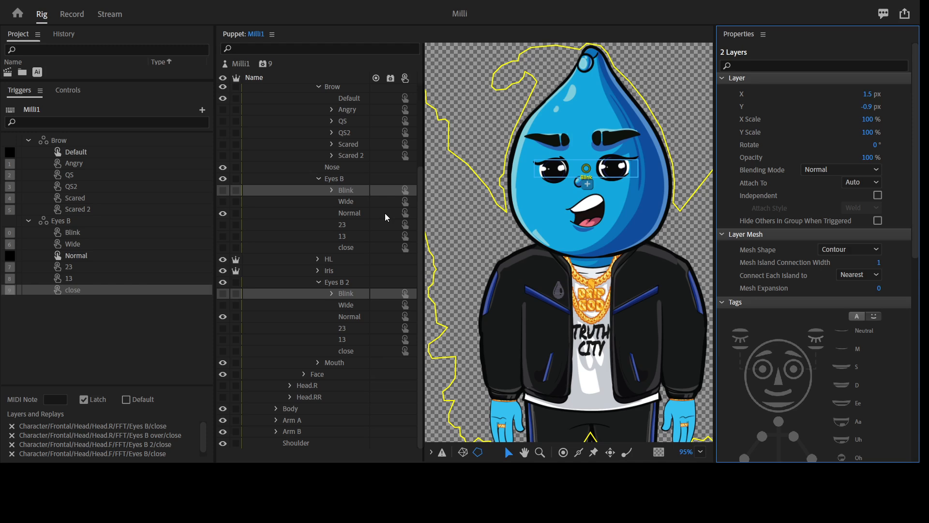
Step: Add a Cycle Layers behavior to Head.F's Angry, QS, QS2, Scared, Scared 2 and both Blink layers
{"action": "scroll", "coordinate": [326, 236], "scroll_direction": "up", "scroll_amount": 4}
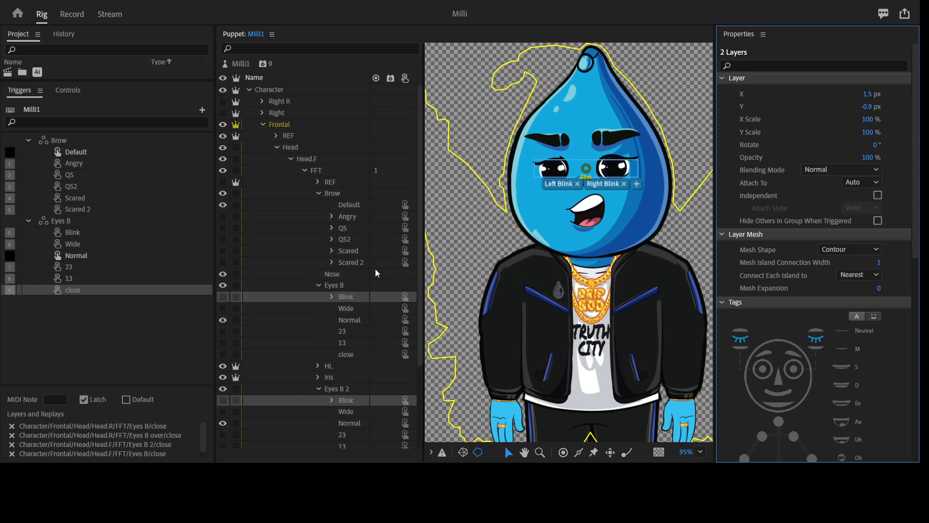
{"action": "left_click", "coordinate": [358, 263], "text": "ctrl"}
{"action": "left_click", "coordinate": [349, 251], "text": "ctrl"}
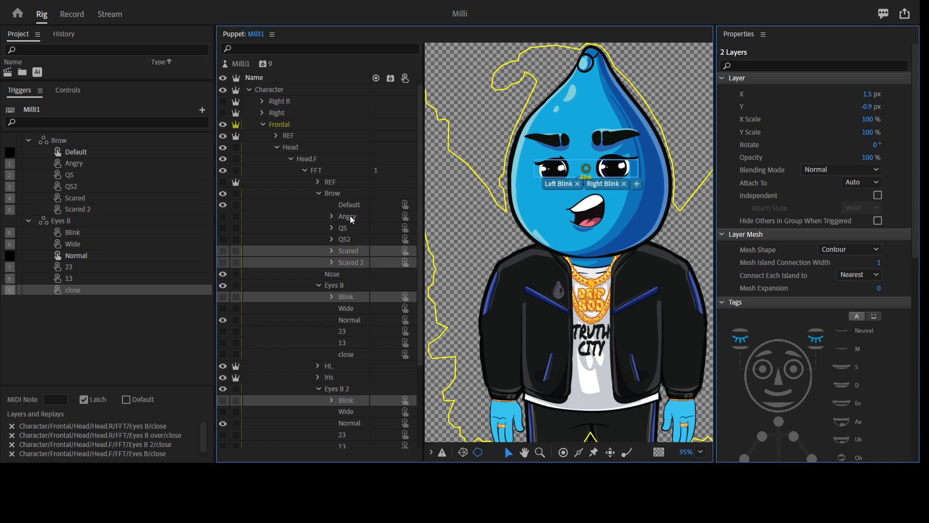
{"action": "left_click", "coordinate": [350, 239], "text": "ctrl"}
{"action": "left_click", "coordinate": [350, 228], "text": "ctrl"}
{"action": "left_click", "coordinate": [350, 216], "text": "ctrl"}
{"action": "scroll", "coordinate": [366, 253], "scroll_direction": "down", "scroll_amount": 3}
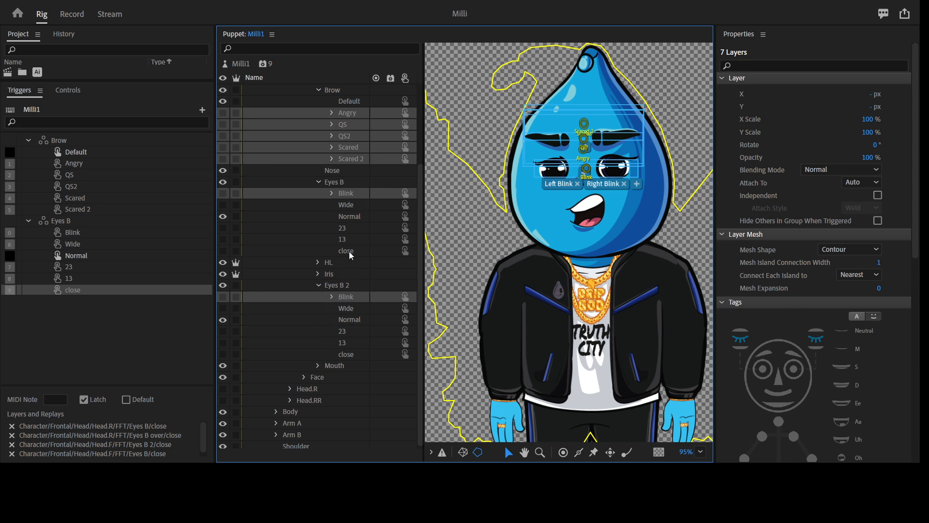
{"action": "scroll", "coordinate": [344, 184], "scroll_direction": "up", "scroll_amount": 2}
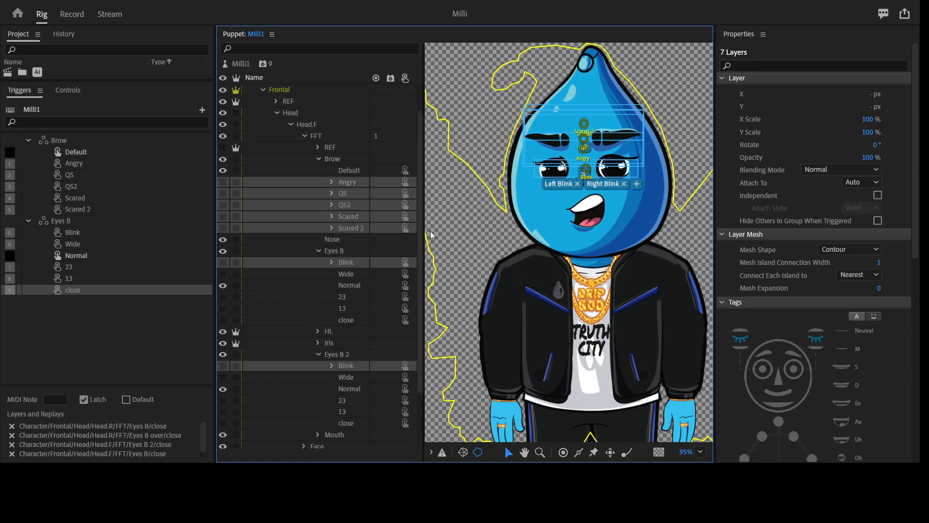
{"action": "scroll", "coordinate": [798, 315], "scroll_direction": "down", "scroll_amount": 8}
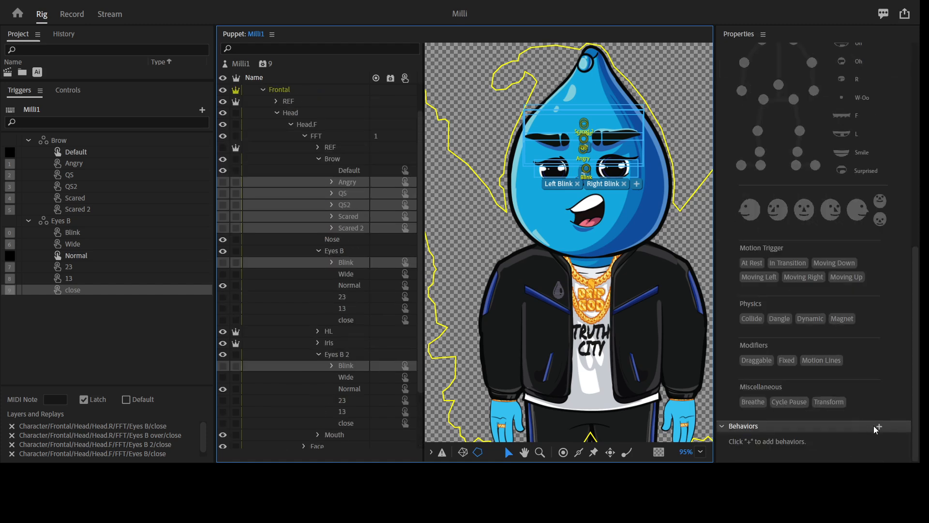
{"action": "left_click", "coordinate": [873, 425]}
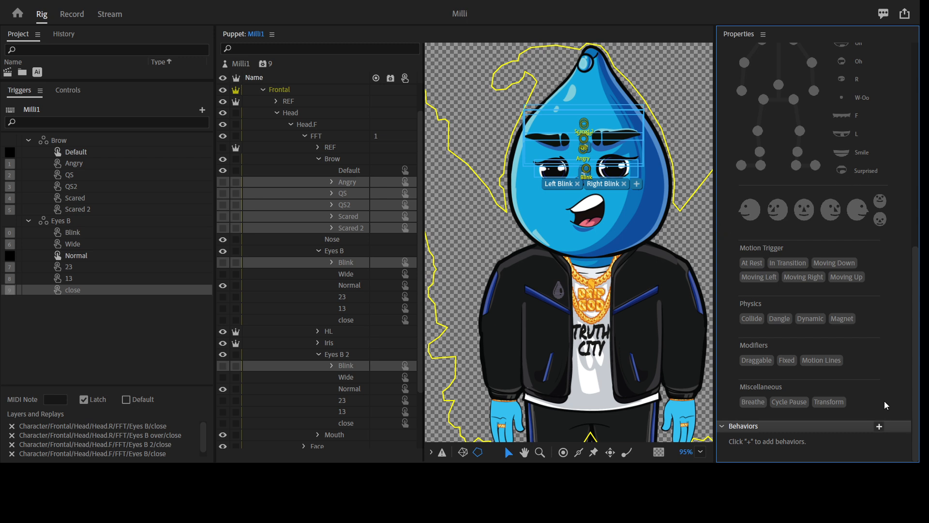
{"action": "scroll", "coordinate": [888, 403], "scroll_direction": "down", "scroll_amount": 5}
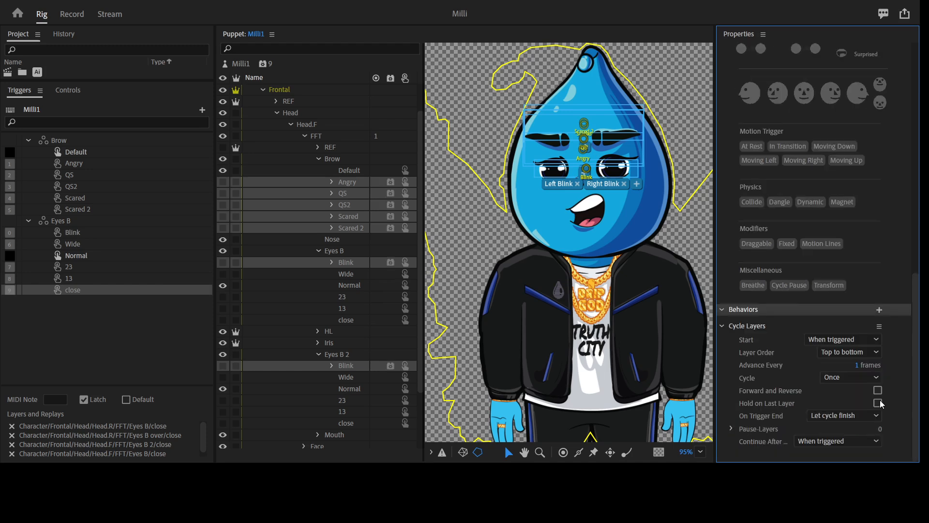
Step: Set Cycle Layers to advance every 2 frames and enable Forward and Reverse plus Hold on Last Layer
{"action": "left_click", "coordinate": [860, 365]}
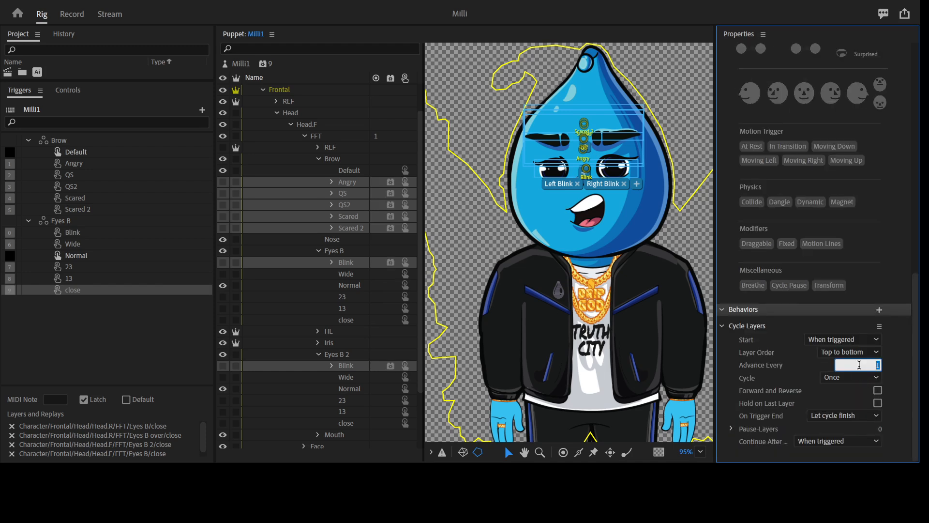
{"action": "type", "text": "2"}
{"action": "key", "text": "Tab"}
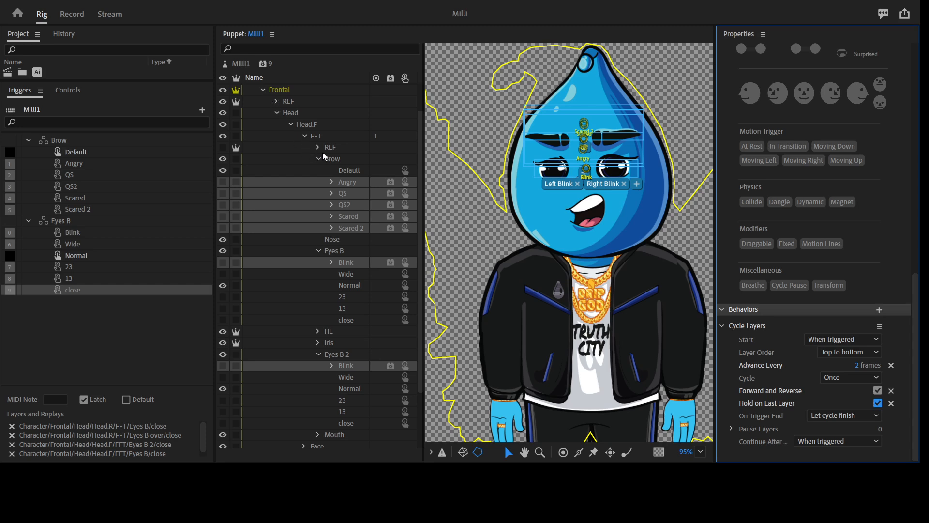
{"action": "left_click", "coordinate": [263, 91]}
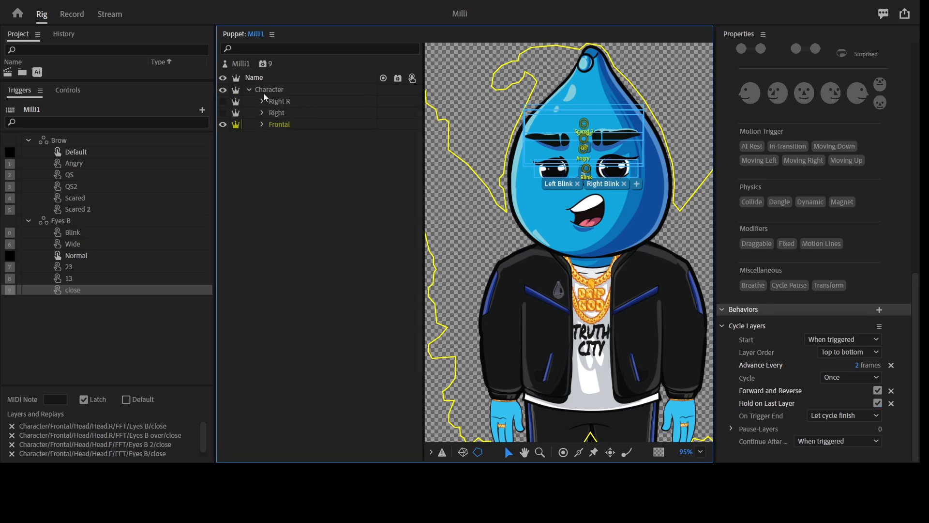
{"action": "left_click", "coordinate": [287, 114]}
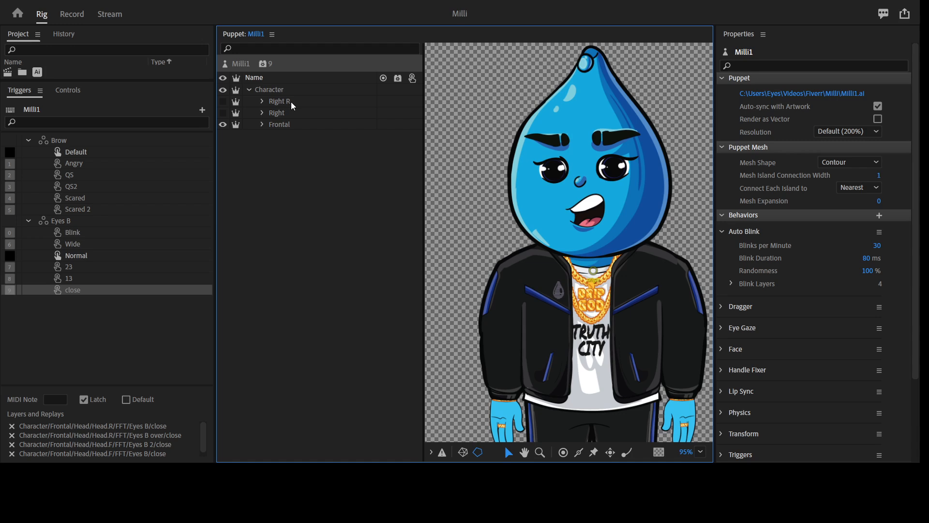
{"action": "left_click", "coordinate": [262, 112]}
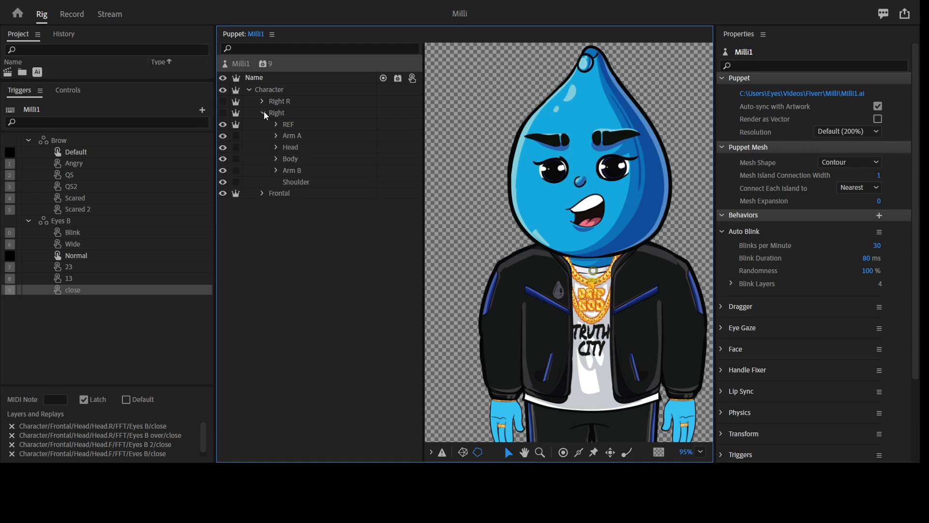
{"action": "left_click", "coordinate": [276, 148]}
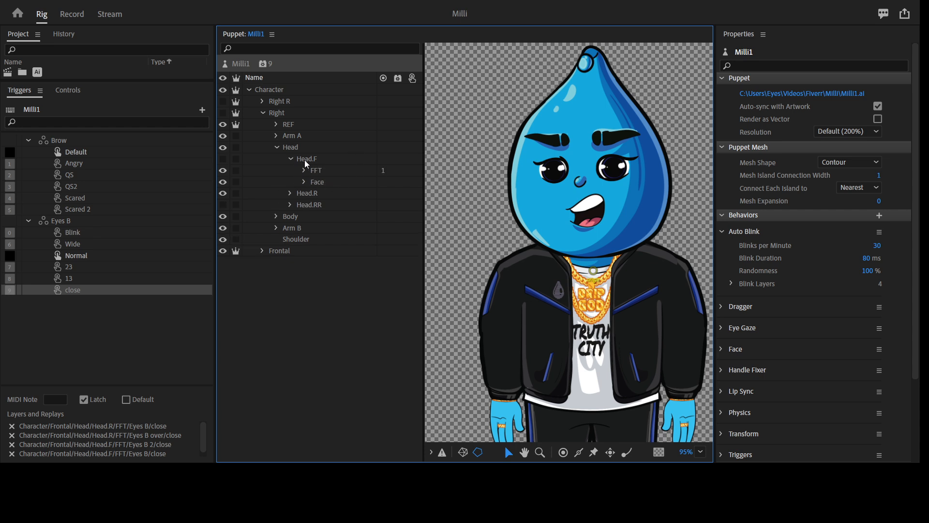
{"action": "left_click", "coordinate": [280, 147]}
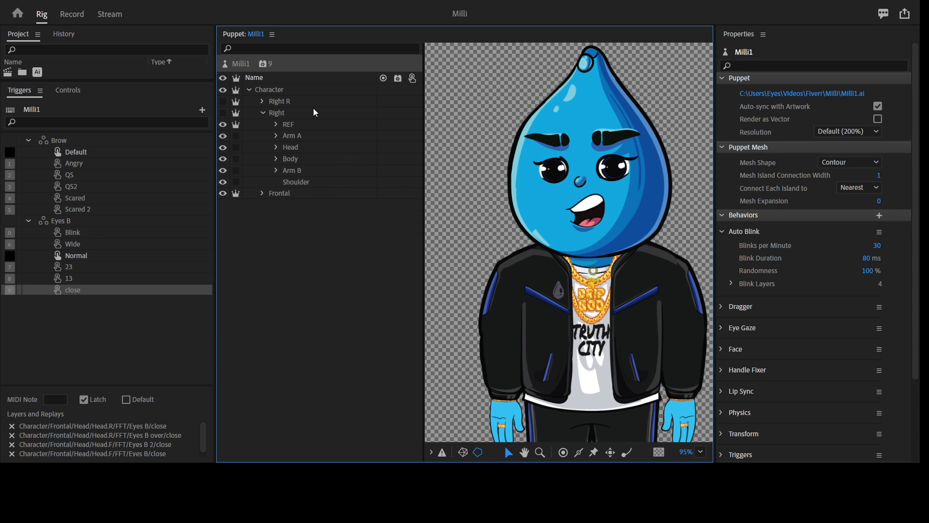
{"action": "left_click", "coordinate": [524, 472]}
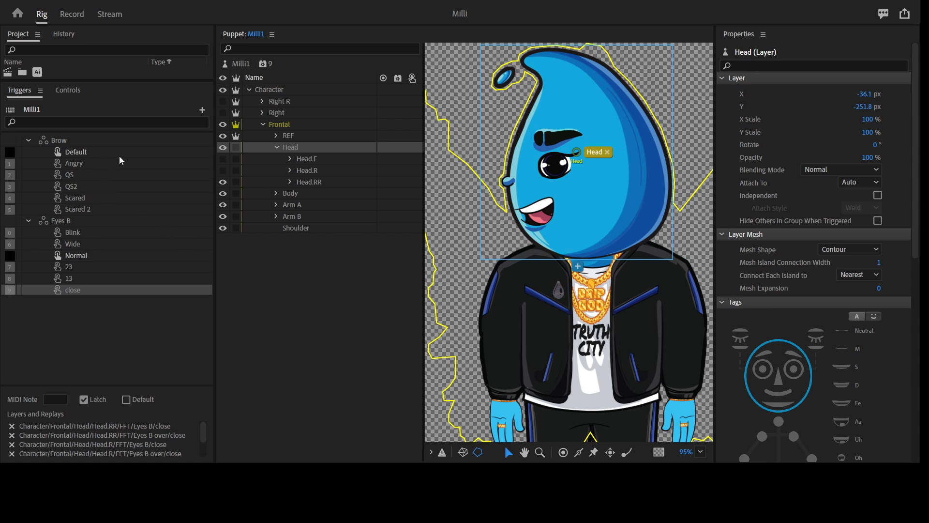
Step: Collapse the Brow and Eyes B trigger sets and create a swap set from Frontal's Head group
{"action": "left_click", "coordinate": [28, 220]}
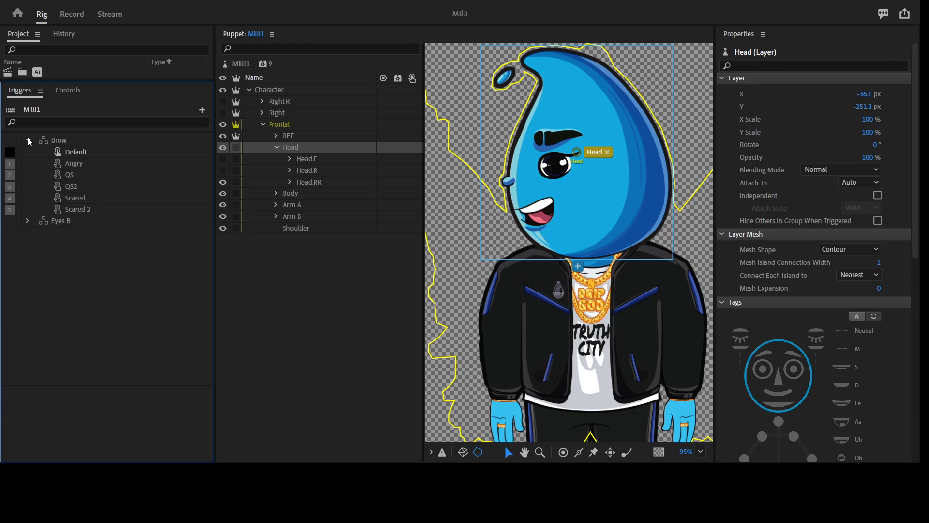
{"action": "left_click", "coordinate": [28, 140]}
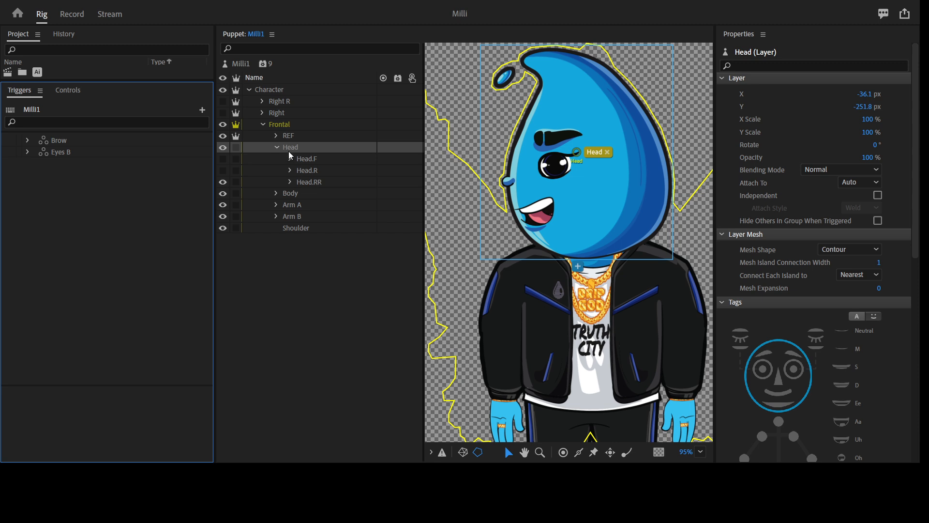
{"action": "left_click_drag", "start_coordinate": [304, 147], "coordinate": [243, 154]}
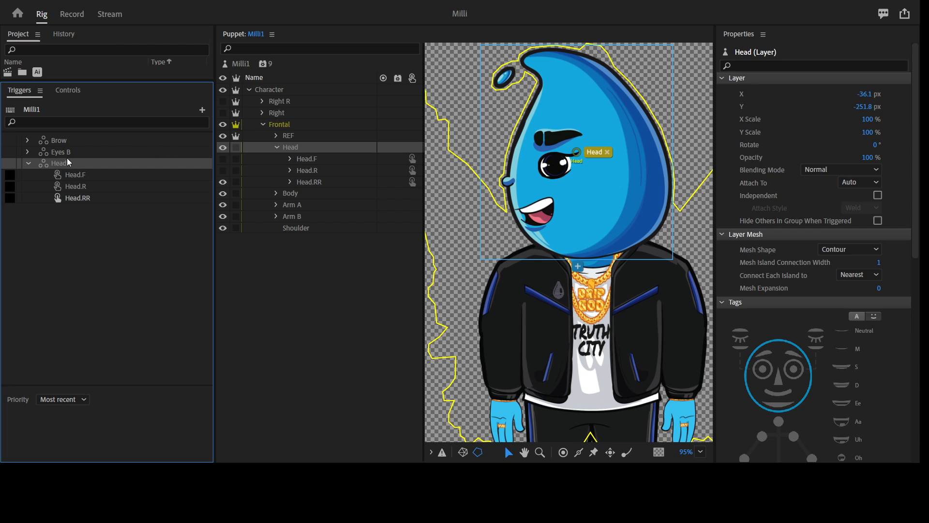
Step: Move the Head swap set above Brow and enable Latch on its Head.F, Head.R and Head.RR triggers
{"action": "left_click", "coordinate": [80, 177]}
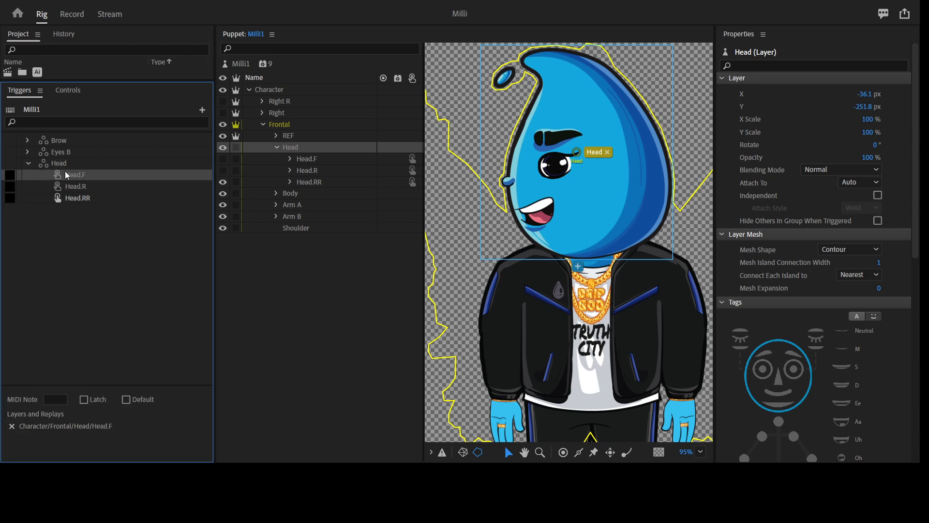
{"action": "left_click_drag", "start_coordinate": [67, 175], "coordinate": [66, 150]}
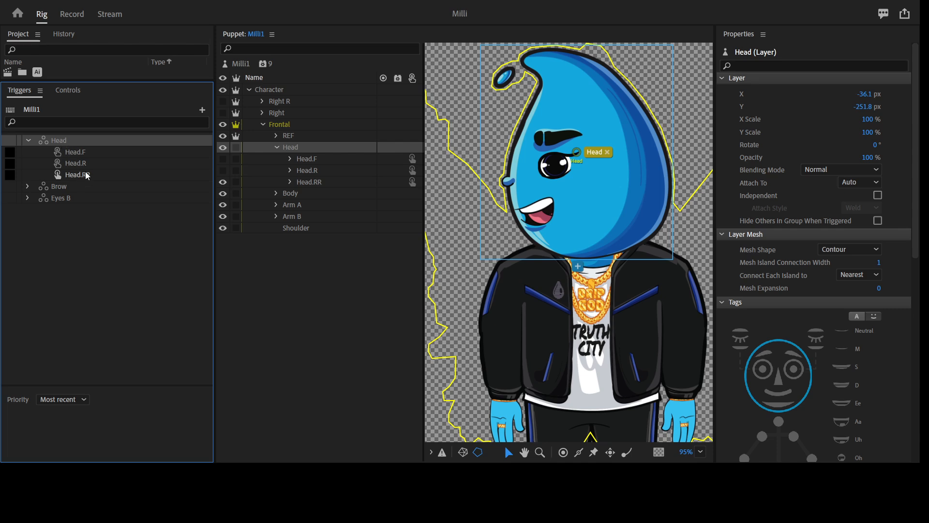
{"action": "left_click", "coordinate": [87, 175]}
{"action": "left_click", "coordinate": [80, 155], "text": "shift"}
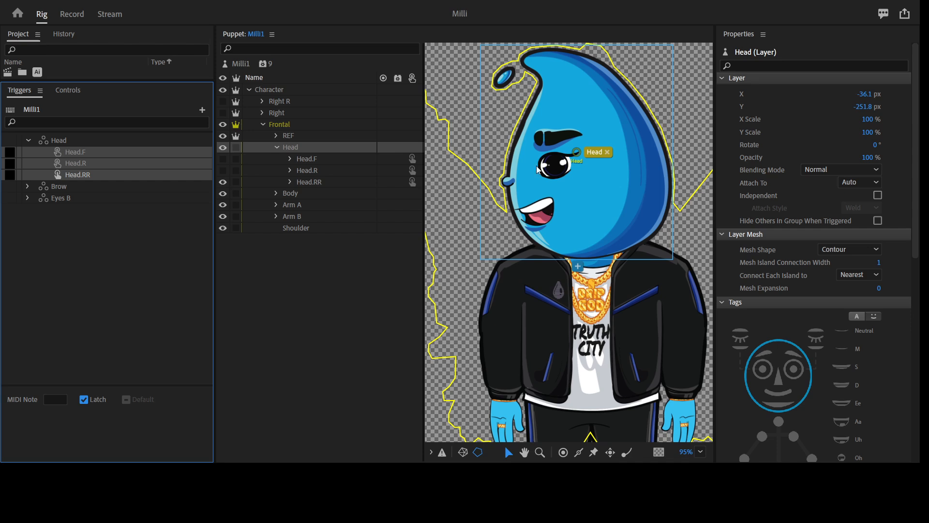
Step: Assign trigger key C to Head.F, X to Head.R and Z to Head.RR
{"action": "left_click", "coordinate": [10, 163]}
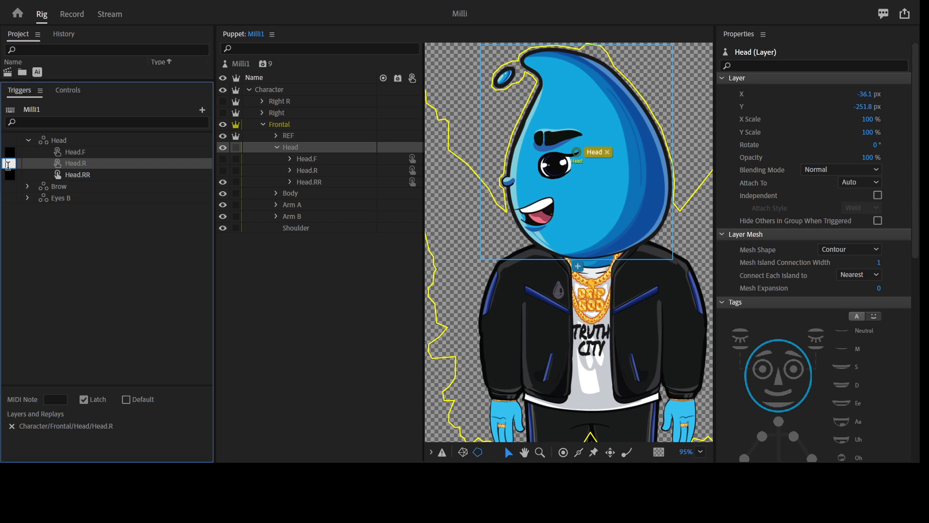
{"action": "left_click", "coordinate": [10, 151]}
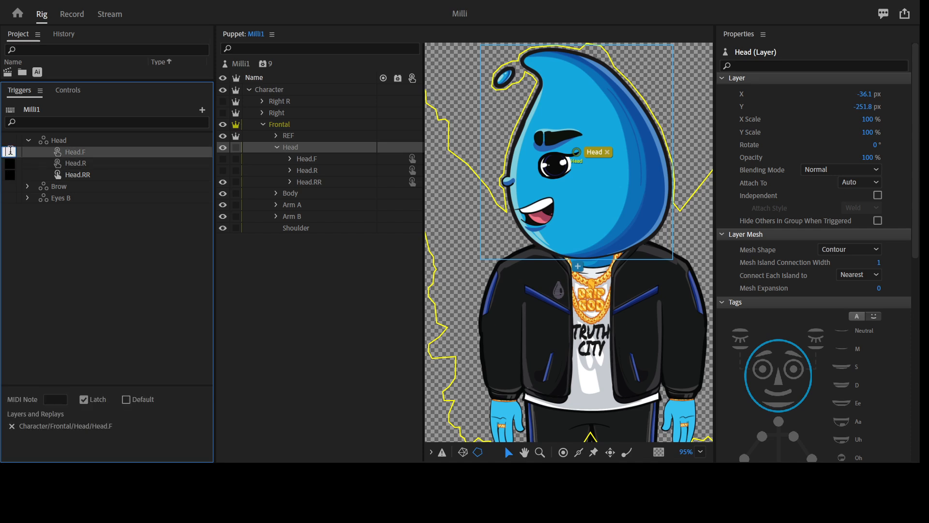
{"action": "type", "text": "x"}
{"action": "left_click_drag", "start_coordinate": [10, 153], "coordinate": [3, 157]}
{"action": "left_click", "coordinate": [10, 164]}
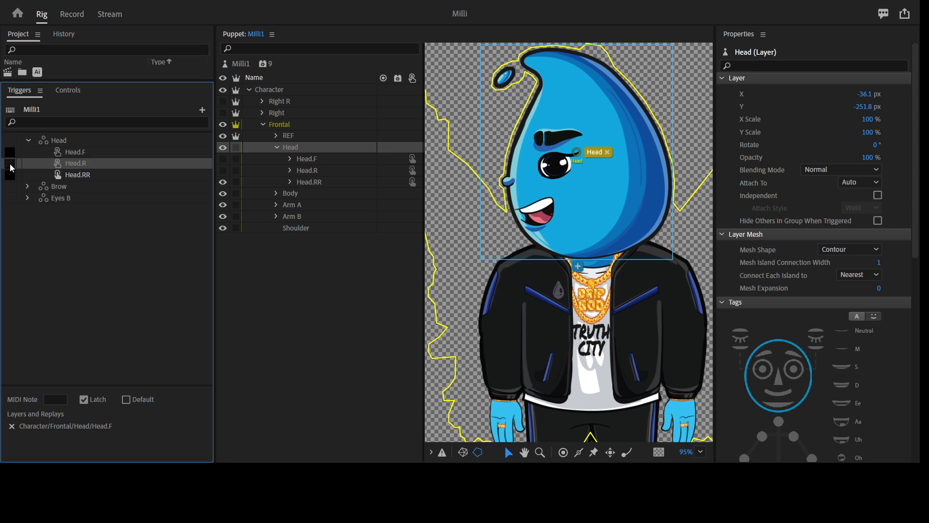
{"action": "left_click", "coordinate": [10, 163]}
{"action": "left_click", "coordinate": [11, 175]}
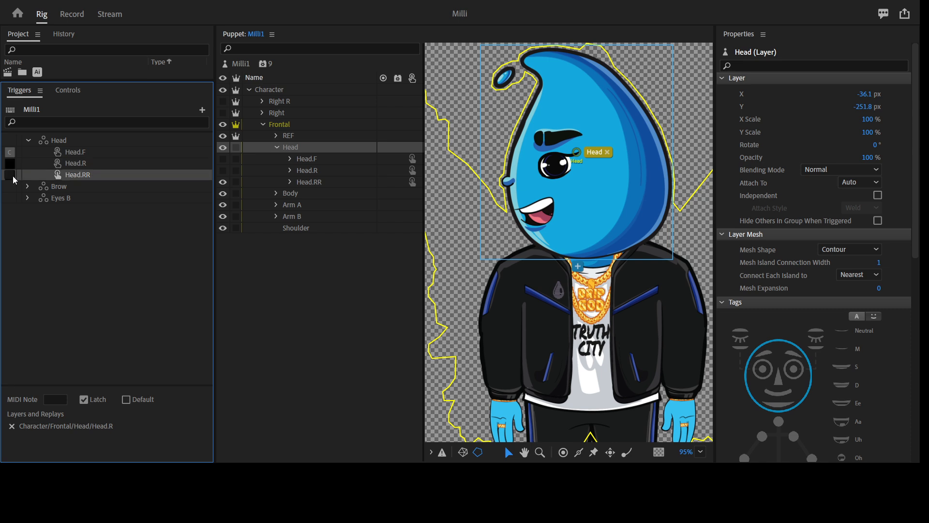
{"action": "left_click", "coordinate": [14, 178]}
{"action": "type", "text": "z"}
{"action": "left_click", "coordinate": [120, 179]}
Step: Preview the puppet's head and face triggers in the maximized recording scene and return to the rigging workspace
{"action": "left_click", "coordinate": [72, 13]}
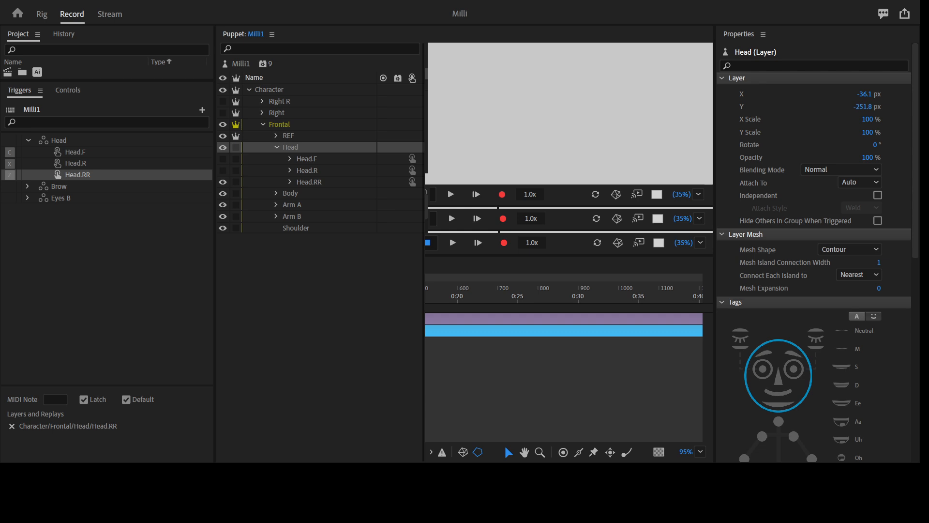
{"action": "key", "text": "grave"}
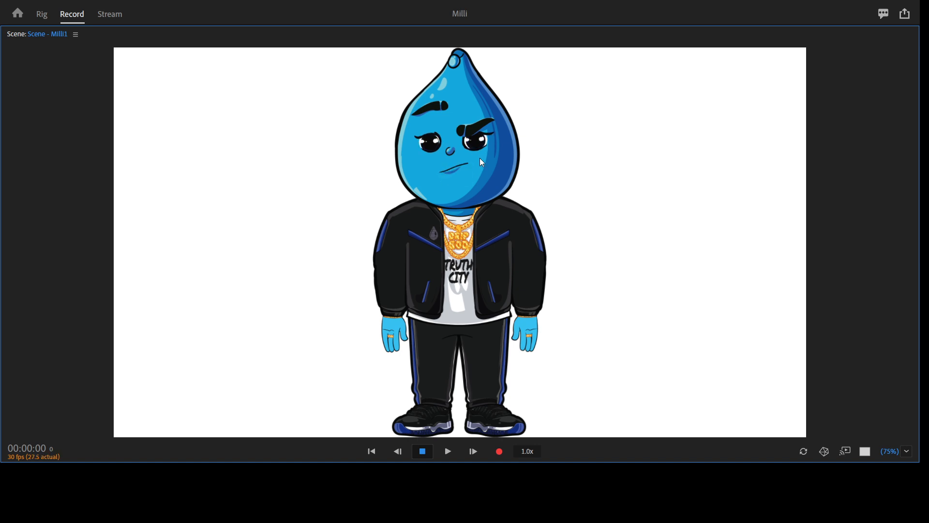
{"action": "key", "text": "grave"}
{"action": "left_click", "coordinate": [40, 14]}
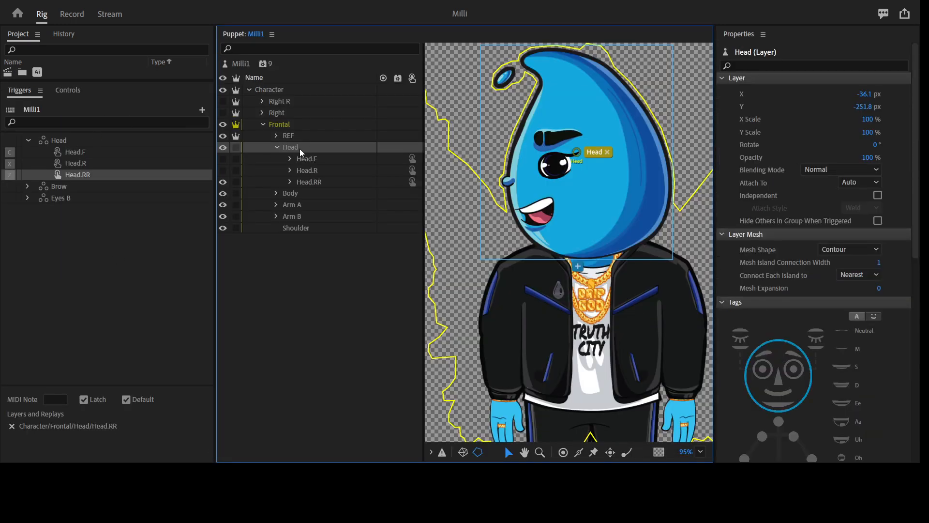
{"action": "left_click", "coordinate": [281, 101]}
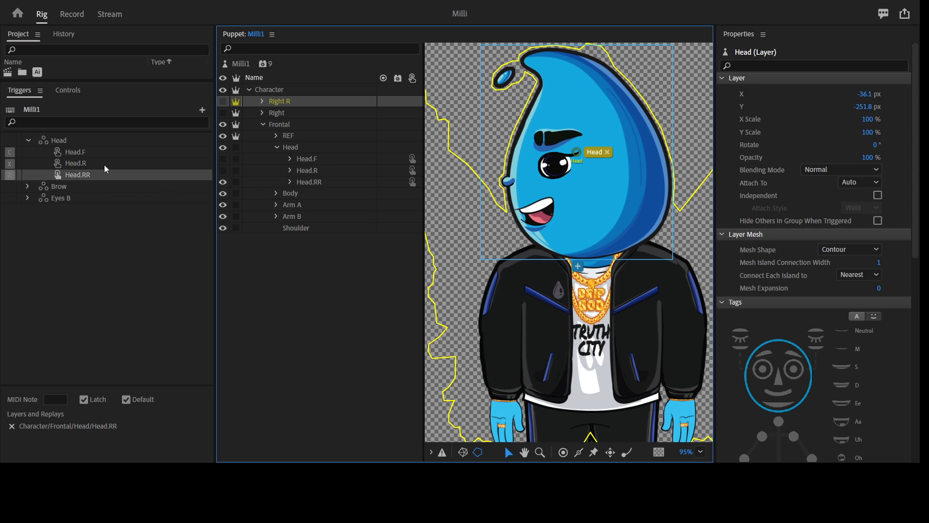
{"action": "left_click", "coordinate": [276, 257]}
{"action": "left_click", "coordinate": [297, 147]}
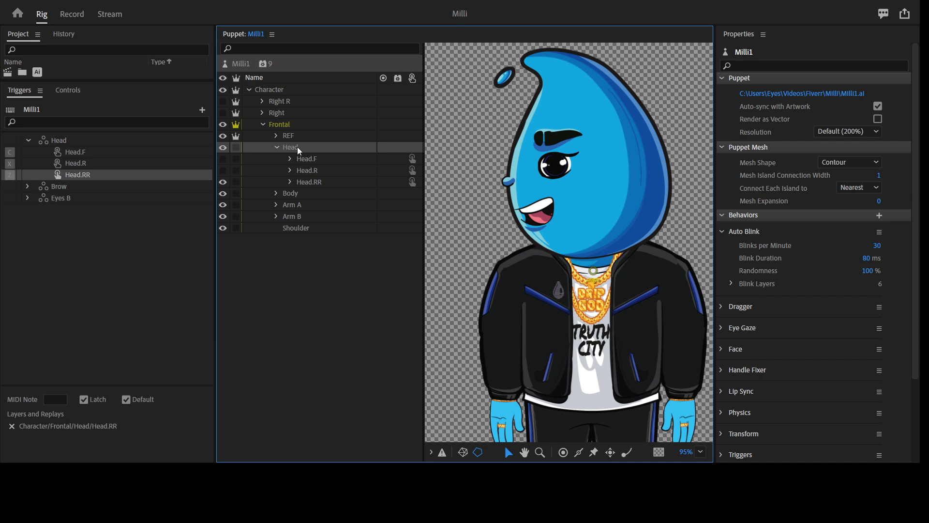
{"action": "left_click", "coordinate": [297, 147]}
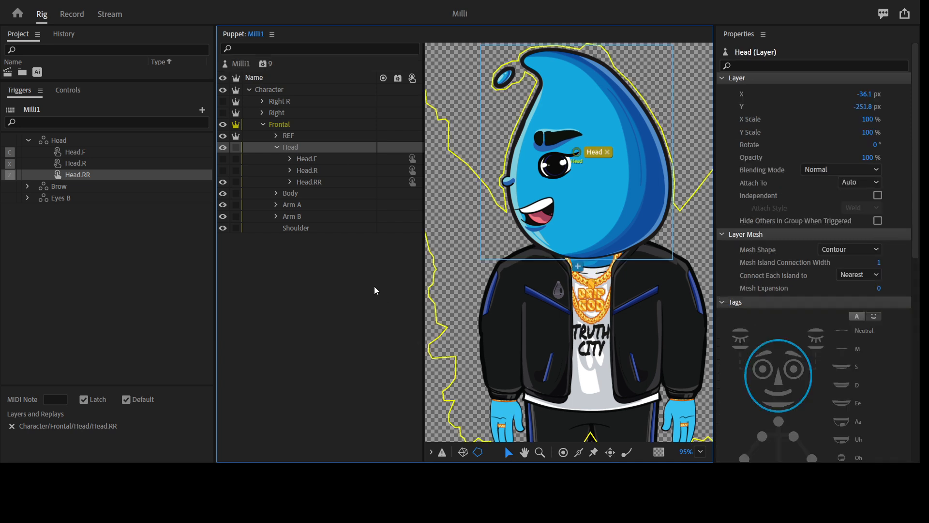